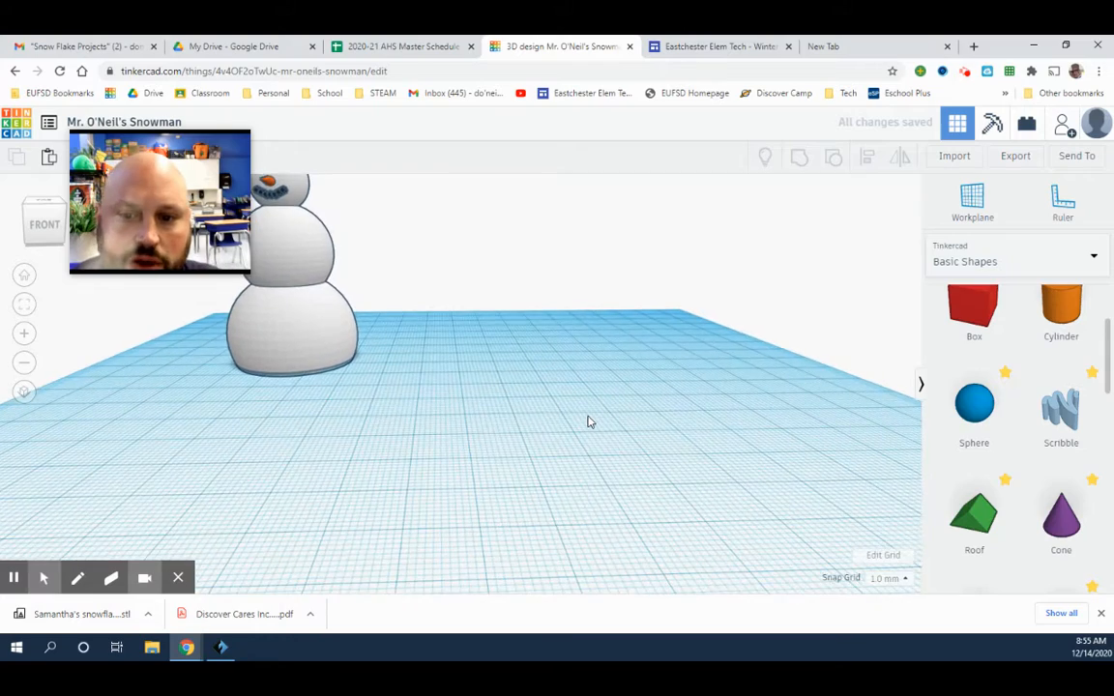
# Place a sphere on the workplane in front of the finished snowman, set its steps to 24 and colour it white
pyautogui.scroll(-2, 580, 422)
pyautogui.moveTo(430, 423)
pyautogui.mouseDown(button='right')
pyautogui.moveTo(397, 405)
pyautogui.moveTo(435, 406)
pyautogui.mouseUp(button='right')
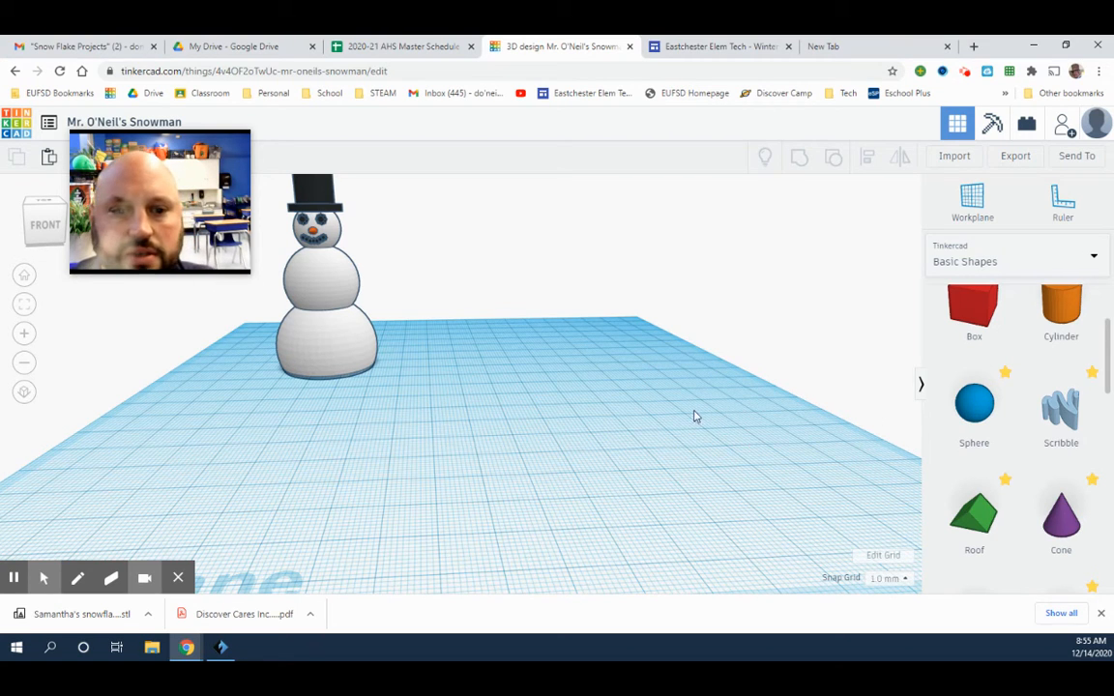
pyautogui.moveTo(988, 423); pyautogui.dragTo(514, 481)
pyautogui.moveTo(764, 488); pyautogui.dragTo(881, 390, button='right')
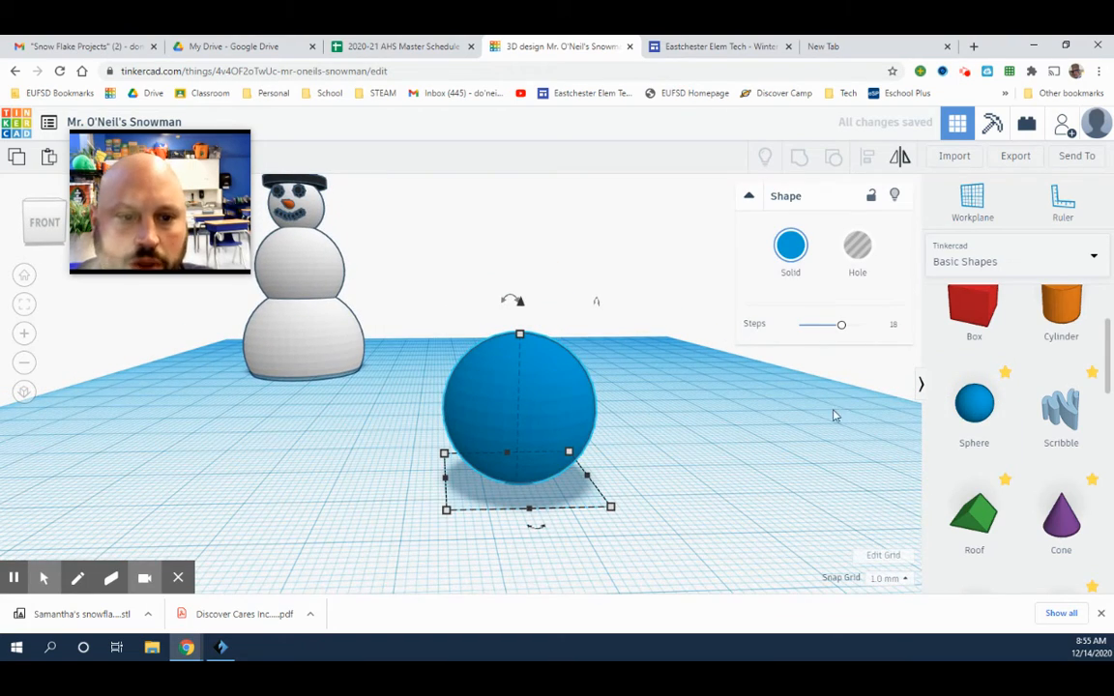
pyautogui.moveTo(843, 326); pyautogui.dragTo(870, 329)
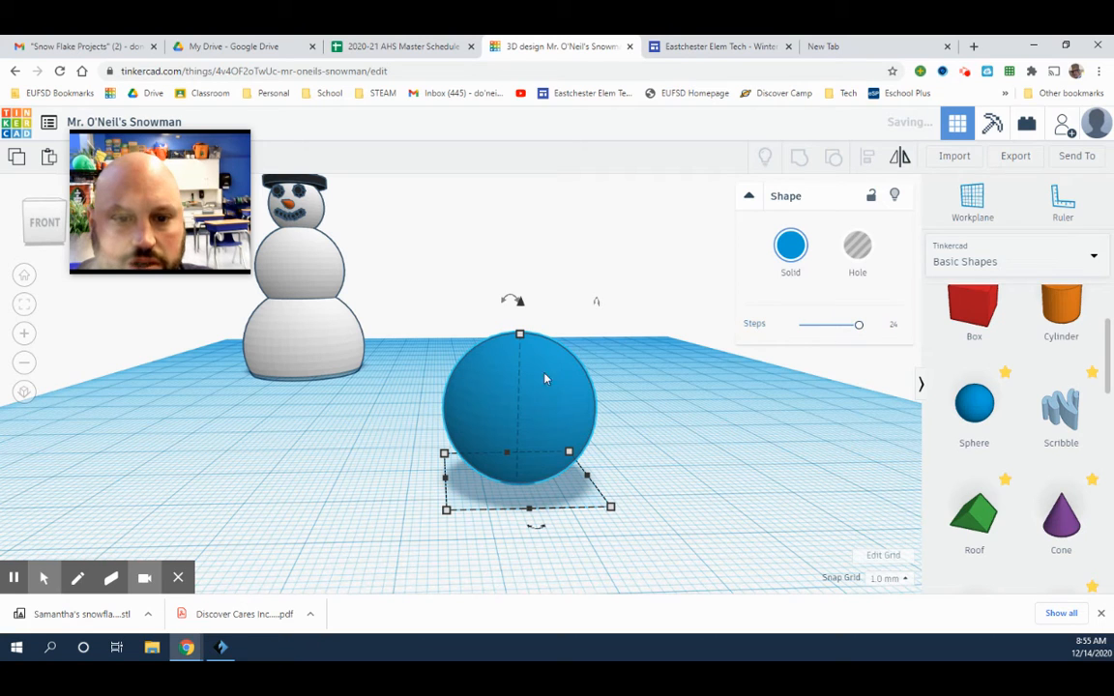
pyautogui.click(807, 277)
pyautogui.click(1028, 350)
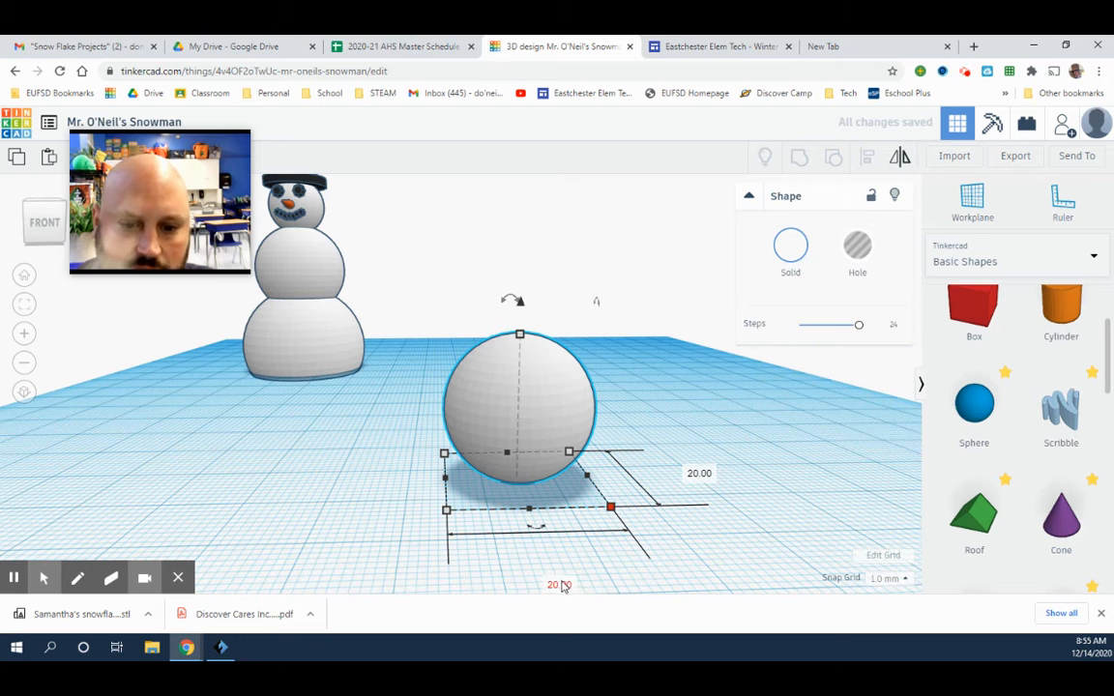
# Set the white sphere's width, length and height to 35 mm each
pyautogui.click(563, 586)
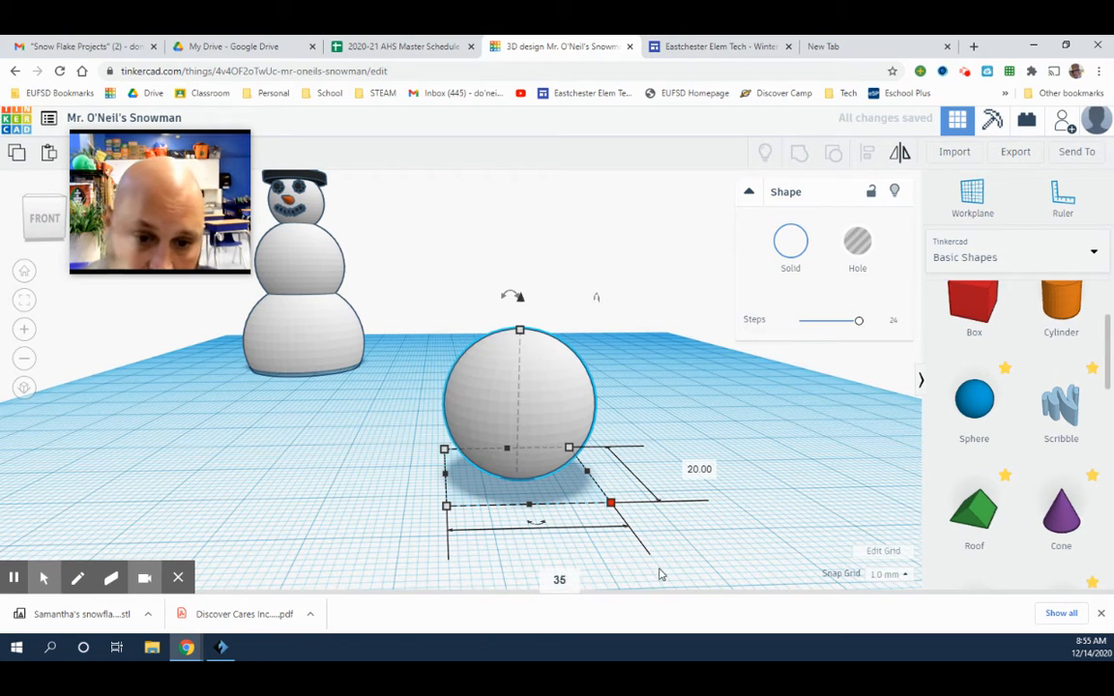
pyautogui.press('Return')
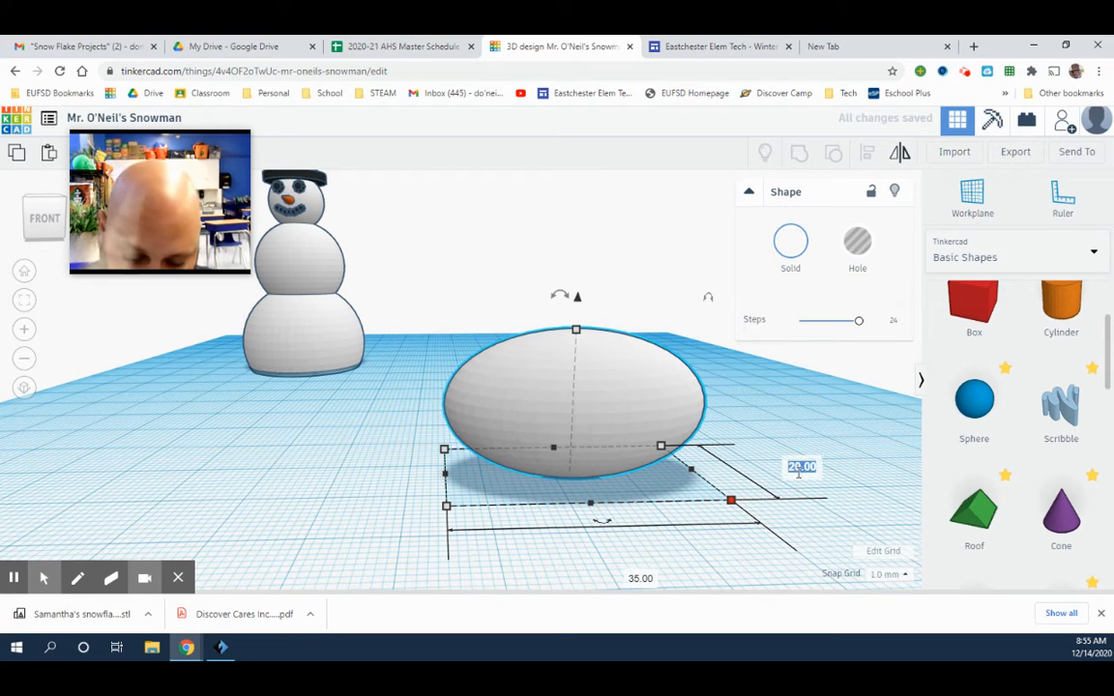
pyautogui.write('35')
pyautogui.press('Return')
pyautogui.moveTo(592, 340)
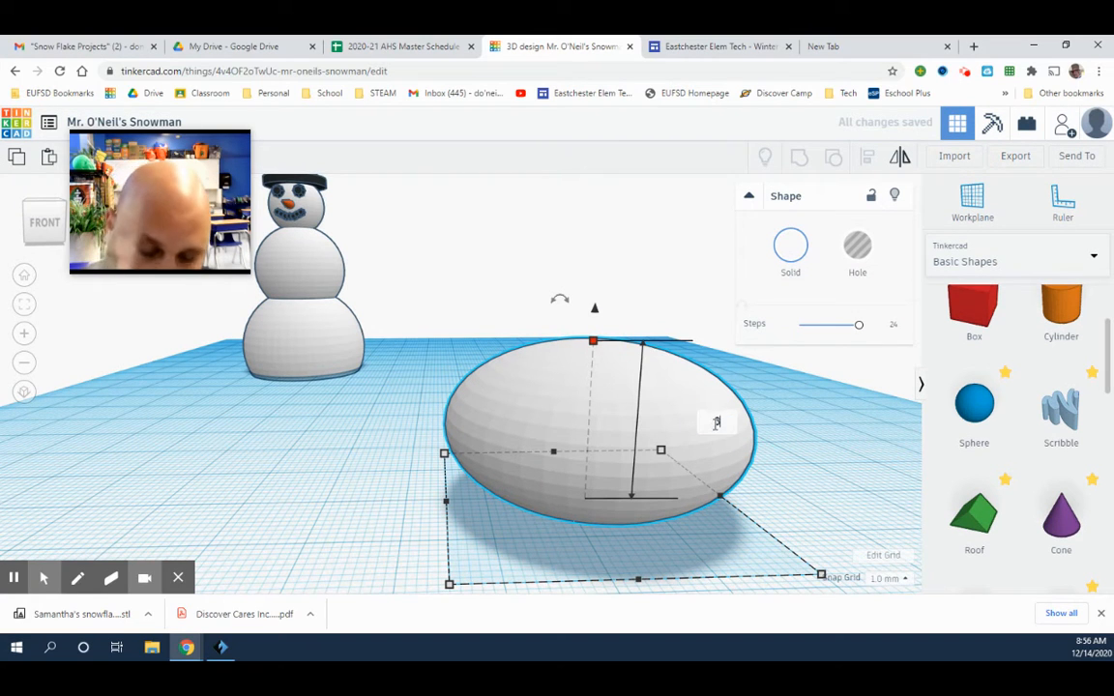
pyautogui.write('35')
pyautogui.press('Return')
pyautogui.scroll(3, 788, 455)
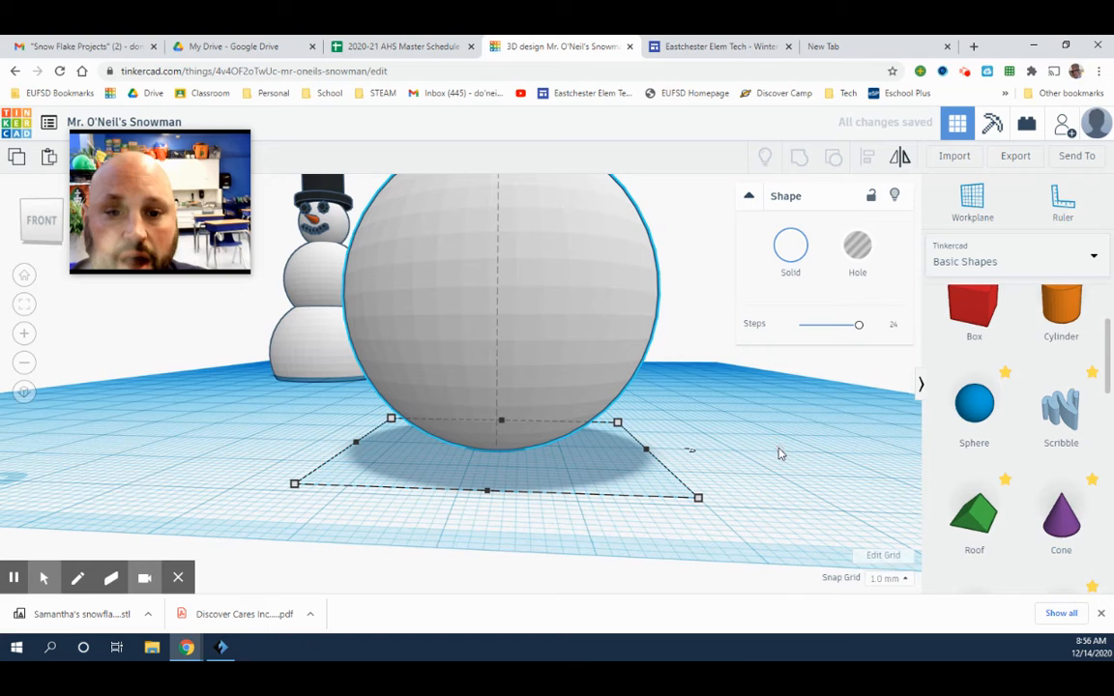
# Check the base dimensions of the large sphere and deselect it
pyautogui.click(692, 496)
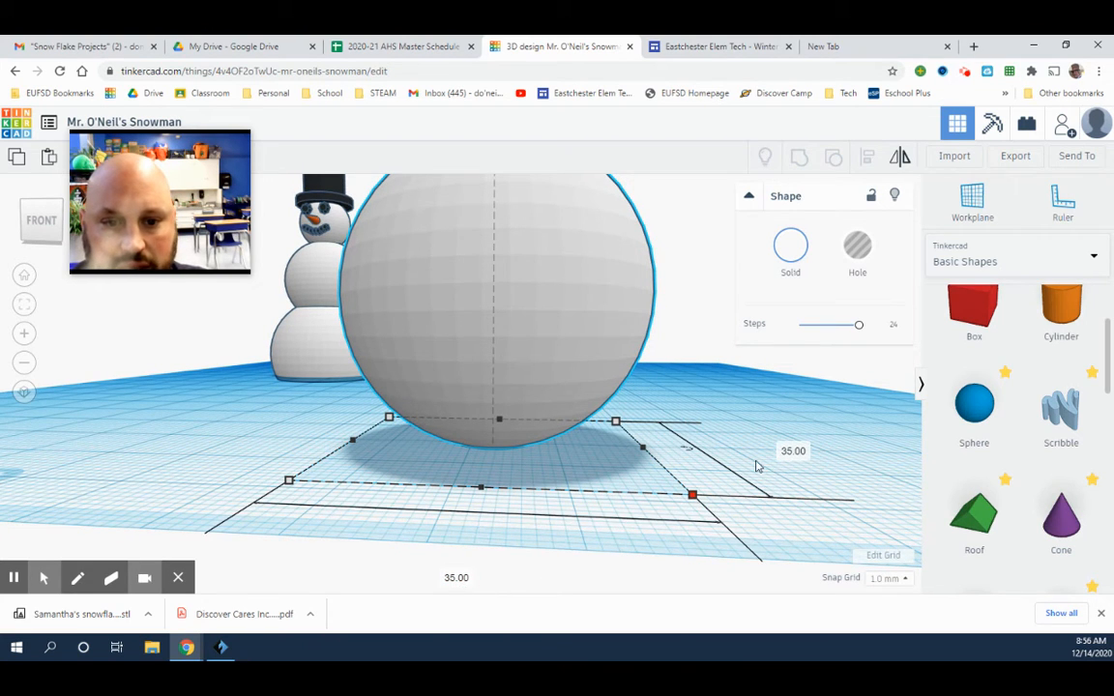
pyautogui.scroll(-3, 757, 467)
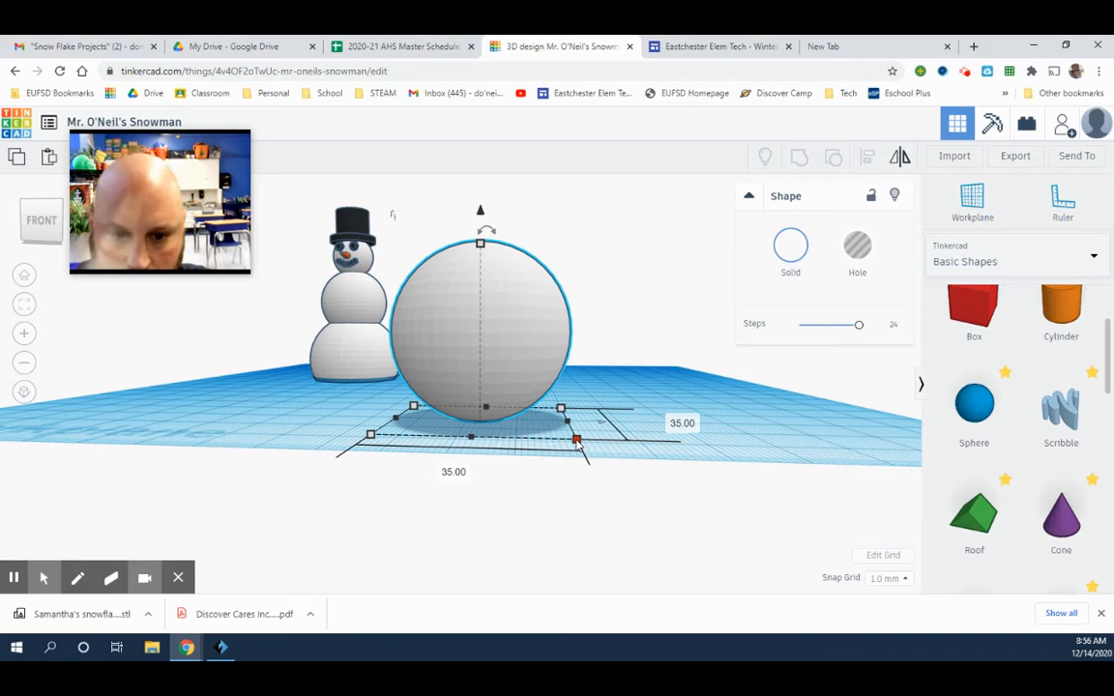
pyautogui.moveTo(577, 442); pyautogui.dragTo(538, 444)
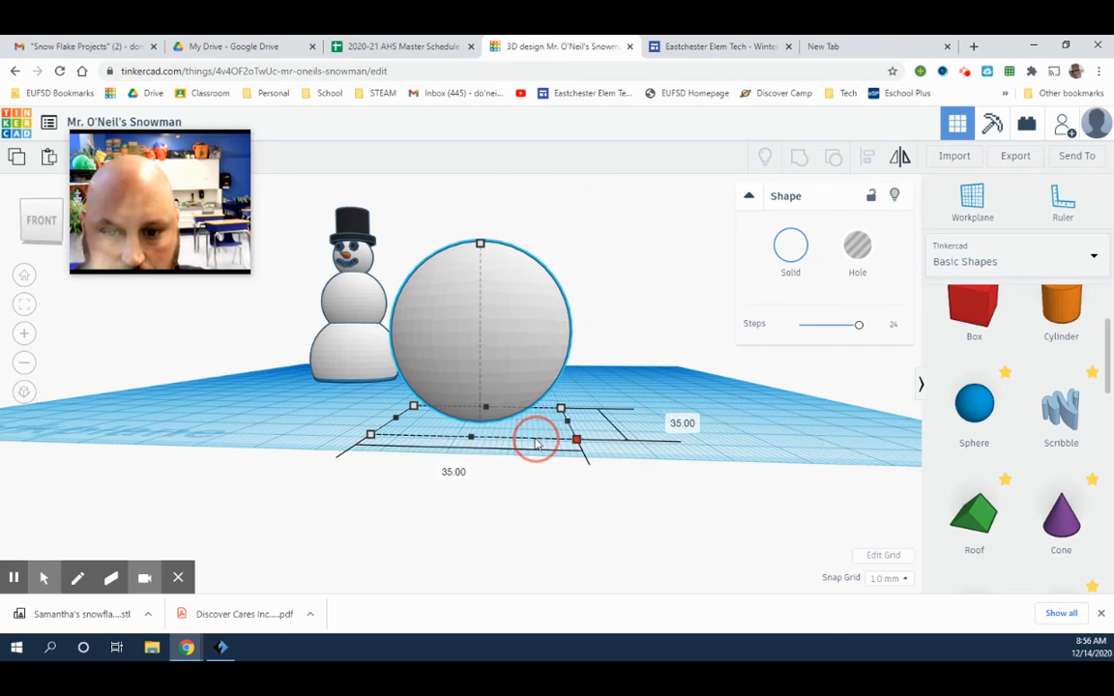
pyautogui.click(631, 368)
pyautogui.moveTo(631, 368); pyautogui.dragTo(650, 380, button='right')
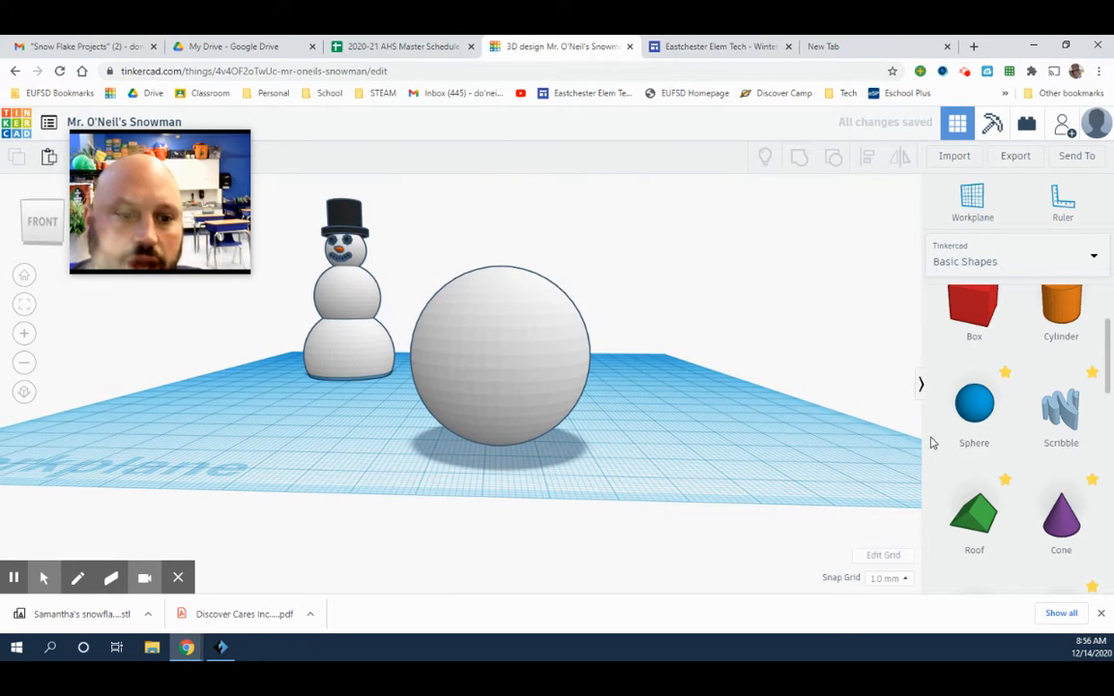
# Move the finished snowman farther back on the workplane, away from the new sphere
pyautogui.scroll(-6, 977, 440)
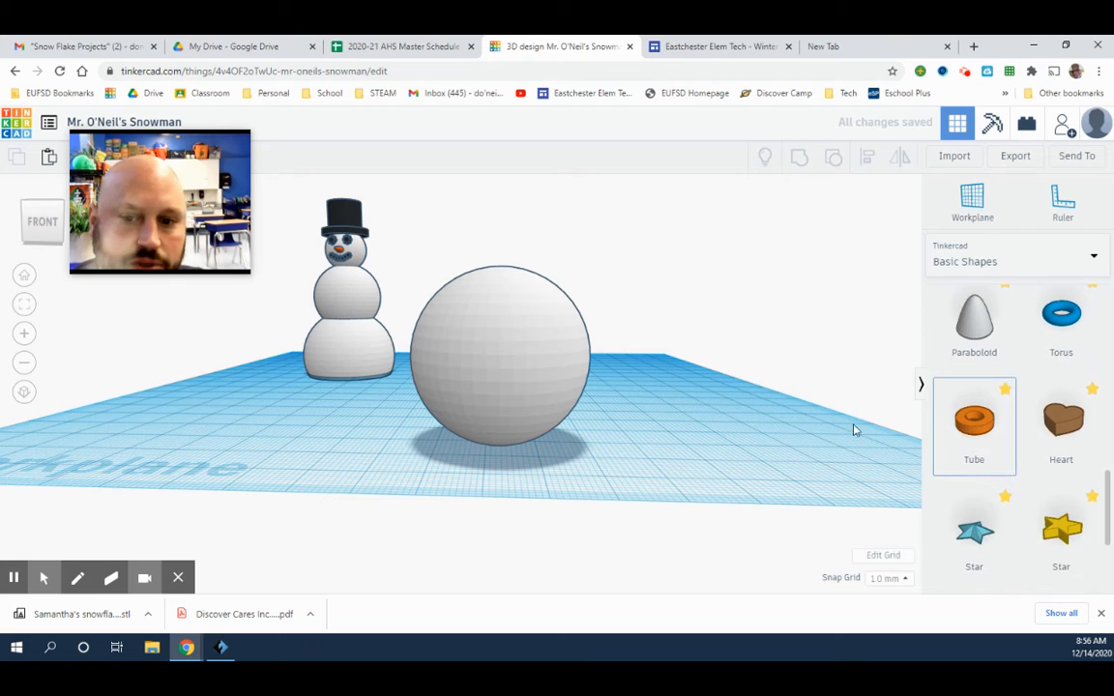
pyautogui.moveTo(382, 358); pyautogui.dragTo(339, 369)
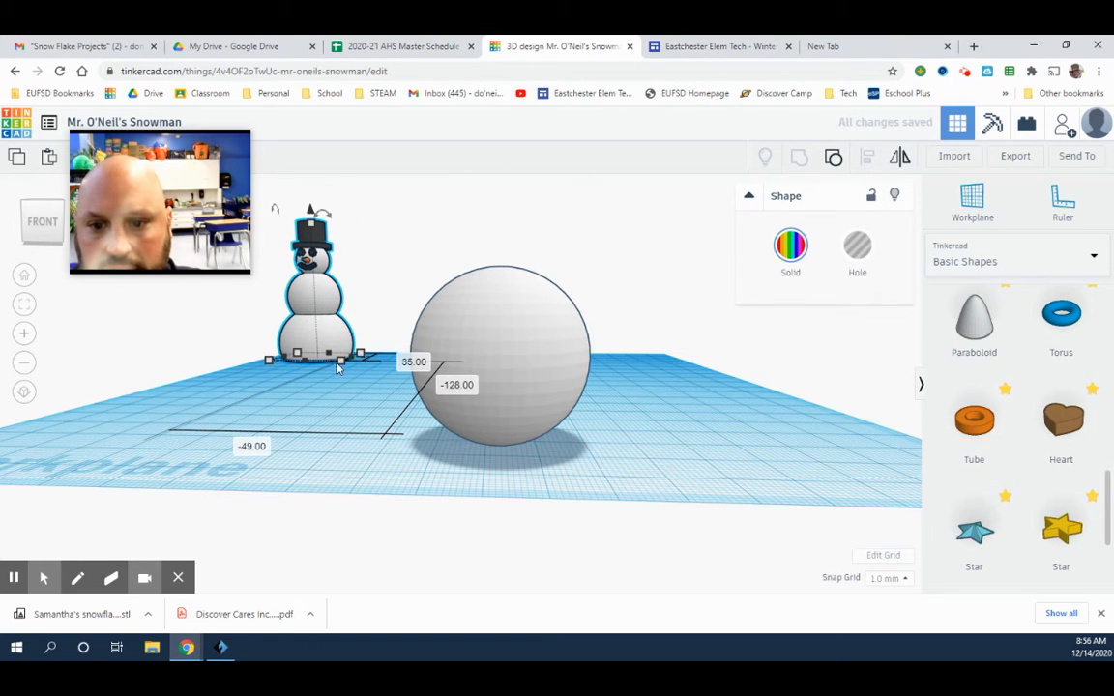
pyautogui.click(731, 423)
pyautogui.moveTo(809, 444); pyautogui.dragTo(832, 444, button='right')
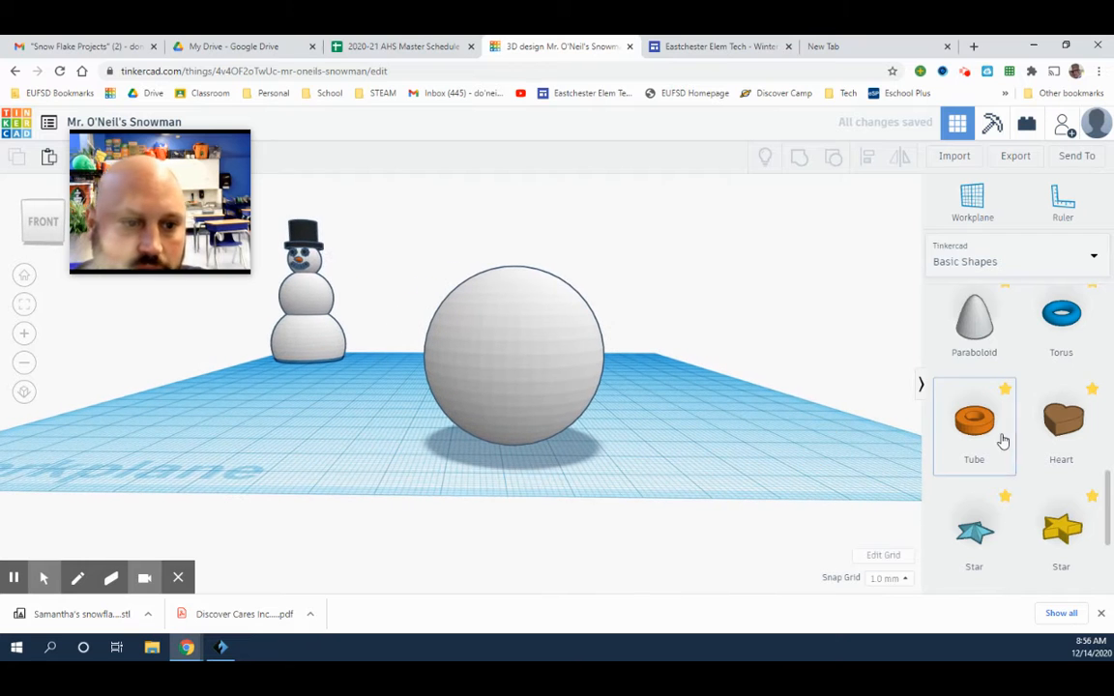
# Place a box hole beside the sphere and reduce its height to roughly half
pyautogui.scroll(-2, 1006, 440)
pyautogui.scroll(6, 1011, 441)
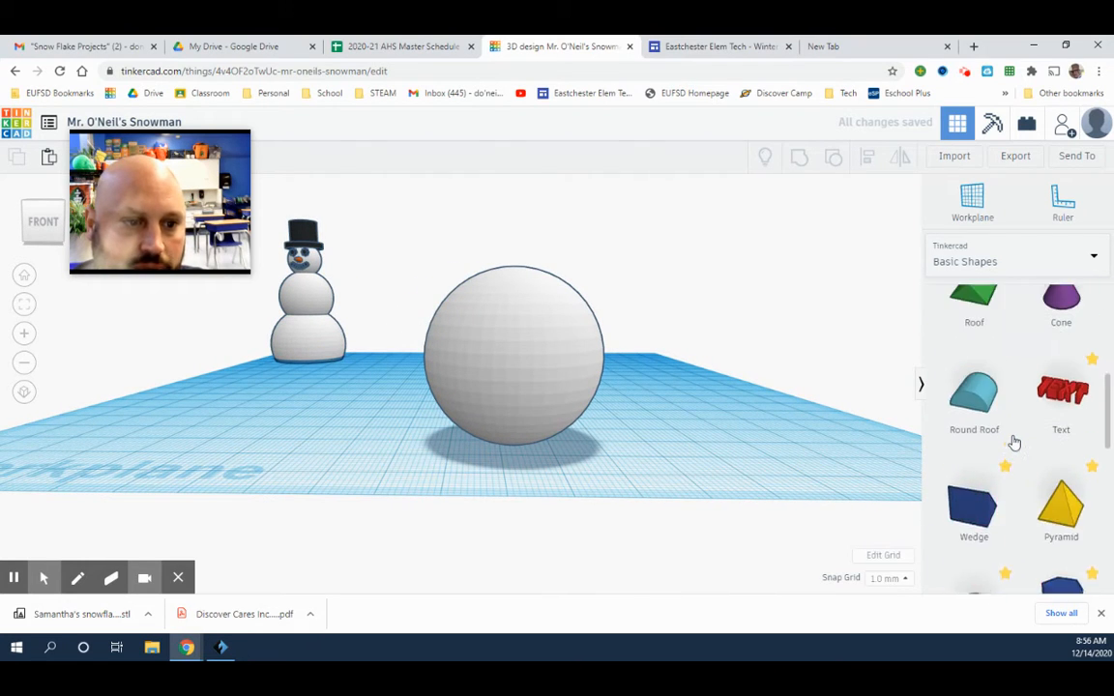
pyautogui.scroll(3, 1011, 437)
pyautogui.moveTo(974, 330); pyautogui.dragTo(646, 433)
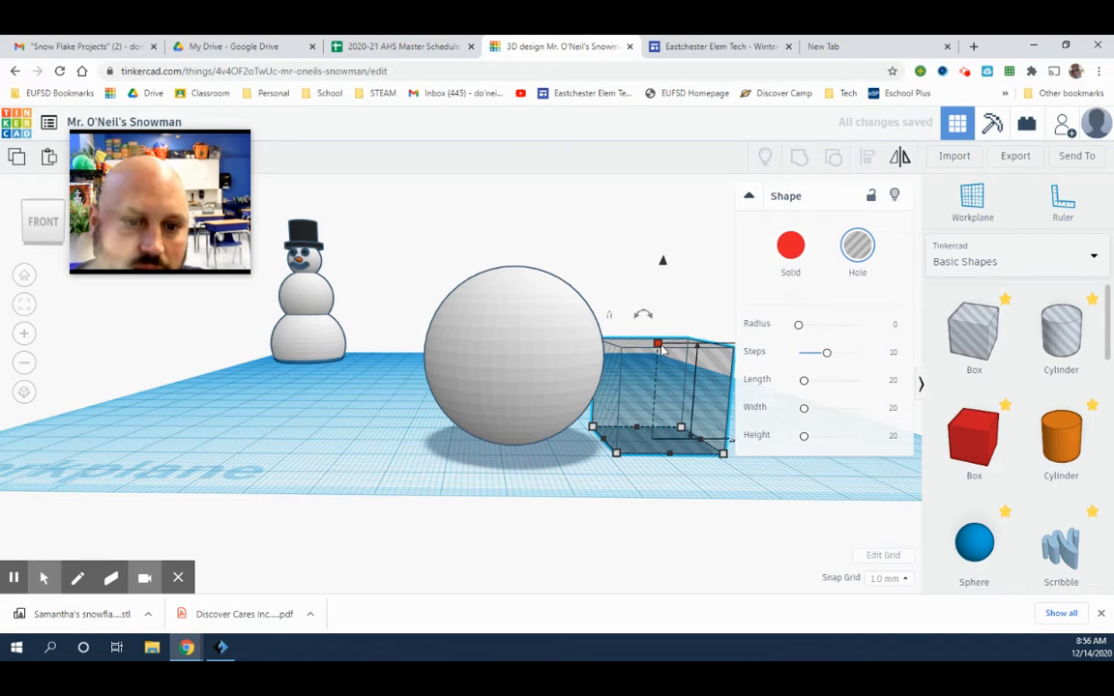
pyautogui.moveTo(658, 344); pyautogui.dragTo(654, 391)
pyautogui.click(749, 197)
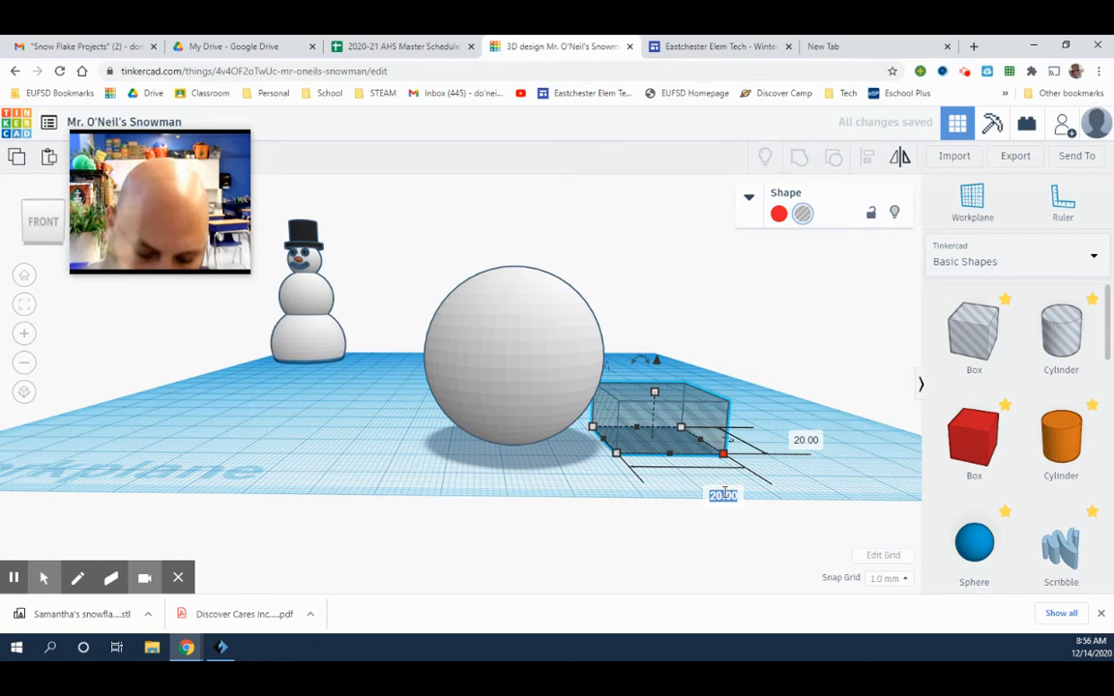
# Set the box hole's base to 40 by 40 mm and move it around the underside of the sphere
pyautogui.press('Tab')
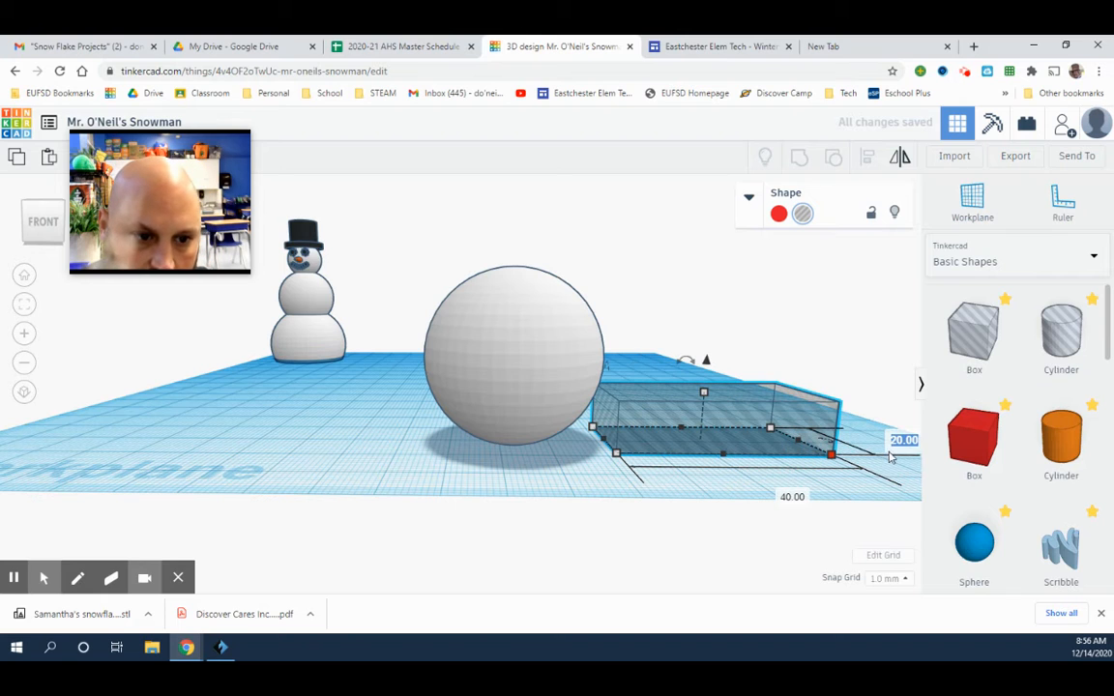
pyautogui.write('40')
pyautogui.press('Return')
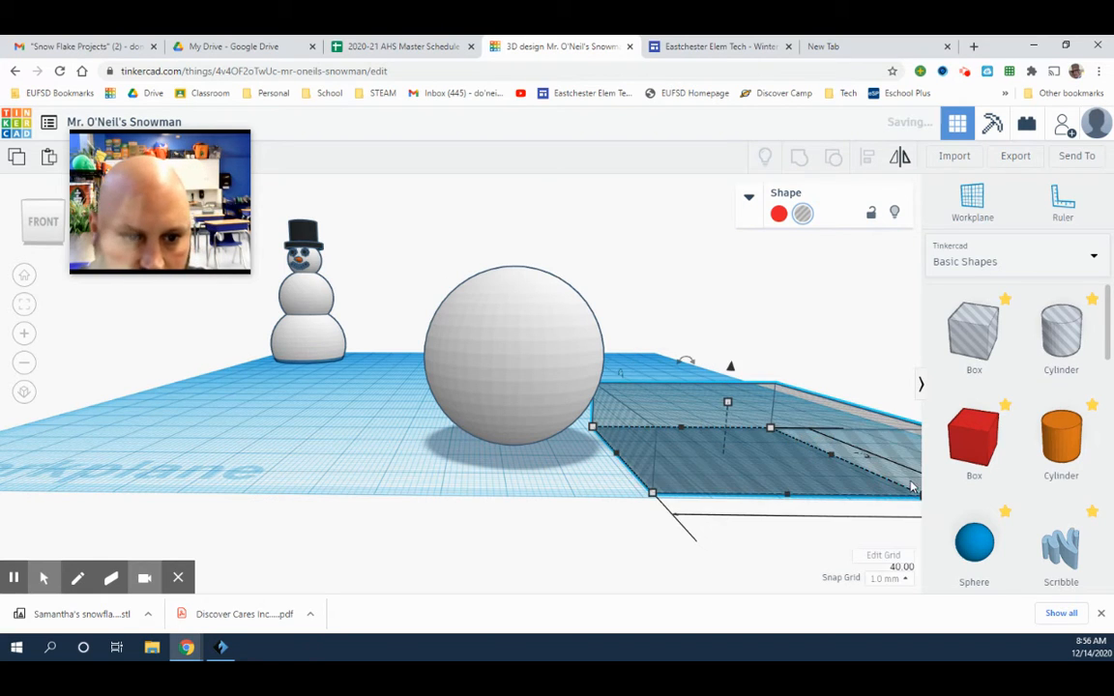
pyautogui.moveTo(778, 465); pyautogui.dragTo(513, 457)
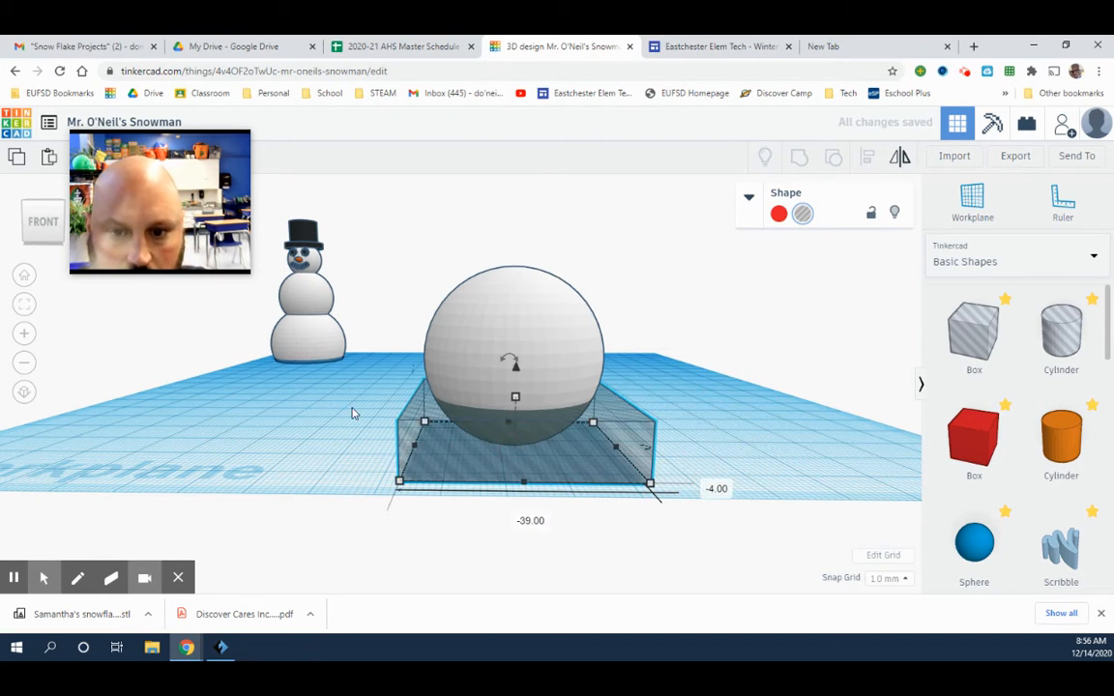
# Centre the sphere and box hole on both horizontal axes and group them to cut the sphere's underside flat
pyautogui.click(397, 388)
pyautogui.moveTo(417, 251); pyautogui.dragTo(580, 461)
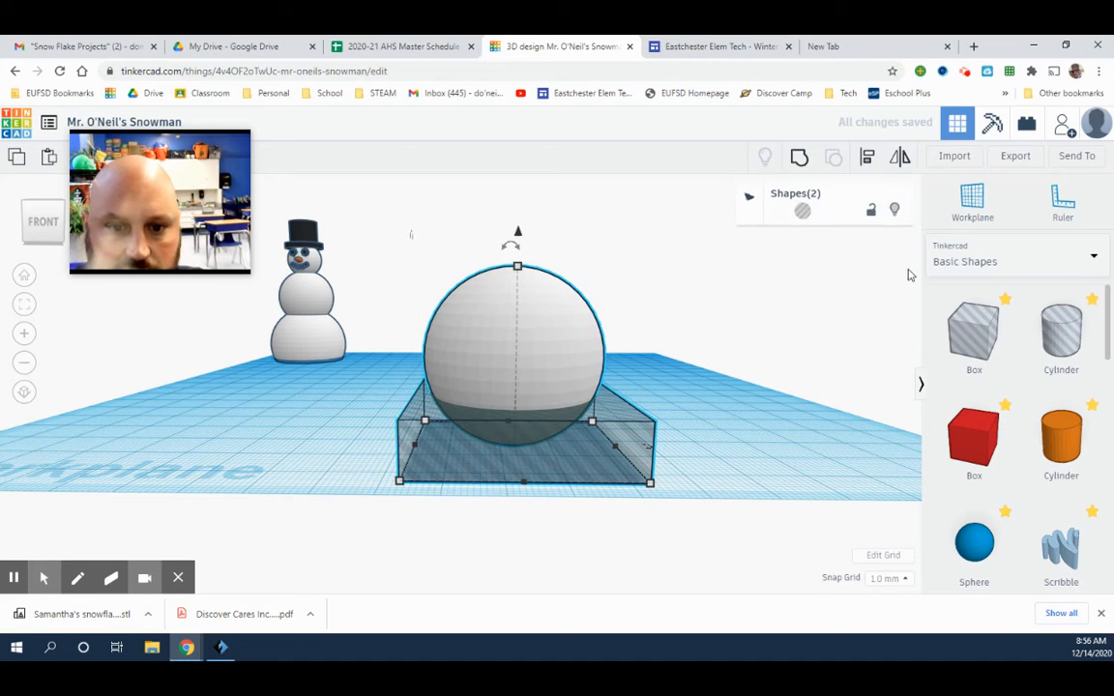
pyautogui.click(869, 164)
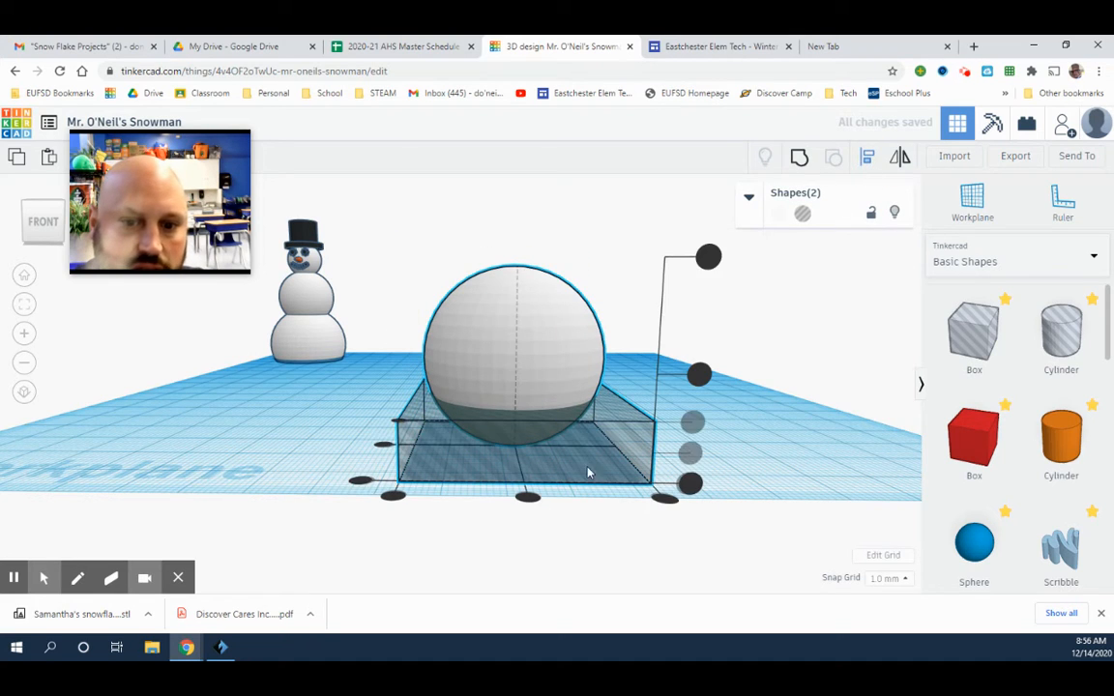
pyautogui.click(525, 495)
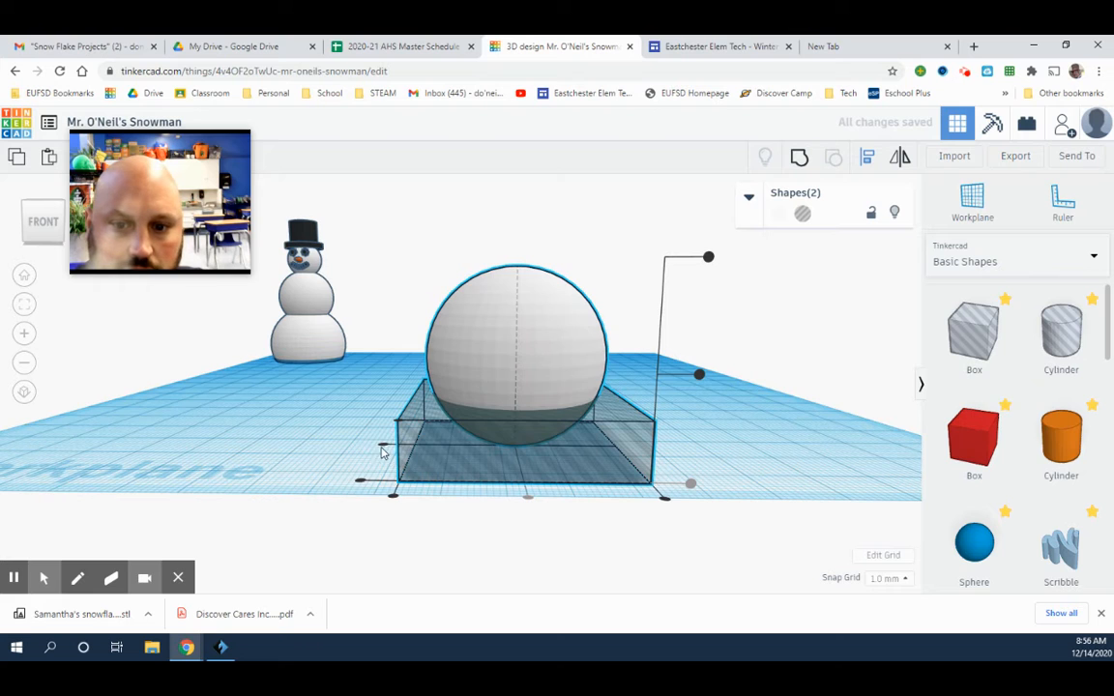
pyautogui.moveTo(318, 462); pyautogui.dragTo(522, 514, button='right')
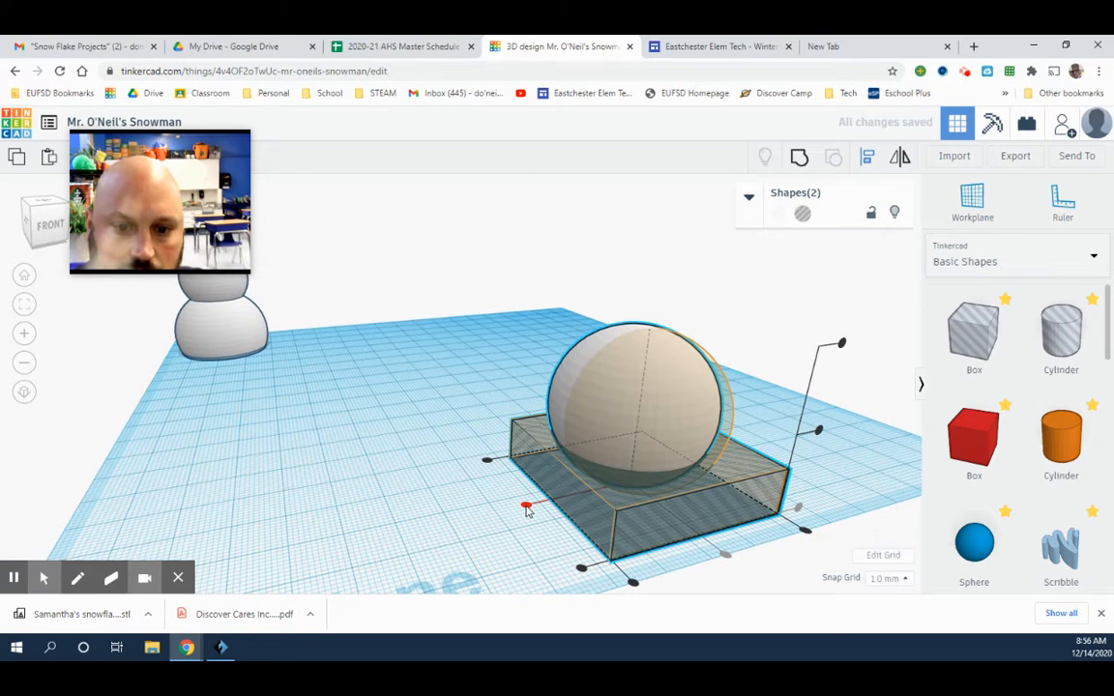
pyautogui.click(526, 505)
pyautogui.click(802, 157)
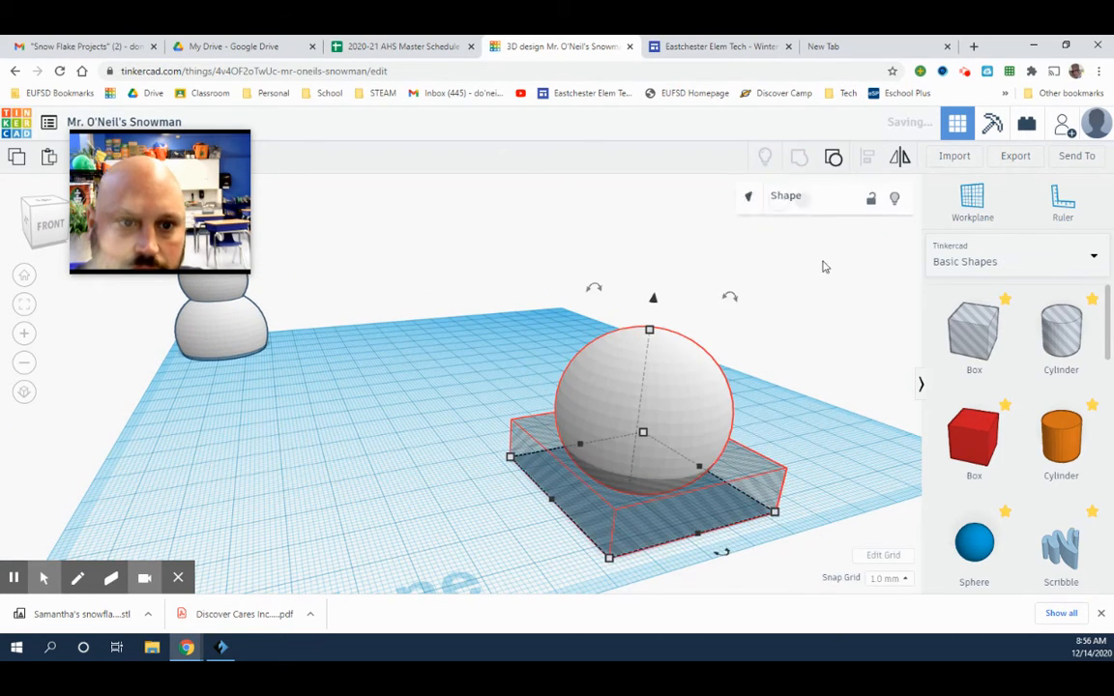
pyautogui.moveTo(845, 391); pyautogui.dragTo(562, 377, button='right')
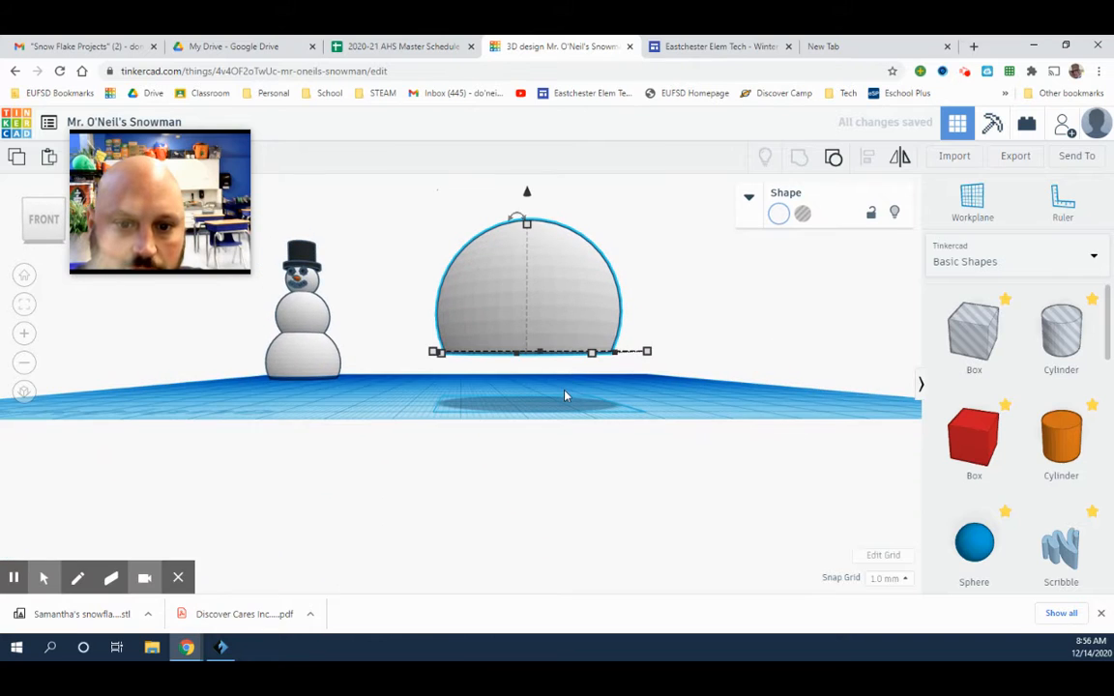
# Lower the flat-bottomed sphere onto the workplane and shift it about 9.5 mm sideways
pyautogui.click(565, 395)
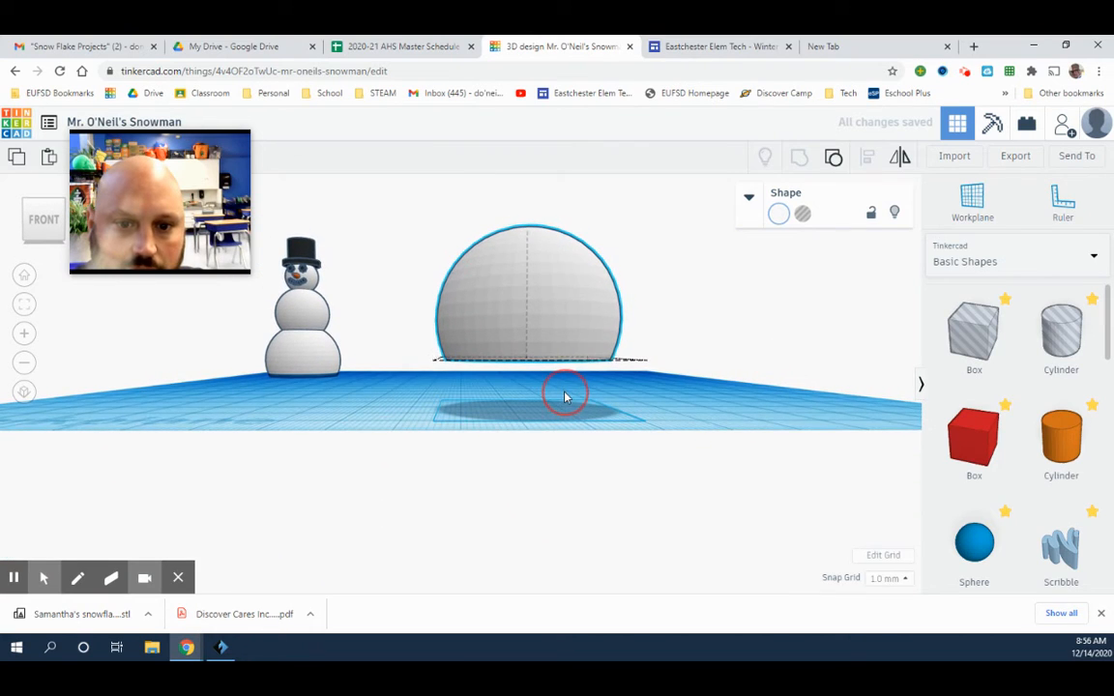
pyautogui.click(527, 200)
pyautogui.moveTo(528, 200); pyautogui.dragTo(518, 253)
pyautogui.click(773, 406)
pyautogui.moveTo(773, 406); pyautogui.dragTo(677, 406, button='right')
pyautogui.click(494, 398)
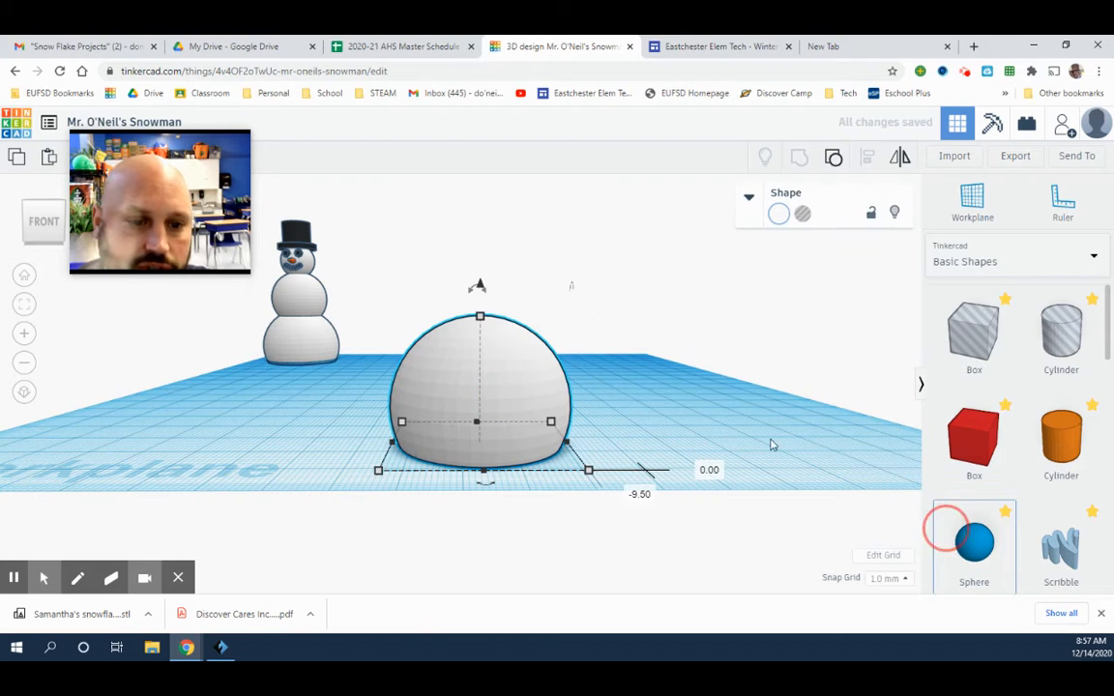
# Place a second sphere beside the flat-bottomed one, set its steps to 24 and colour it white
pyautogui.moveTo(771, 445); pyautogui.dragTo(641, 430)
pyautogui.moveTo(740, 325); pyautogui.dragTo(739, 340, button='right')
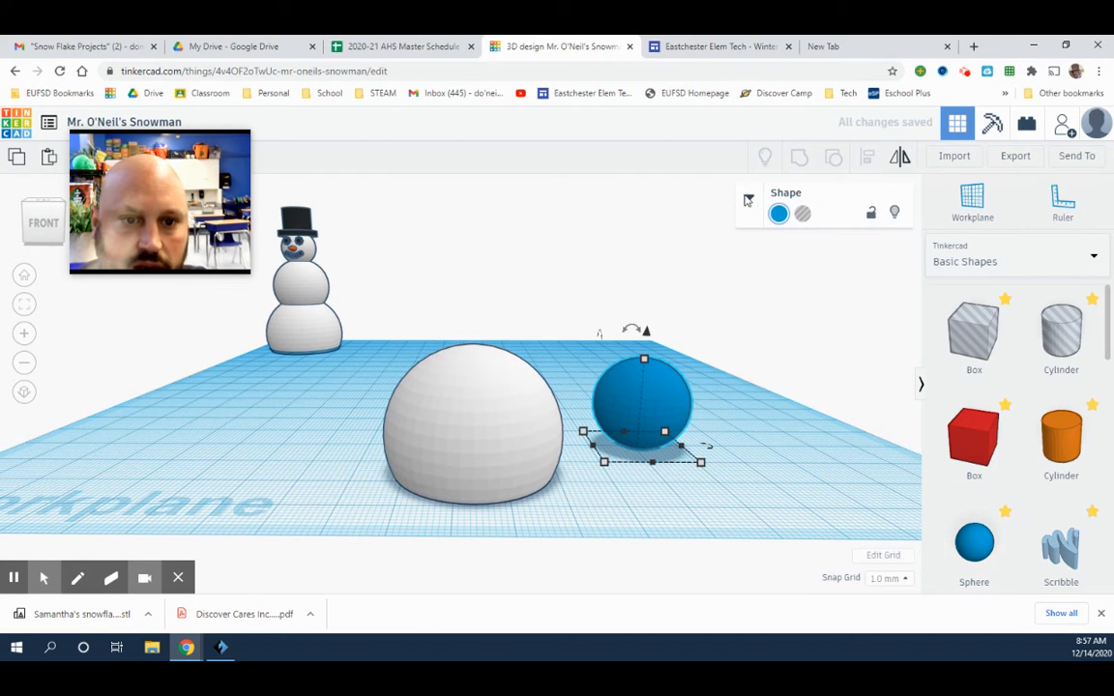
pyautogui.click(748, 200)
pyautogui.moveTo(833, 324); pyautogui.dragTo(844, 326)
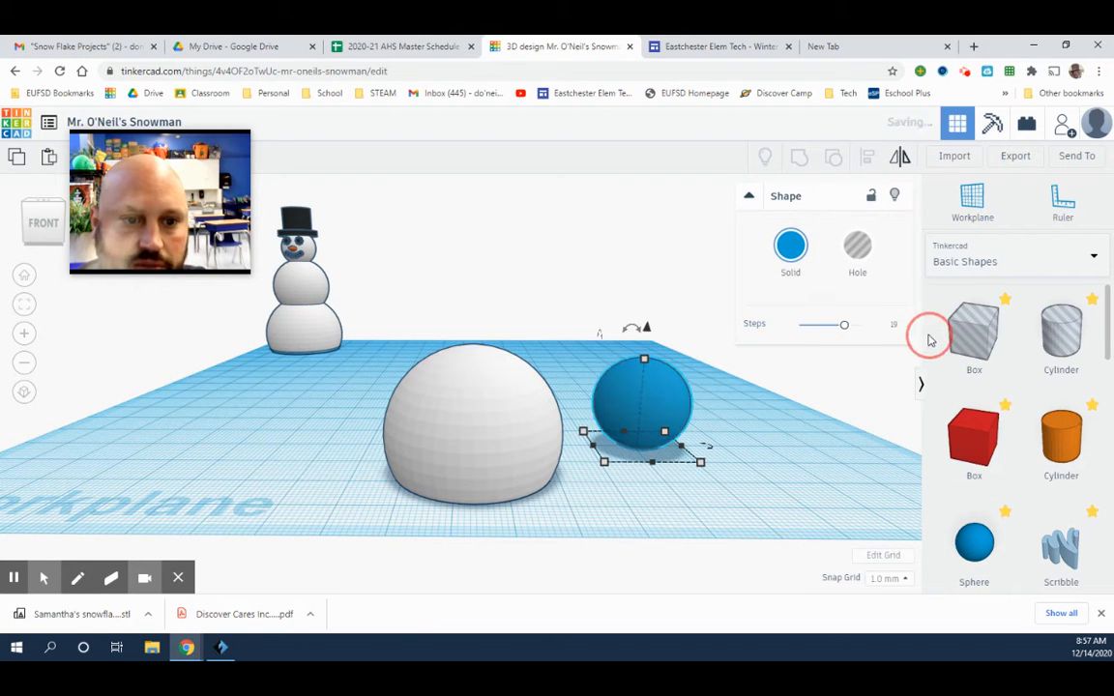
pyautogui.click(801, 258)
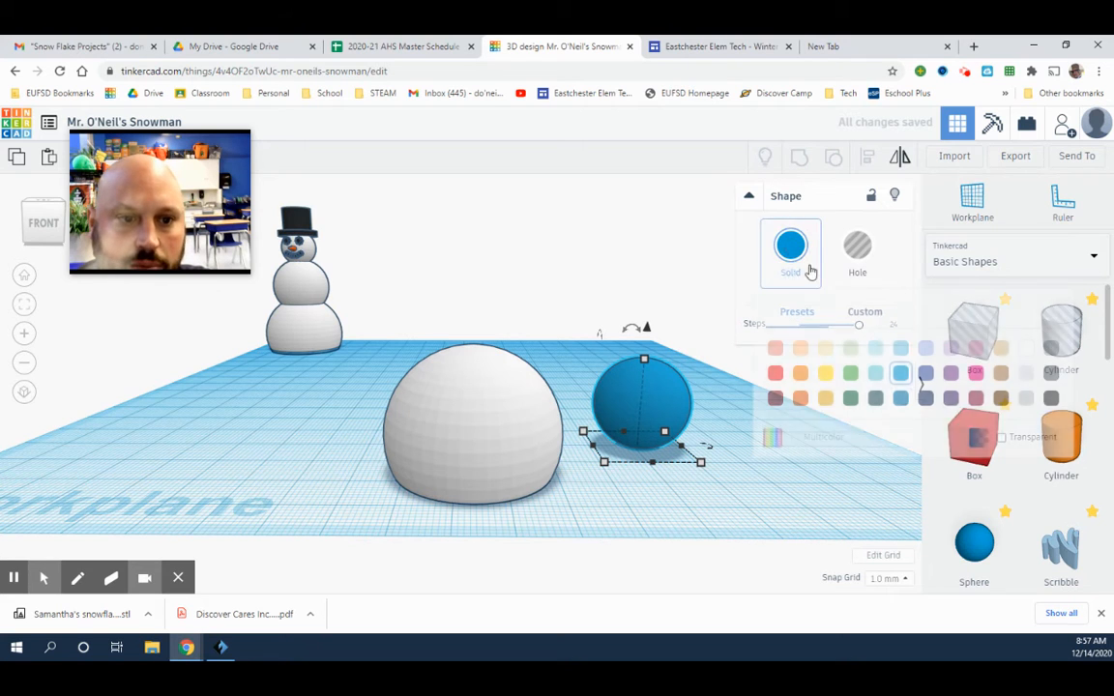
pyautogui.click(1026, 350)
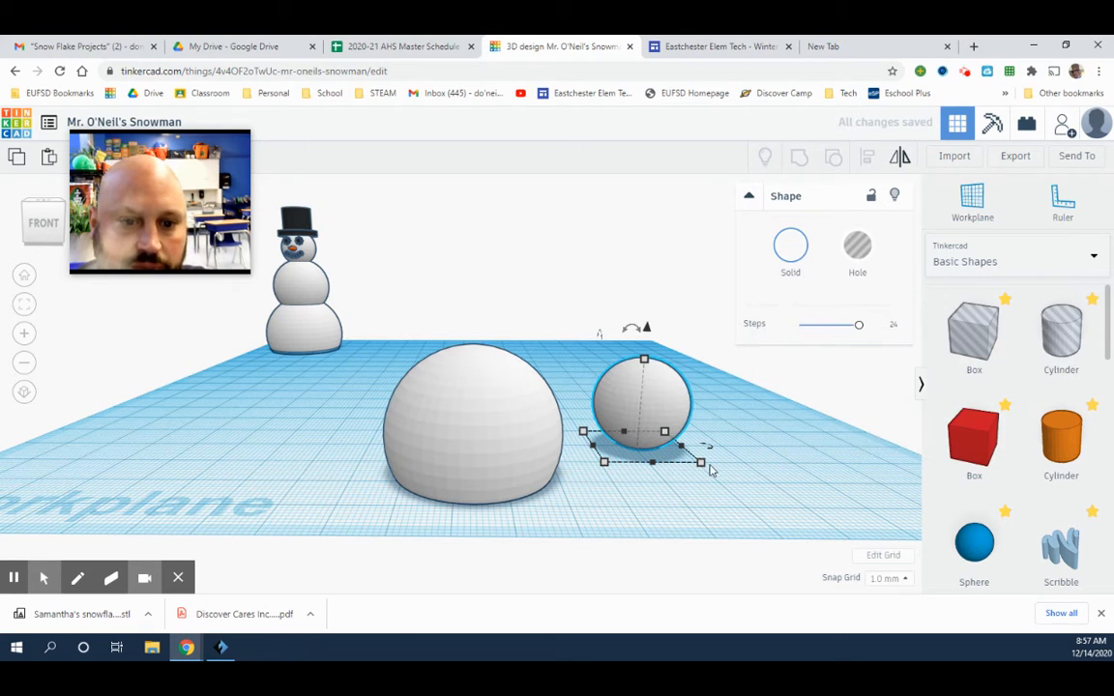
# Set the second sphere's width, depth and height to 25 mm
pyautogui.moveTo(701, 462)
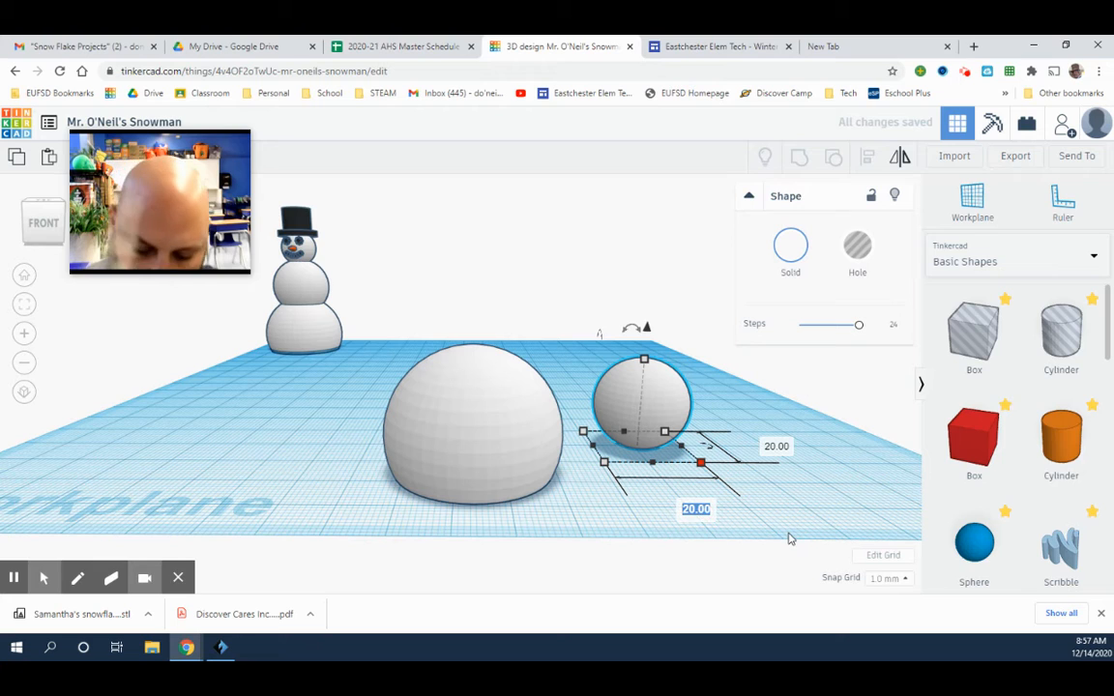
pyautogui.click(776, 445)
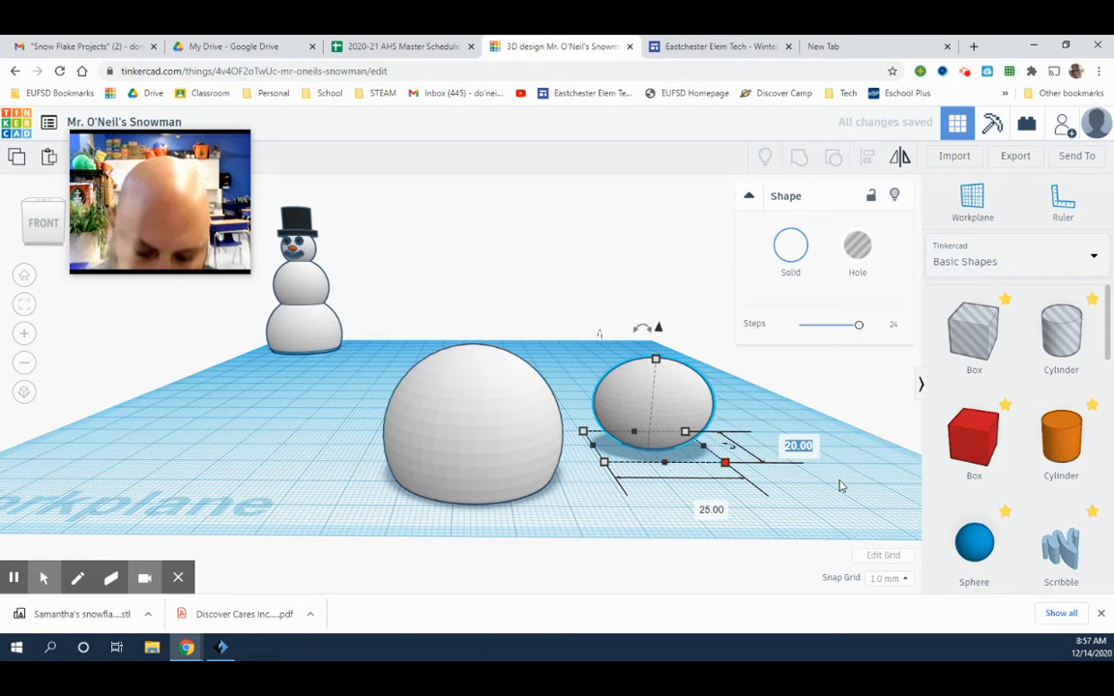
pyautogui.write('25')
pyautogui.press('Return')
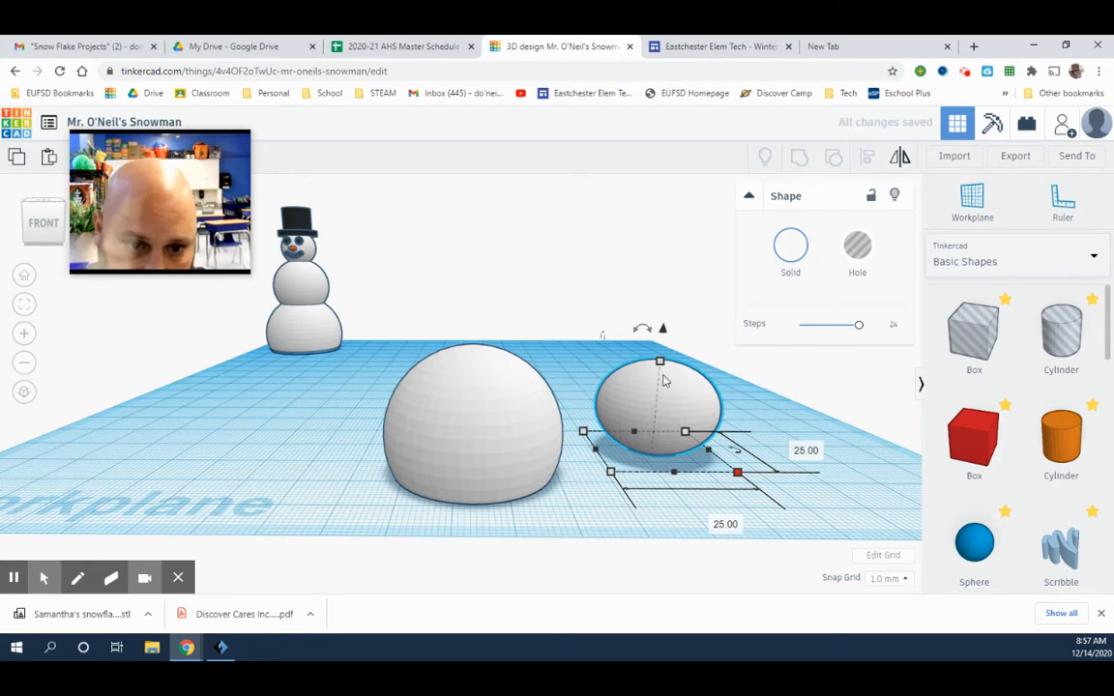
pyautogui.moveTo(660, 364)
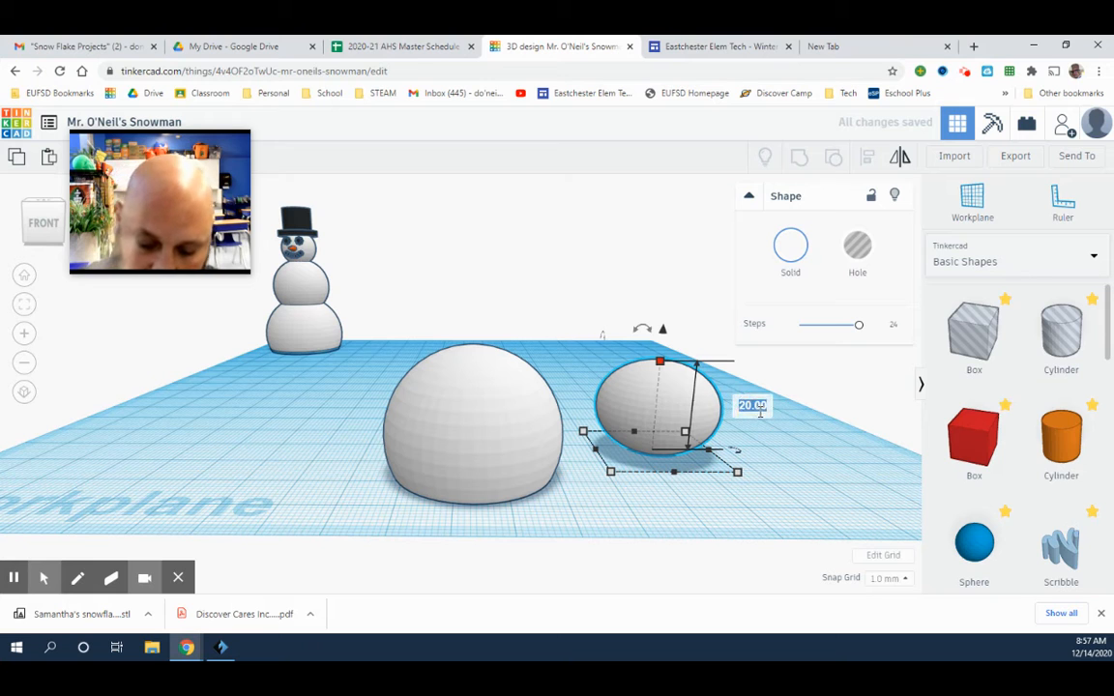
pyautogui.press('Return')
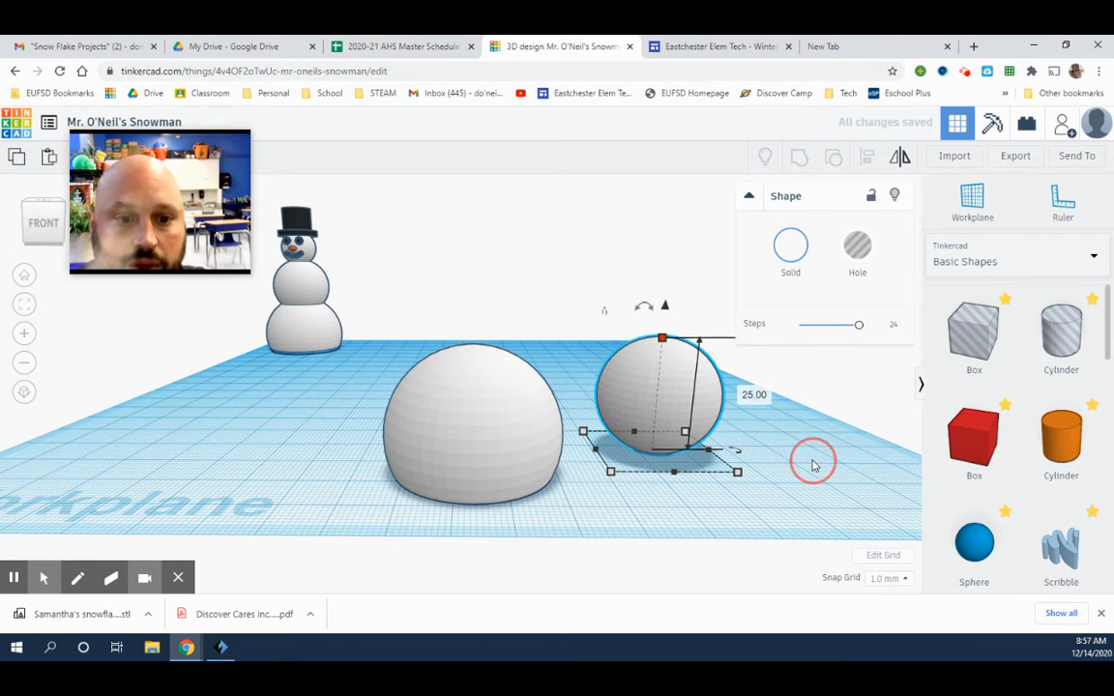
pyautogui.click(813, 465)
# Bring the second sphere beside the flat-bottomed base, raise it and stack it on top of the base
pyautogui.moveTo(812, 455); pyautogui.dragTo(754, 468, button='right')
pyautogui.moveTo(669, 419); pyautogui.dragTo(617, 460)
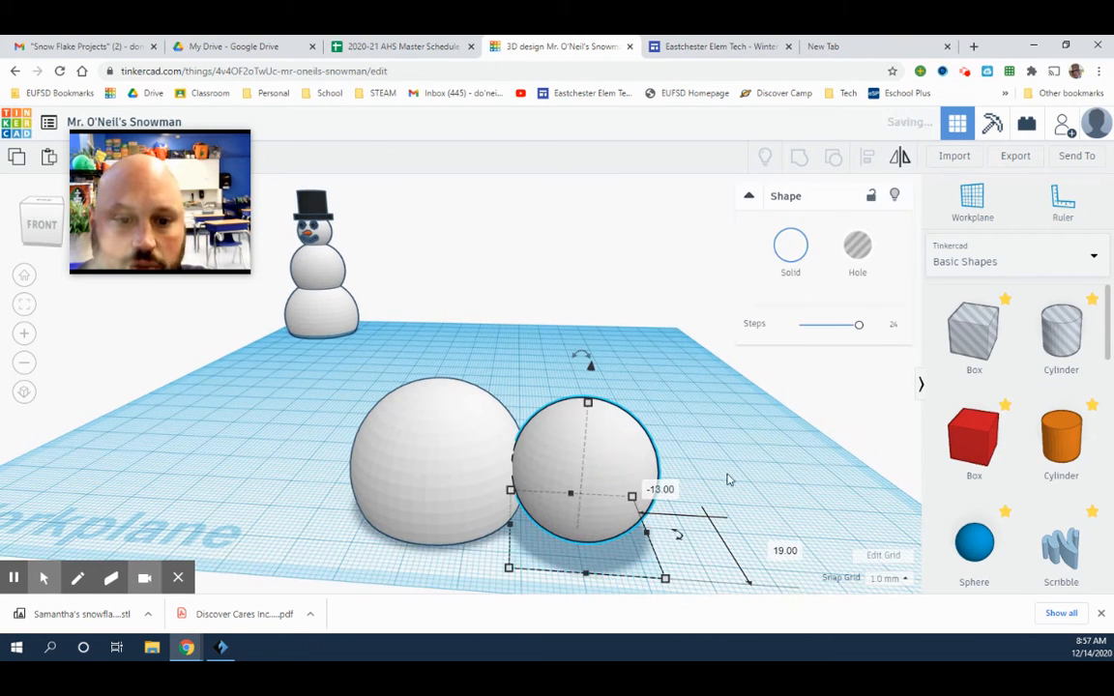
pyautogui.moveTo(778, 495); pyautogui.dragTo(652, 333, button='right')
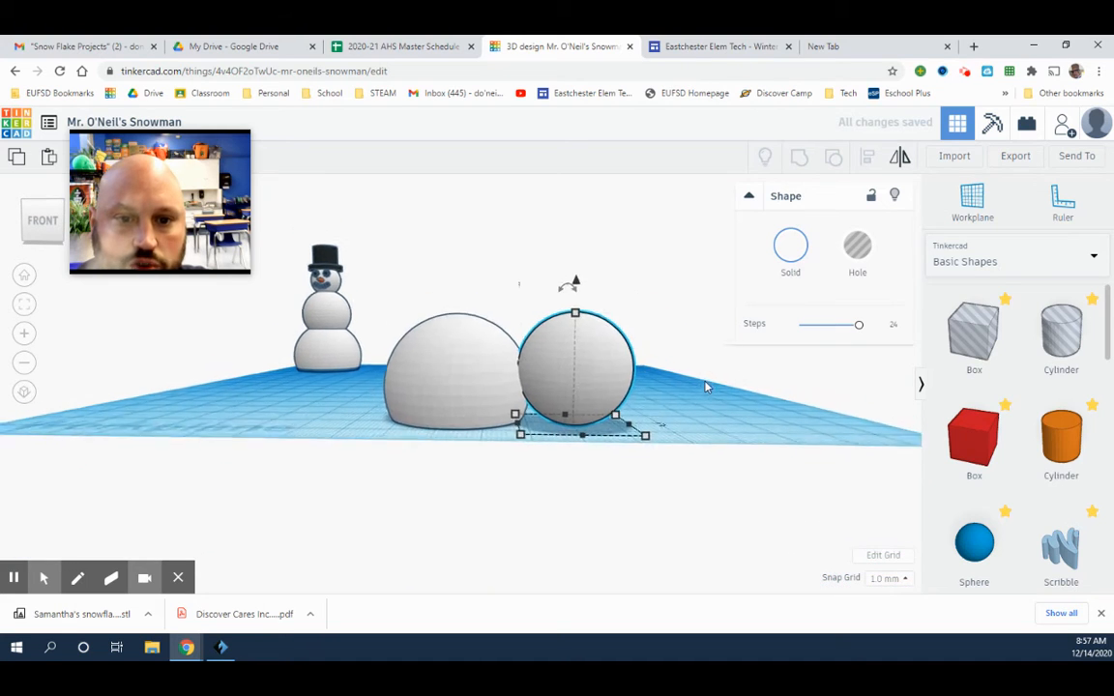
pyautogui.scroll(-1, 707, 387)
pyautogui.moveTo(706, 387); pyautogui.dragTo(706, 395, button='right')
pyautogui.moveTo(562, 304); pyautogui.dragTo(561, 218)
pyautogui.click(643, 444)
pyautogui.moveTo(646, 444); pyautogui.dragTo(657, 467, button='right')
pyautogui.moveTo(598, 350); pyautogui.dragTo(487, 338)
pyautogui.click(609, 393)
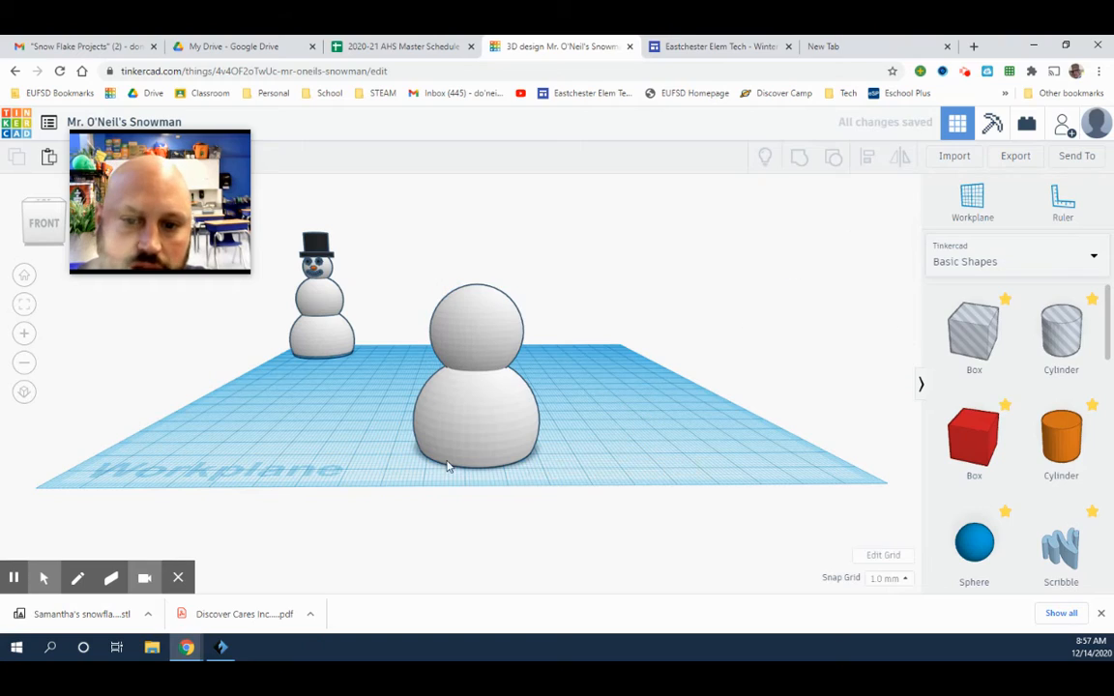
# Align the second sphere front to back with the centre of the flat-bottomed base and group the two
pyautogui.moveTo(360, 454); pyautogui.dragTo(377, 351, button='right')
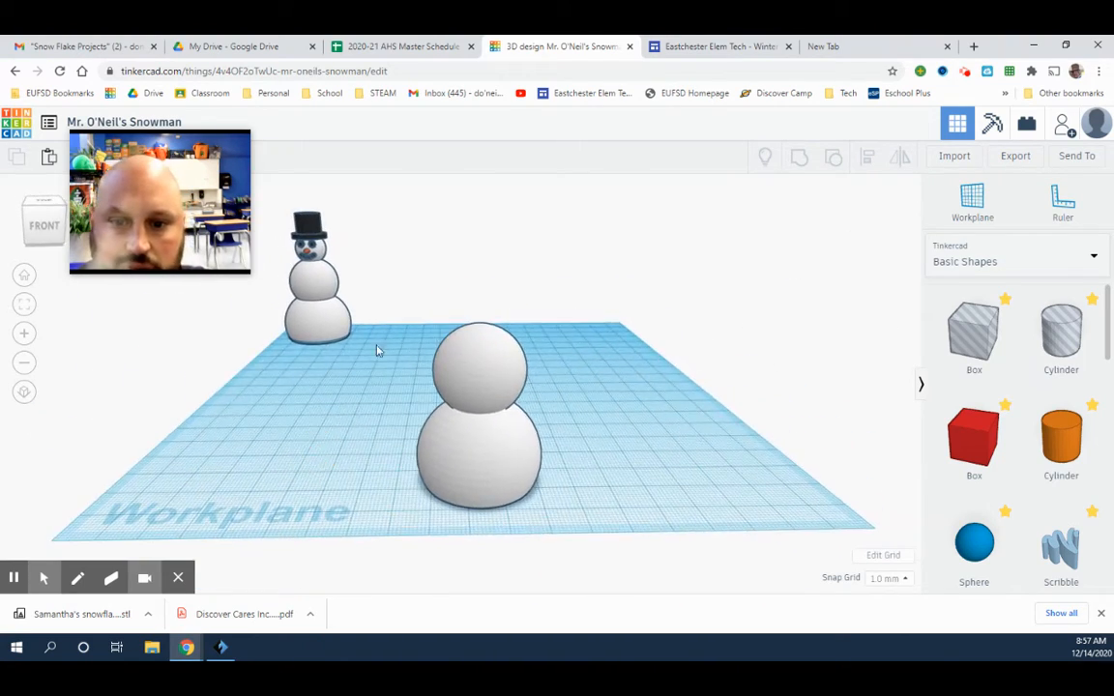
pyautogui.moveTo(438, 384); pyautogui.dragTo(577, 527)
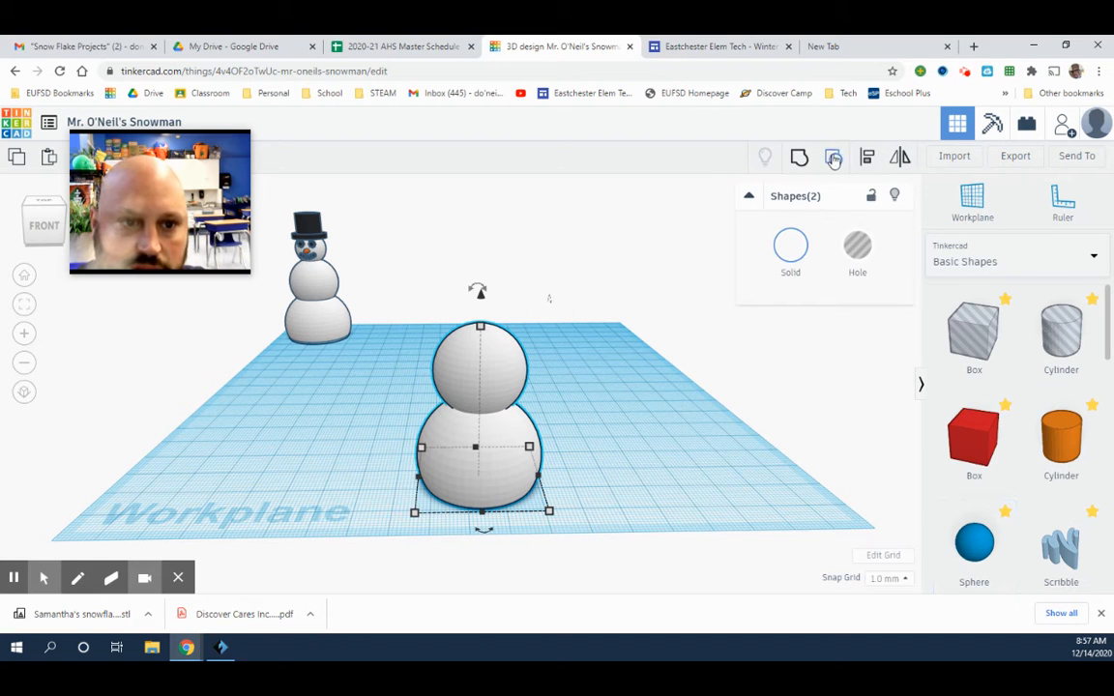
pyautogui.click(868, 160)
pyautogui.click(393, 477)
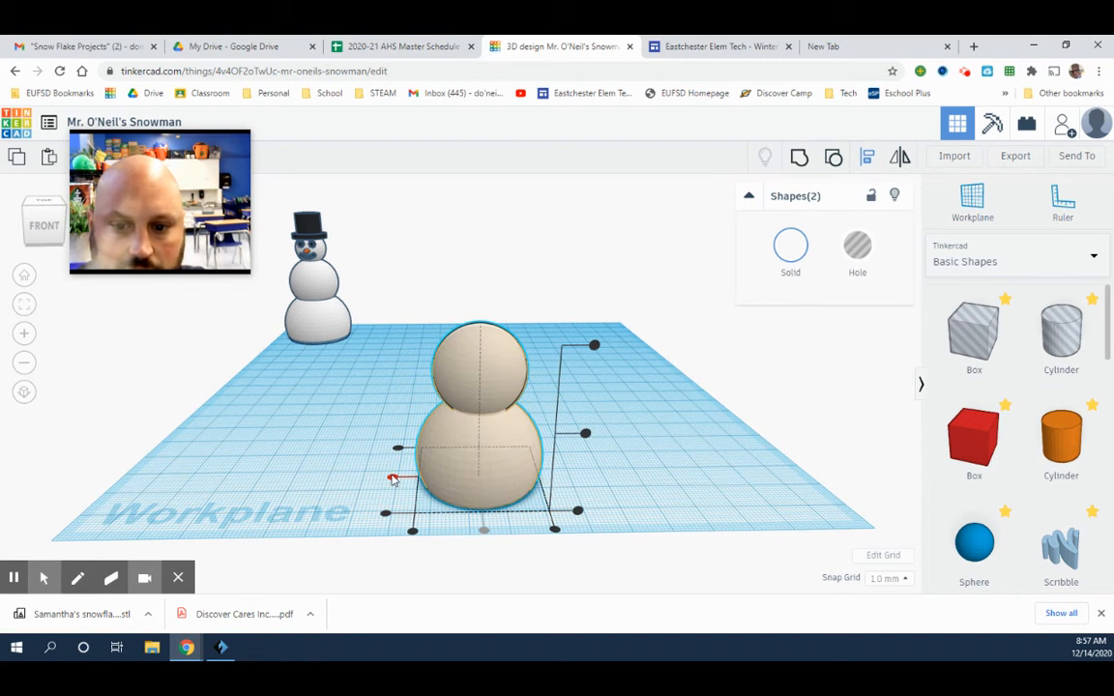
pyautogui.click(645, 483)
pyautogui.moveTo(646, 482); pyautogui.dragTo(572, 330, button='right')
pyautogui.moveTo(556, 307); pyautogui.dragTo(650, 474)
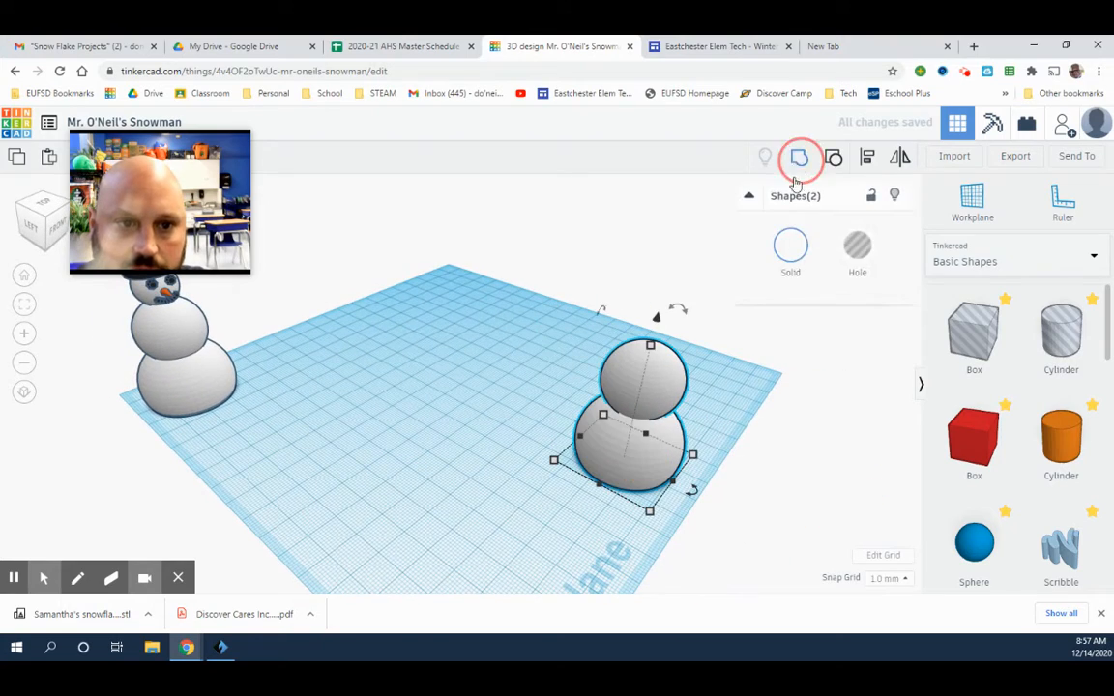
pyautogui.click(798, 158)
# Shift the grouped two-sphere body about 18 mm sideways on the workplane
pyautogui.moveTo(677, 348); pyautogui.dragTo(600, 414, button='right')
pyautogui.moveTo(549, 390); pyautogui.dragTo(474, 393)
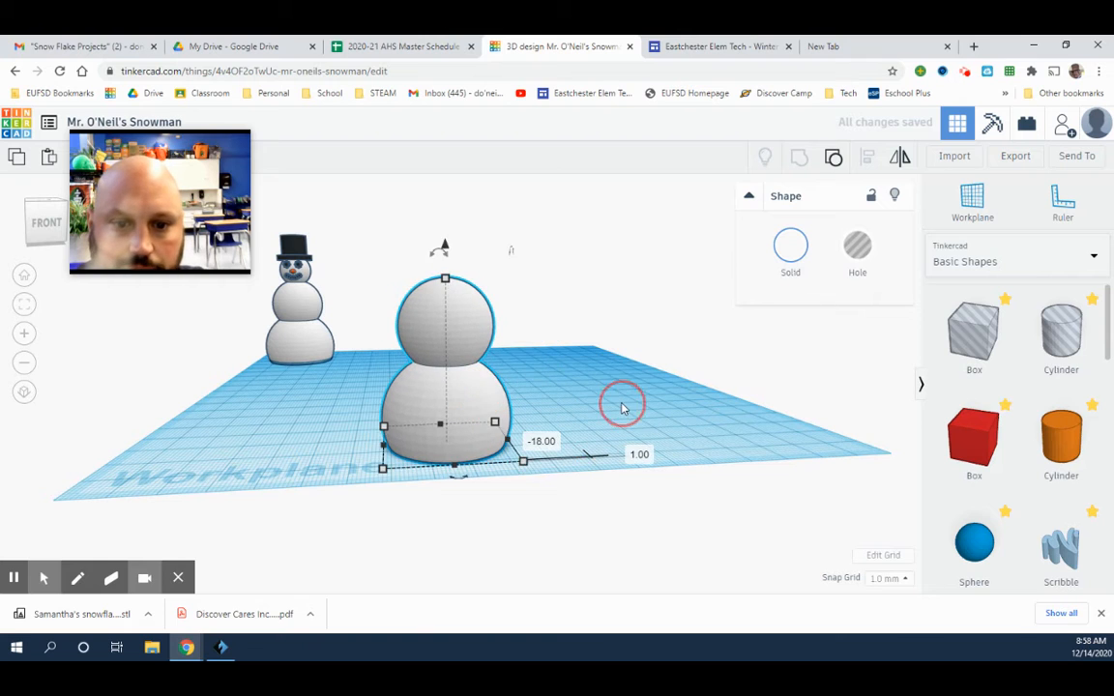
pyautogui.click(621, 407)
# Place a third sphere beside the body, set its steps to 24 and colour it solid white
pyautogui.moveTo(979, 559); pyautogui.dragTo(601, 440)
pyautogui.moveTo(718, 435); pyautogui.dragTo(657, 447, button='right')
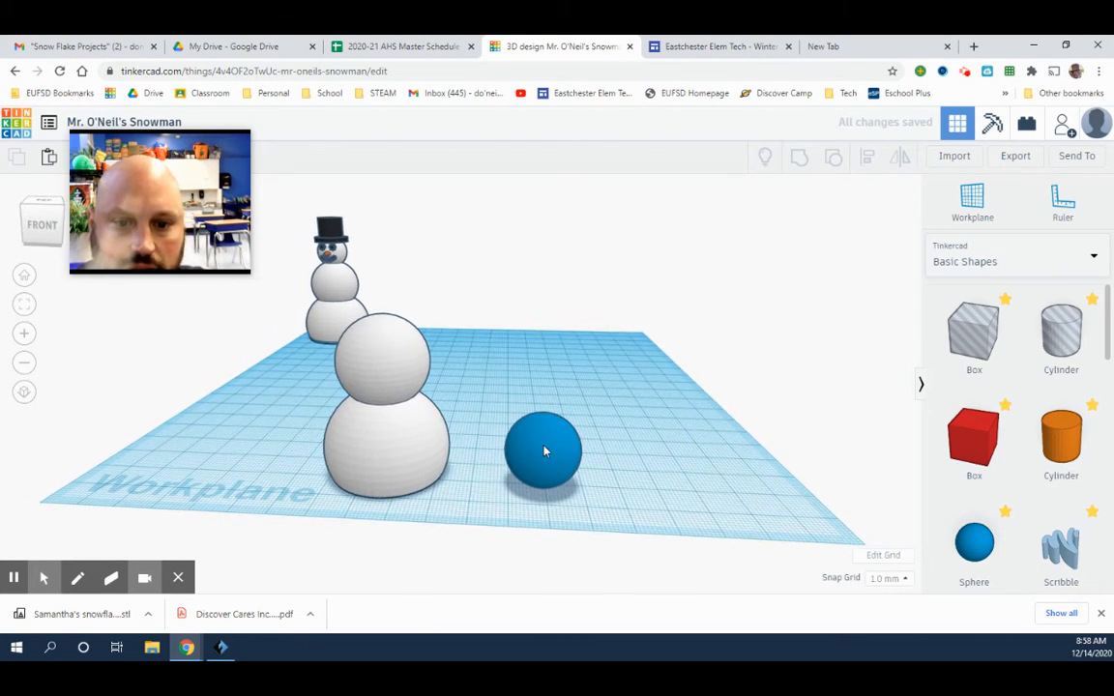
pyautogui.click(787, 251)
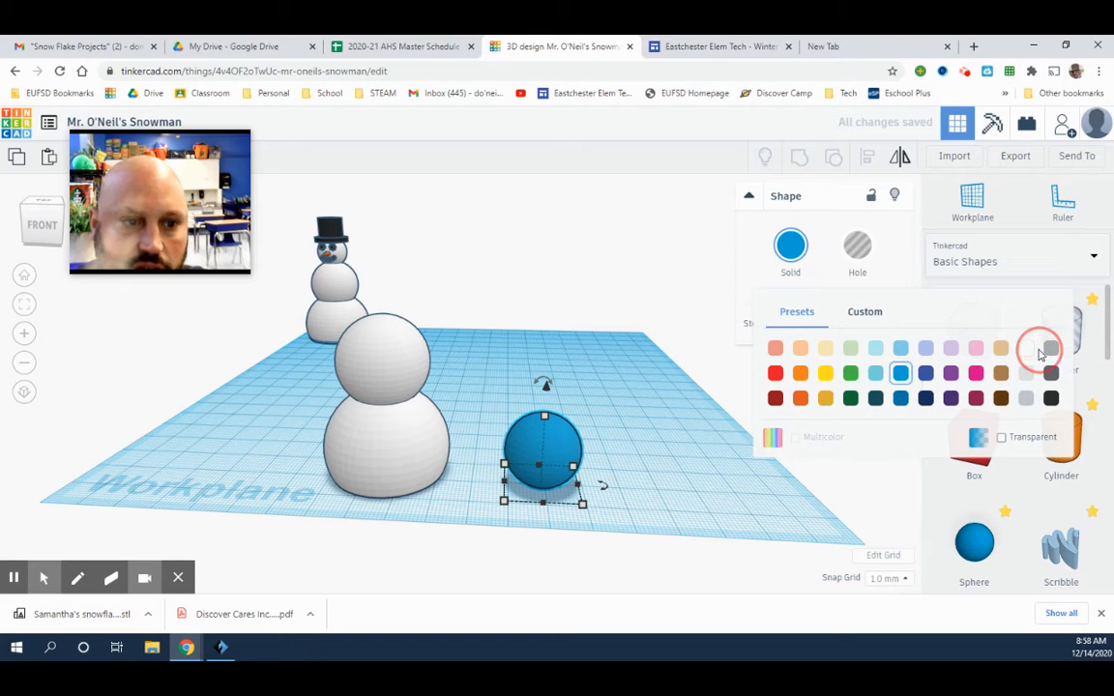
pyautogui.click(855, 245)
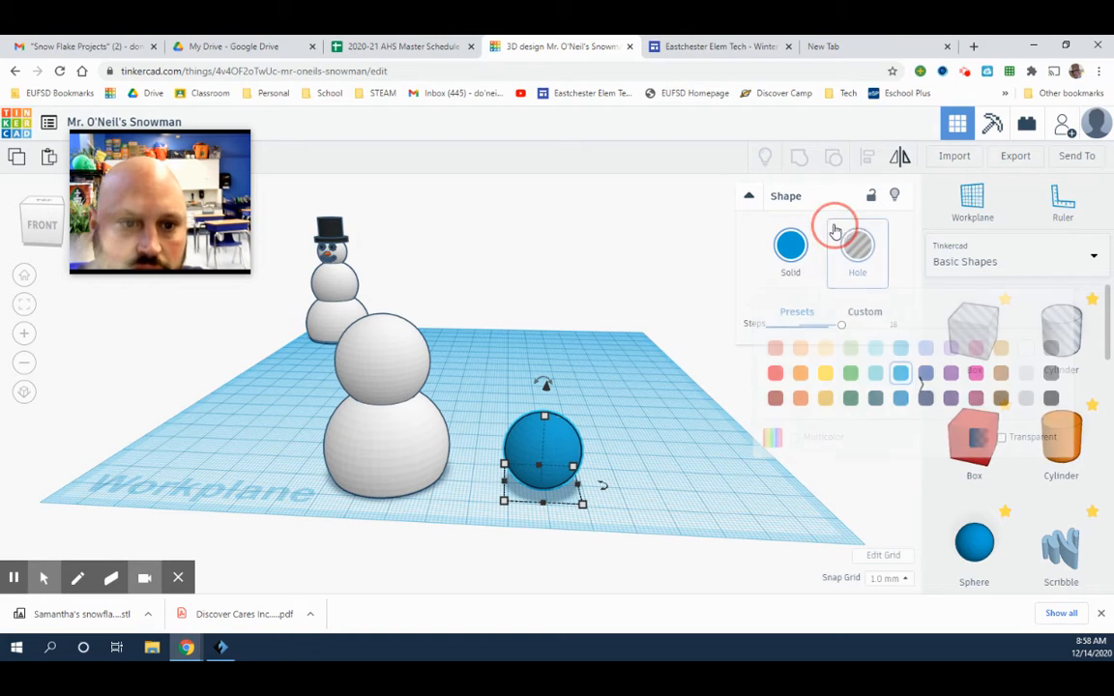
pyautogui.moveTo(841, 329); pyautogui.dragTo(858, 325)
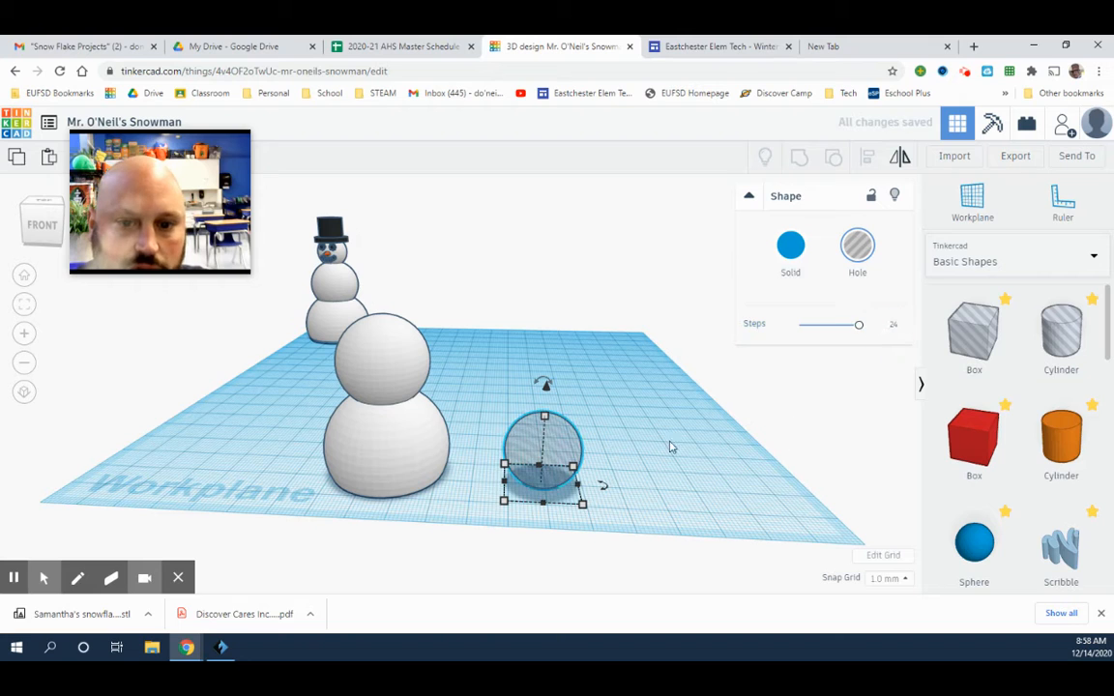
pyautogui.click(791, 251)
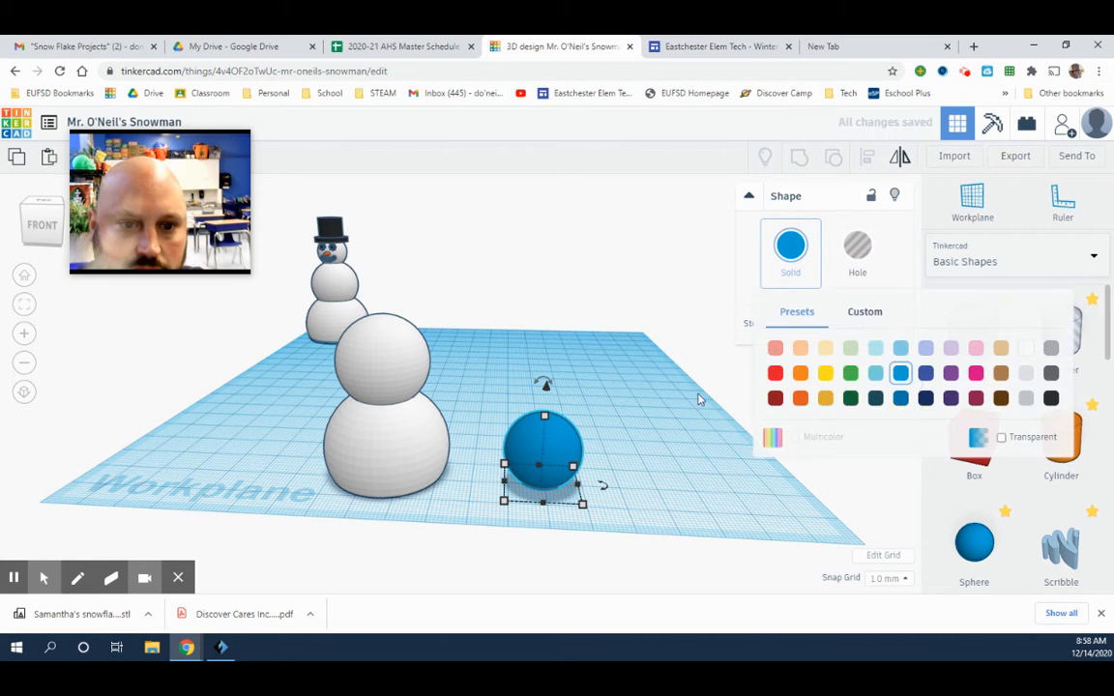
pyautogui.click(1033, 356)
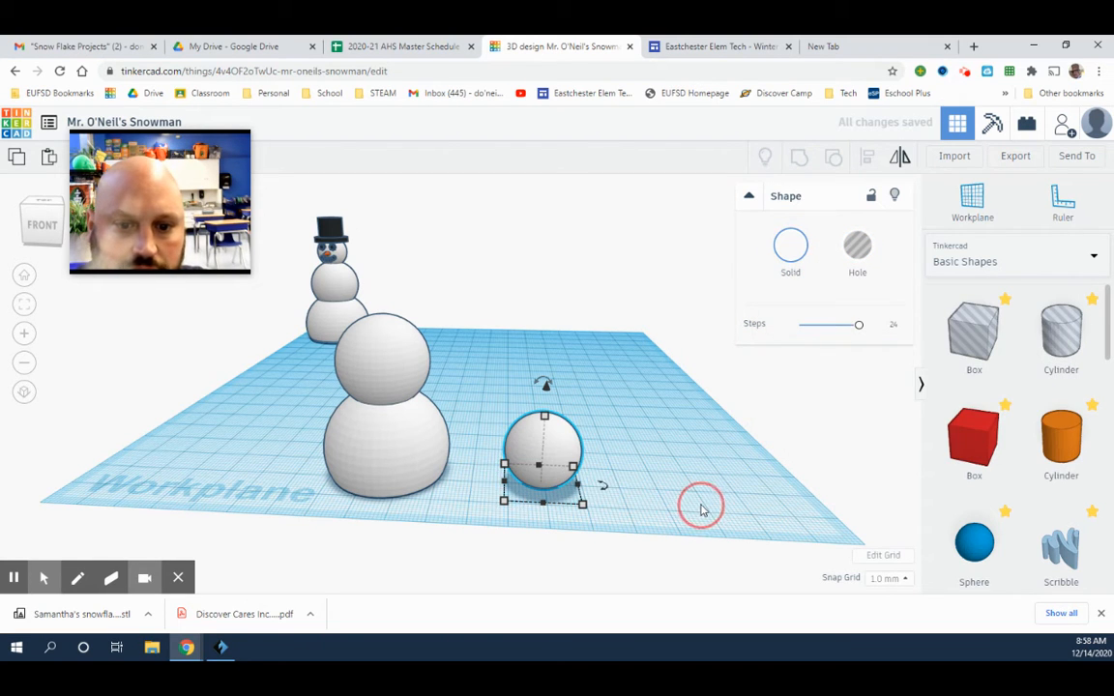
# Resize the third sphere to 15 mm in width, depth and height
pyautogui.click(701, 505)
pyautogui.moveTo(701, 506); pyautogui.dragTo(709, 494, button='right')
pyautogui.click(523, 411)
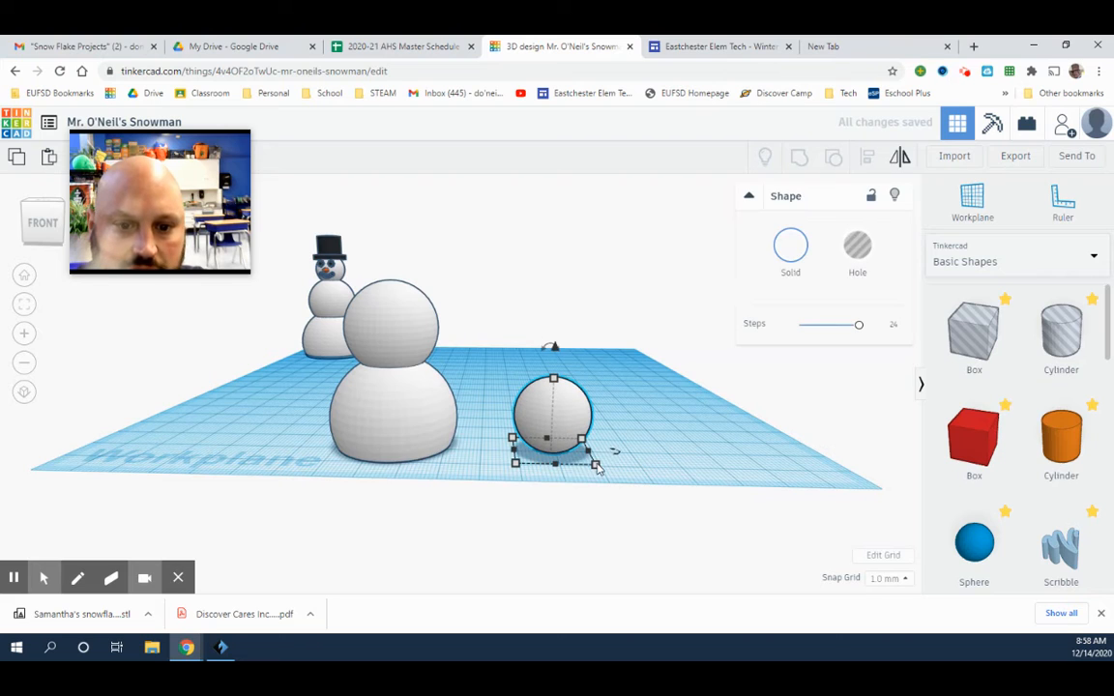
pyautogui.moveTo(596, 467)
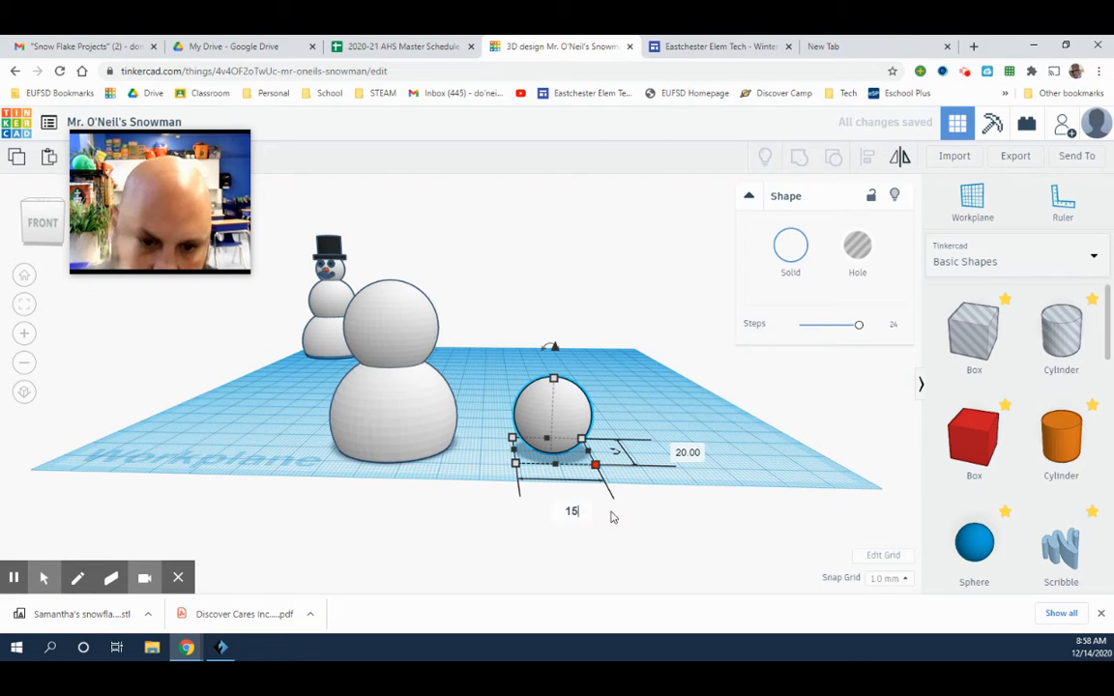
pyautogui.write('15')
pyautogui.press('Tab')
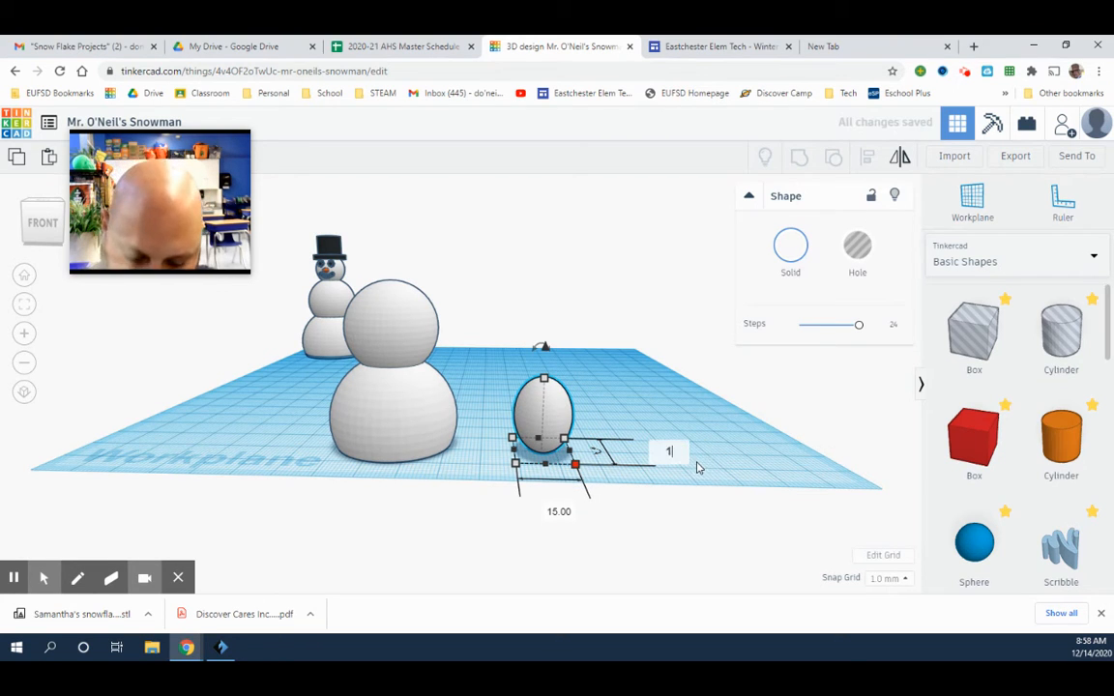
pyautogui.write('15')
pyautogui.press('Tab')
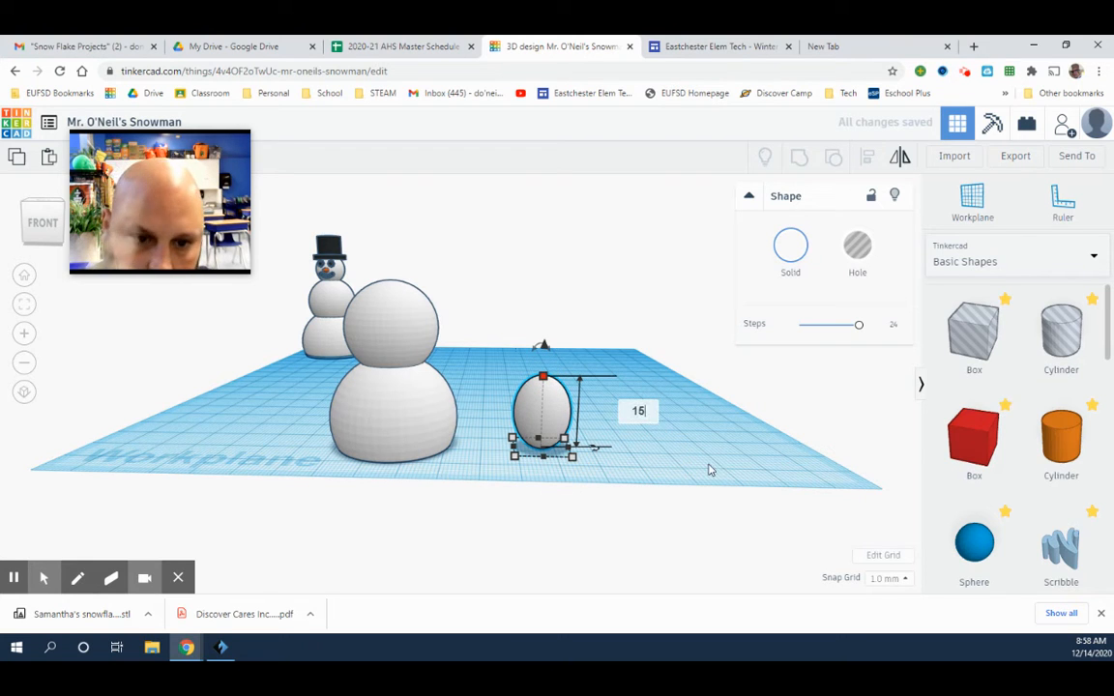
pyautogui.press('Return')
pyautogui.moveTo(684, 464); pyautogui.dragTo(698, 468, button='right')
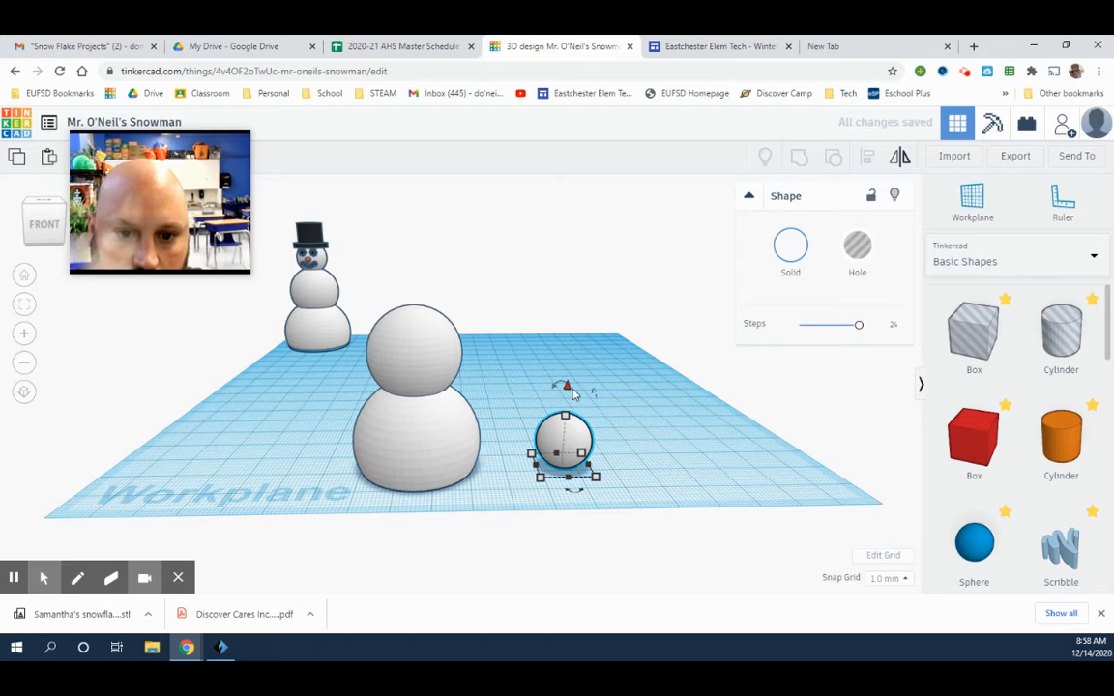
# Raise the small head sphere and move it on top of the two-sphere body
pyautogui.moveTo(572, 393); pyautogui.dragTo(578, 230)
pyautogui.click(552, 385)
pyautogui.moveTo(543, 290); pyautogui.dragTo(386, 288)
# Centre the head sphere over the body on both horizontal axes and group them into one snowman
pyautogui.moveTo(355, 377); pyautogui.dragTo(407, 391, button='right')
pyautogui.moveTo(460, 296); pyautogui.dragTo(561, 484)
pyautogui.click(870, 162)
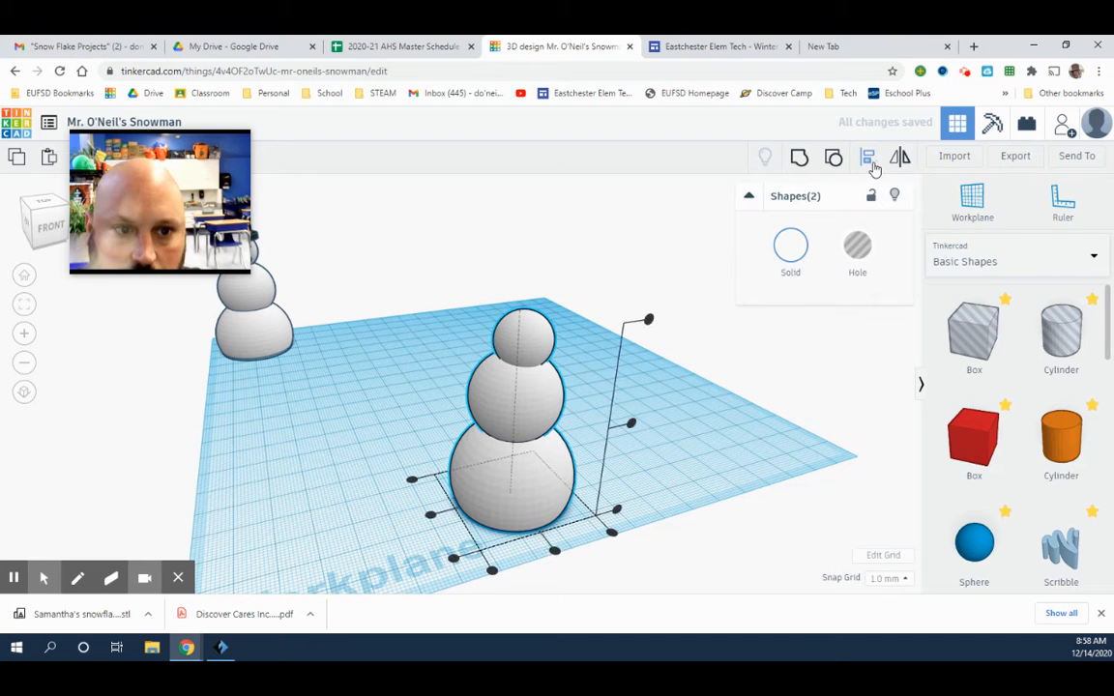
pyautogui.click(557, 552)
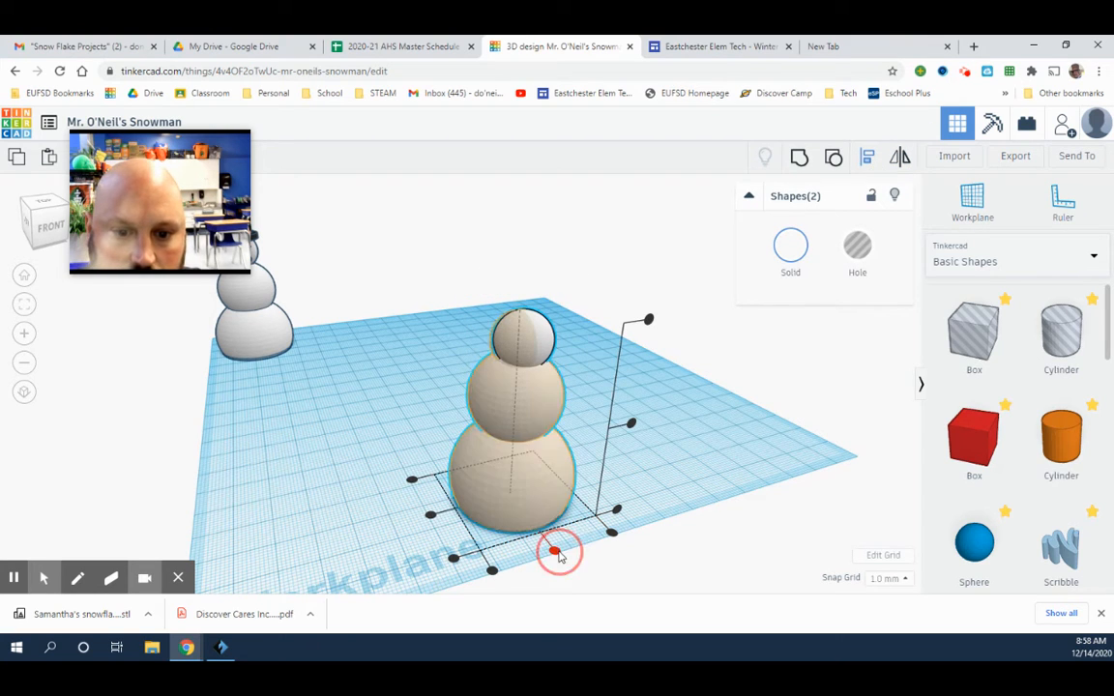
pyautogui.click(431, 516)
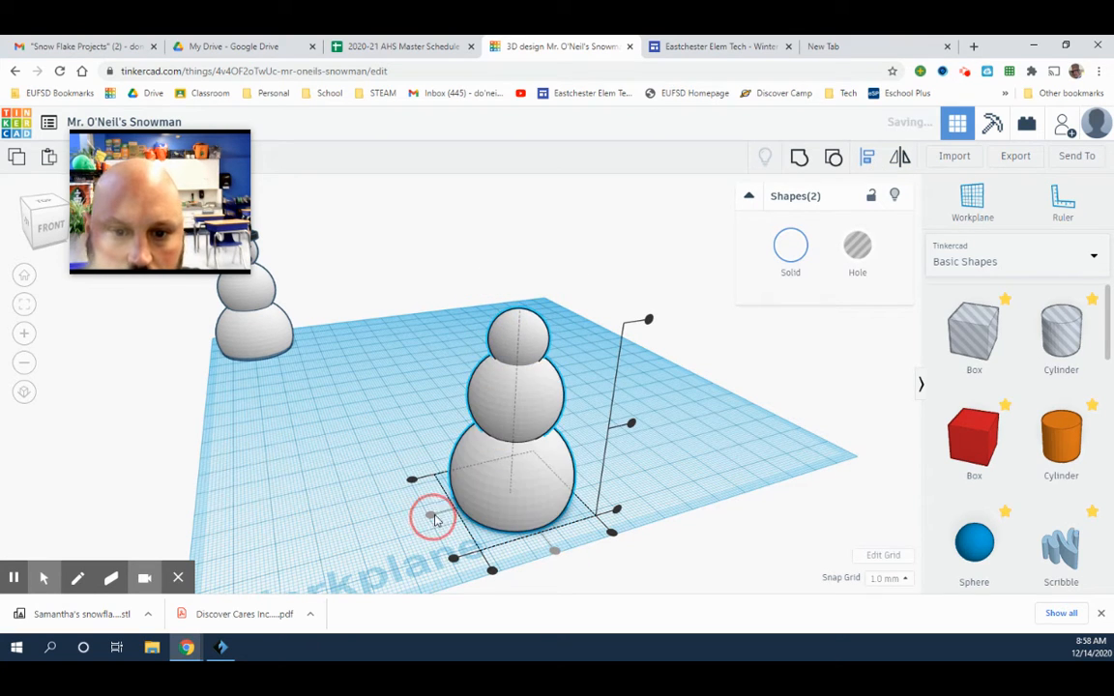
pyautogui.click(798, 157)
pyautogui.click(635, 430)
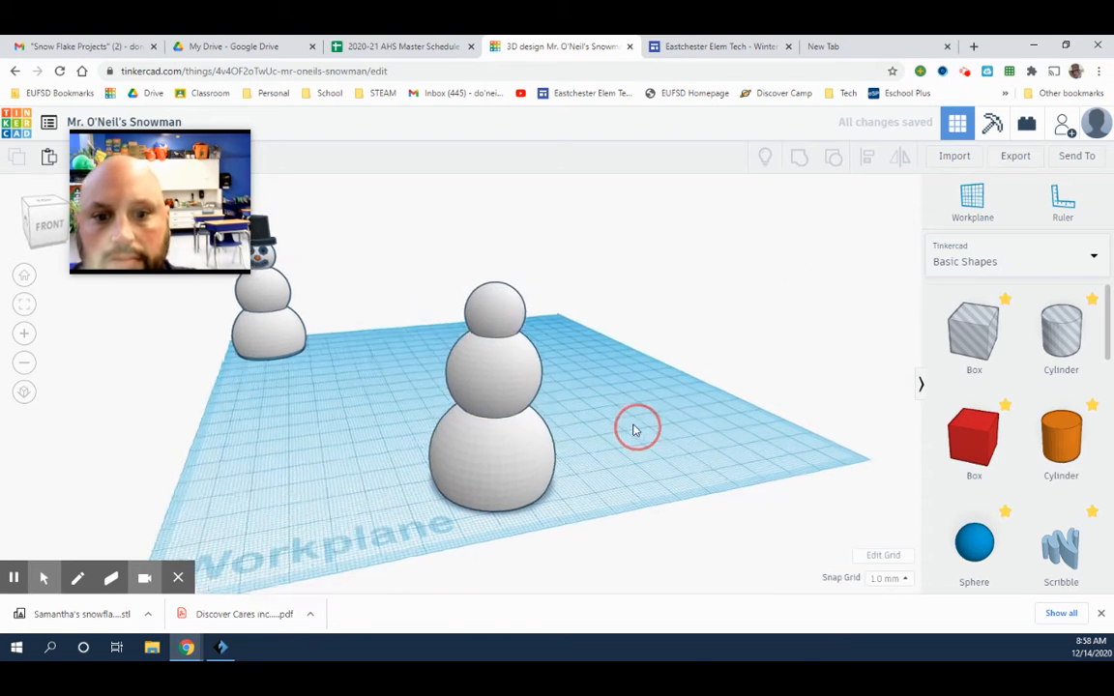
# Move the grouped snowman about 17 mm sideways and 16 mm along the workplane's depth
pyautogui.moveTo(633, 426); pyautogui.dragTo(586, 416, button='right')
pyautogui.moveTo(434, 352); pyautogui.dragTo(375, 346)
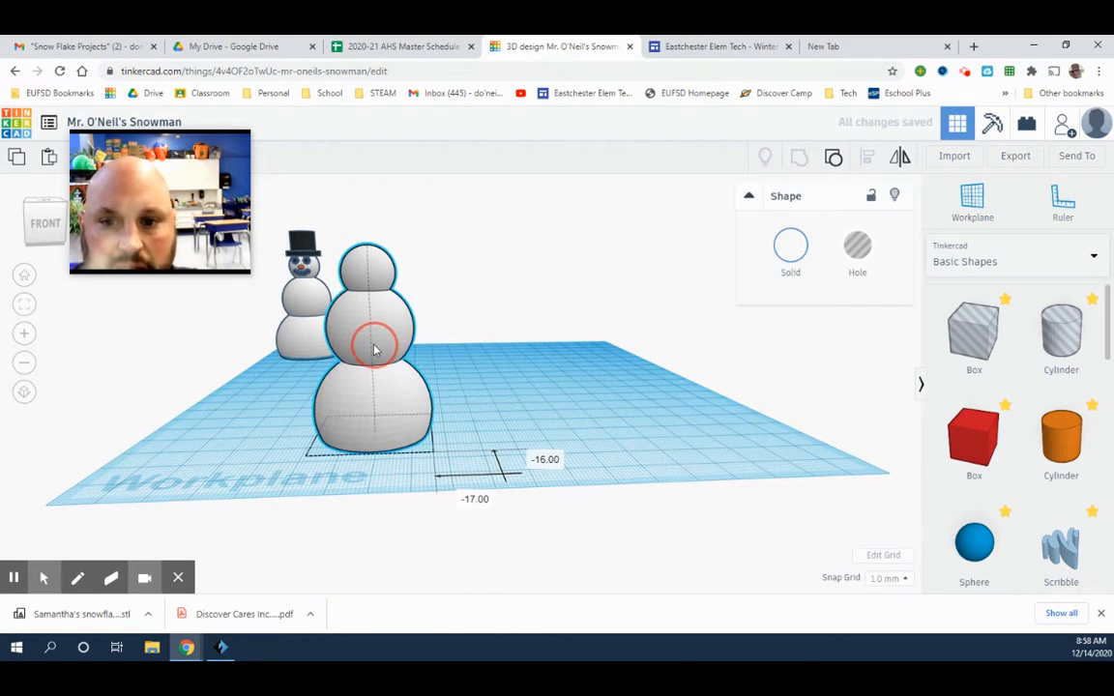
pyautogui.click(704, 428)
# Place a diamond from the basic shapes on the workplane beside the snowman
pyautogui.scroll(-1, 1061, 464)
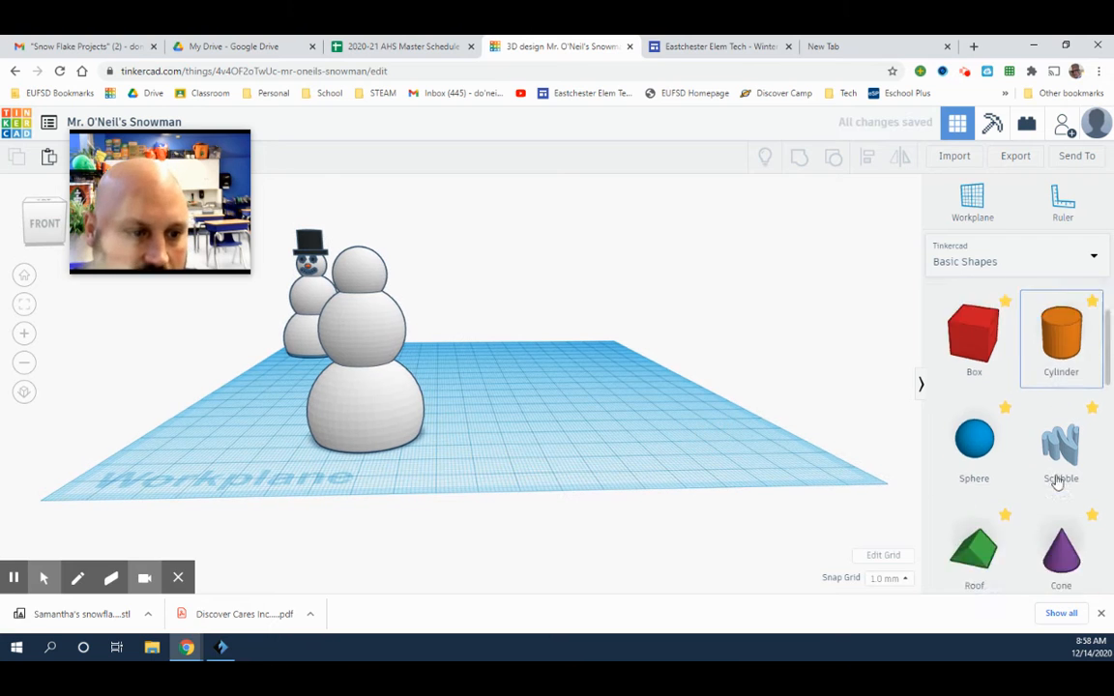
pyautogui.scroll(-5, 1059, 483)
pyautogui.scroll(-1, 1062, 483)
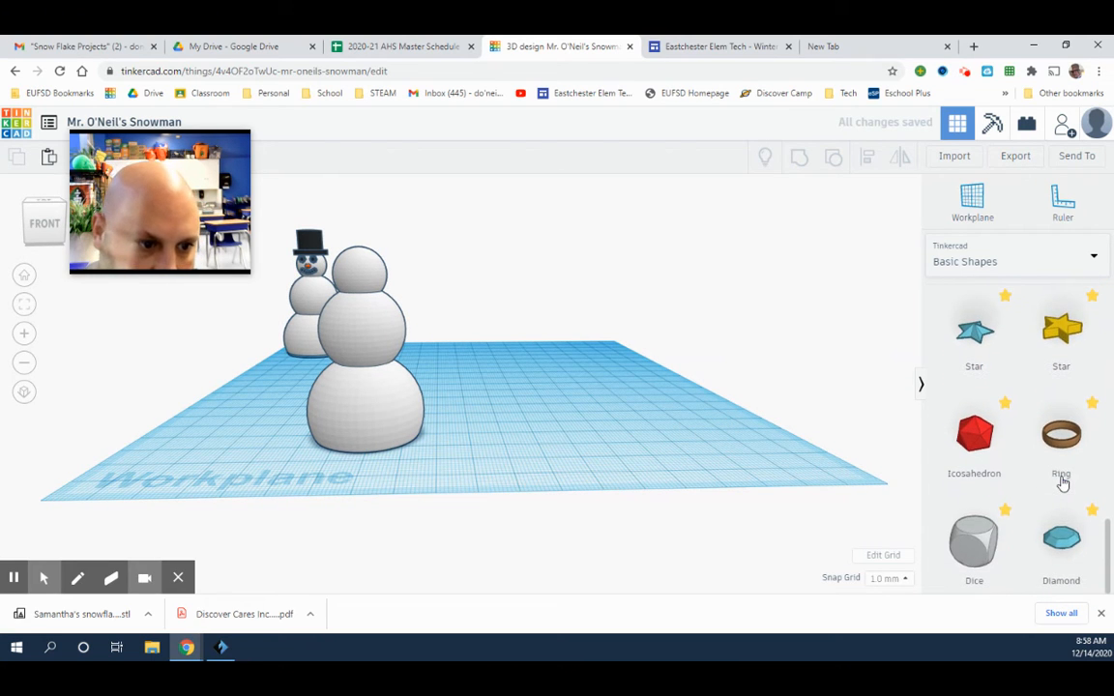
pyautogui.moveTo(1062, 535); pyautogui.dragTo(554, 448)
pyautogui.scroll(3, 679, 490)
pyautogui.scroll(3, 683, 491)
pyautogui.moveTo(745, 489); pyautogui.dragTo(723, 485, button='right')
pyautogui.scroll(-3, 723, 485)
# Rotate the diamond about 91° so that it stands upright and colour it black
pyautogui.moveTo(449, 371); pyautogui.dragTo(429, 450)
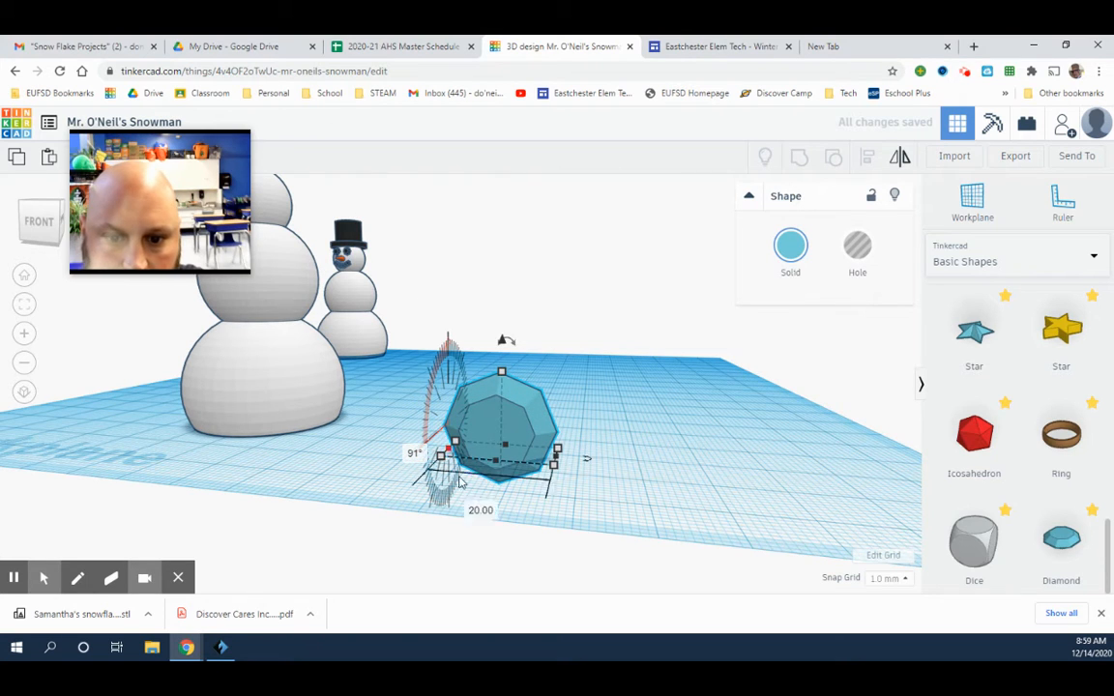
pyautogui.click(501, 500)
pyautogui.moveTo(500, 499); pyautogui.dragTo(471, 478, button='right')
pyautogui.click(515, 454)
pyautogui.click(786, 259)
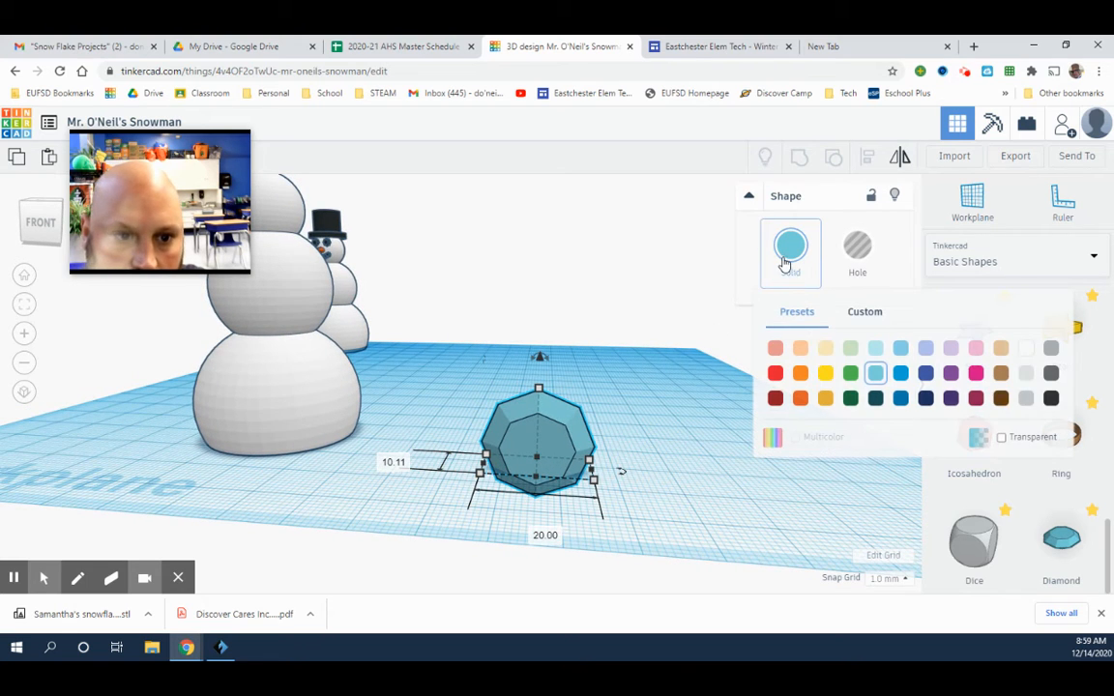
pyautogui.click(1053, 401)
# Resize the black diamond to 3 mm in width, depth and height
pyautogui.moveTo(735, 467); pyautogui.dragTo(737, 490, button='right')
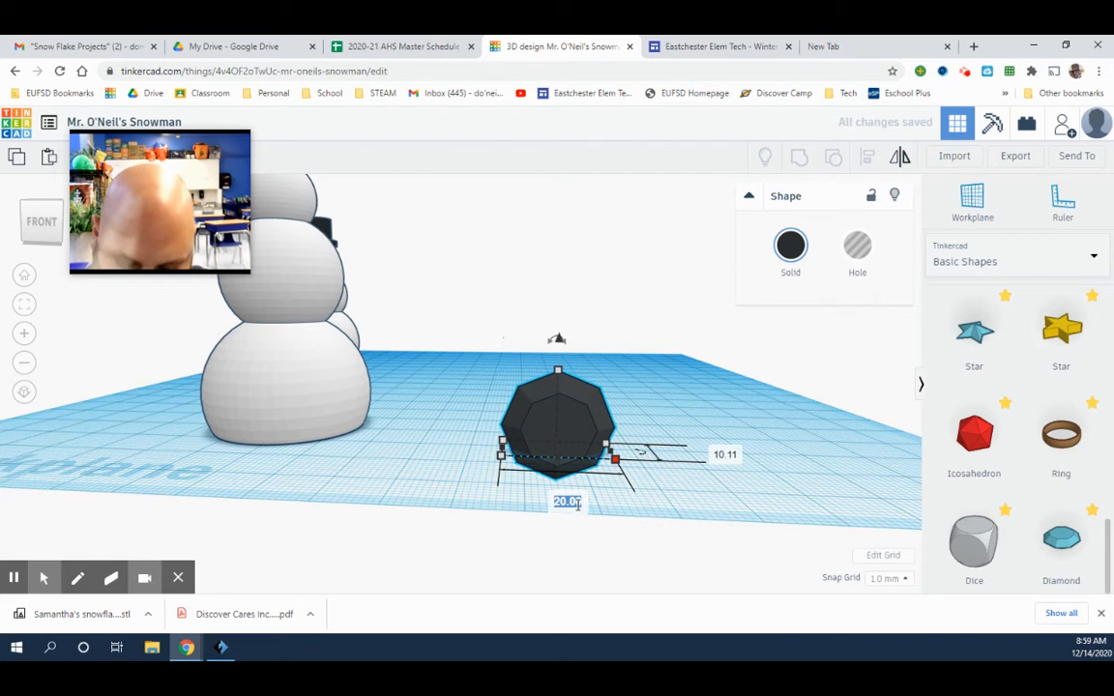
pyautogui.click(725, 456)
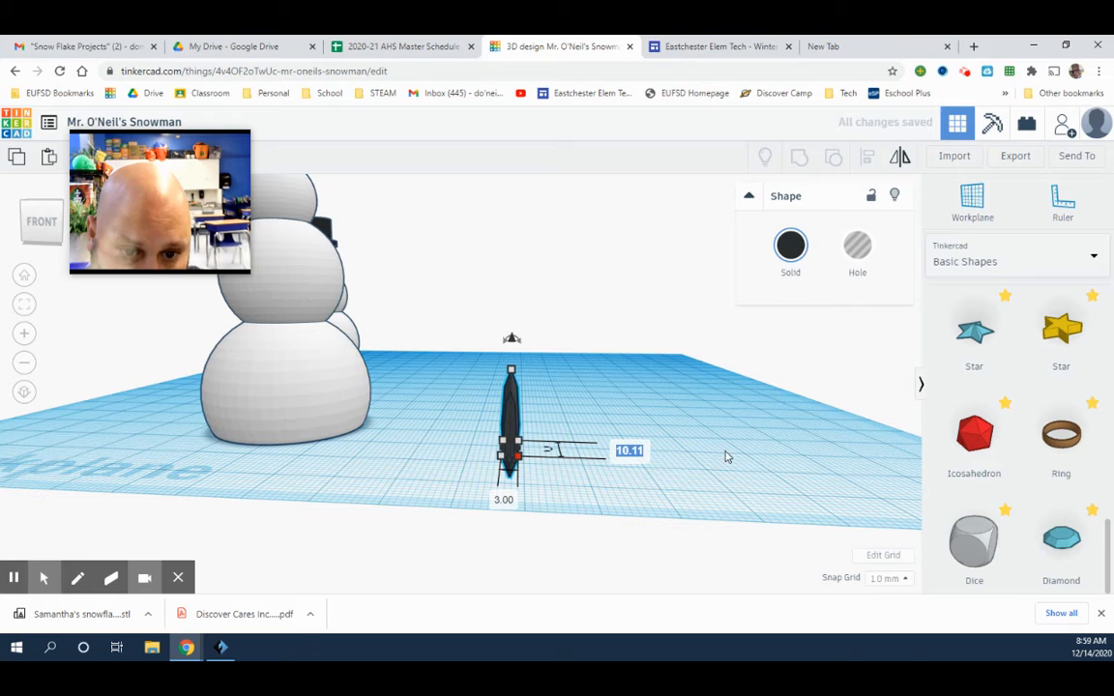
pyautogui.click(642, 494)
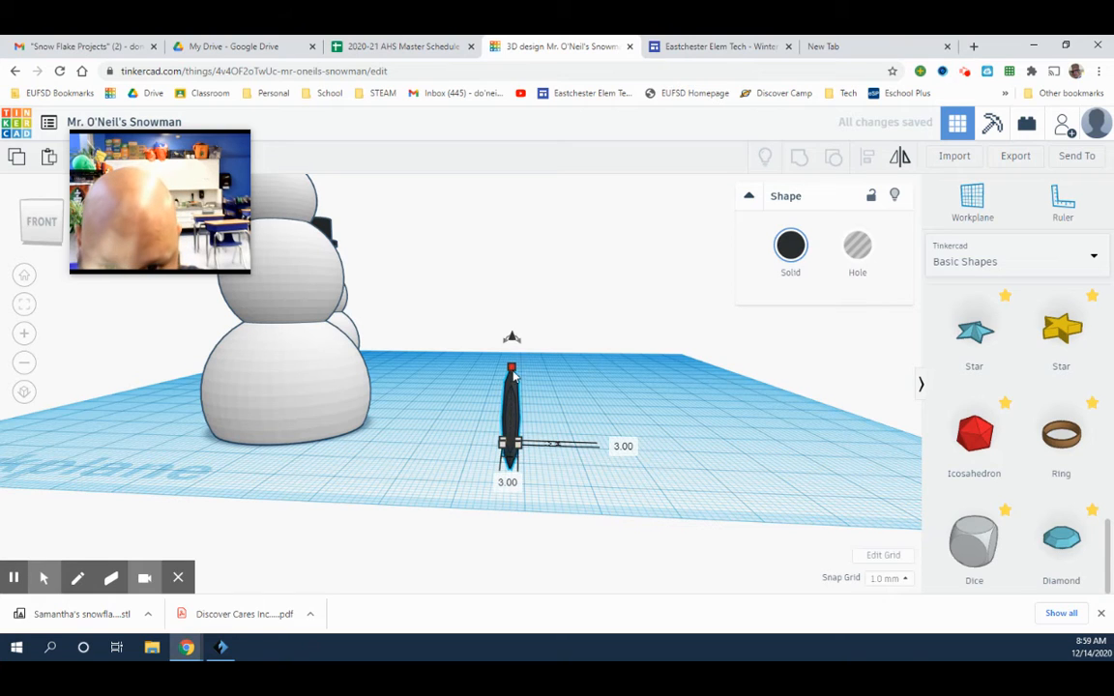
pyautogui.moveTo(511, 368)
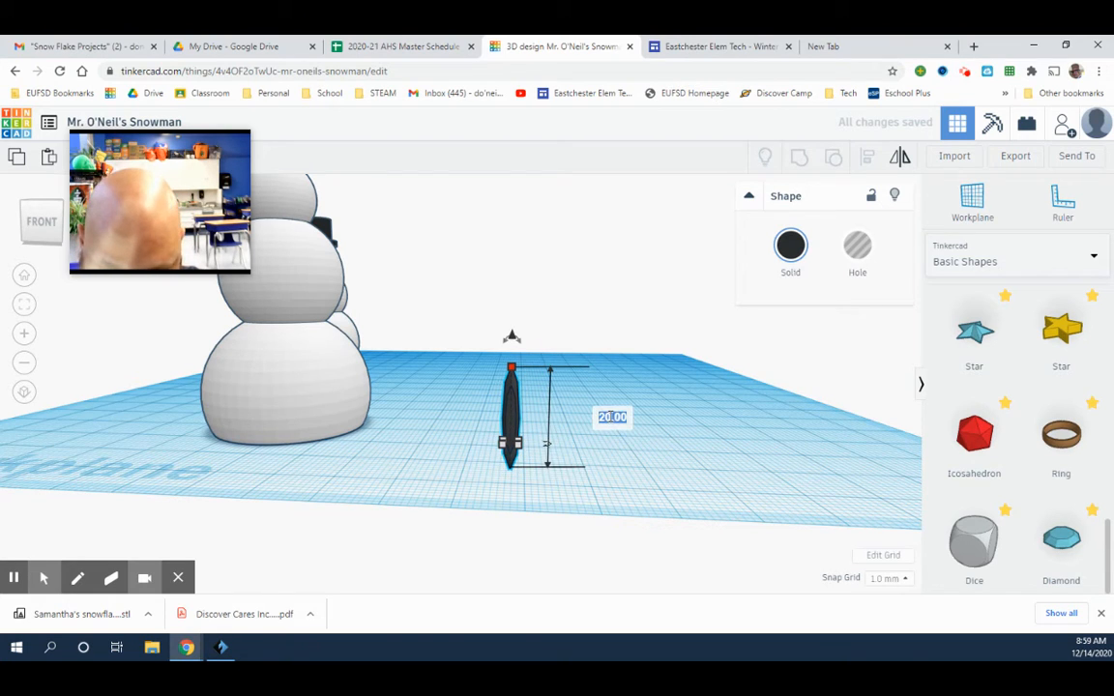
pyautogui.write('3')
pyautogui.click(639, 462)
pyautogui.scroll(3, 571, 480)
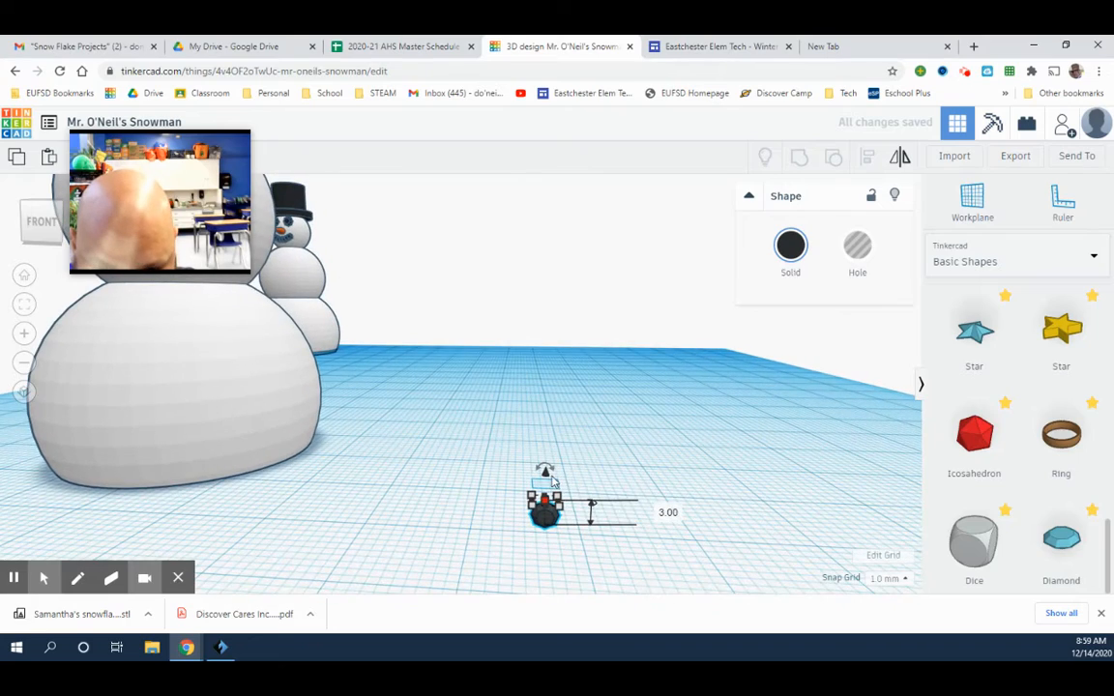
# Raise the small black diamond slightly above the workplane
pyautogui.moveTo(547, 473); pyautogui.dragTo(560, 438)
pyautogui.click(593, 530)
pyautogui.moveTo(595, 530); pyautogui.dragTo(575, 483, button='right')
pyautogui.click(568, 458)
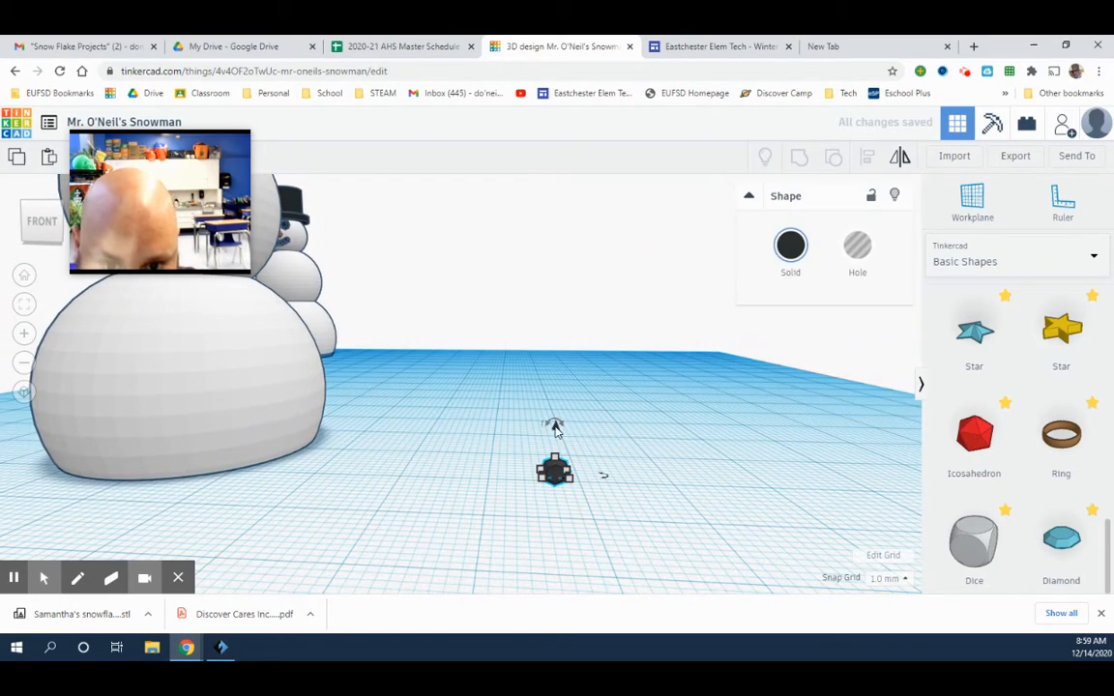
pyautogui.moveTo(554, 429); pyautogui.dragTo(557, 405)
# Duplicate the small diamond and move the copy sideways, away from the snowman, as a spare
pyautogui.hotkey('ctrl', 'd')
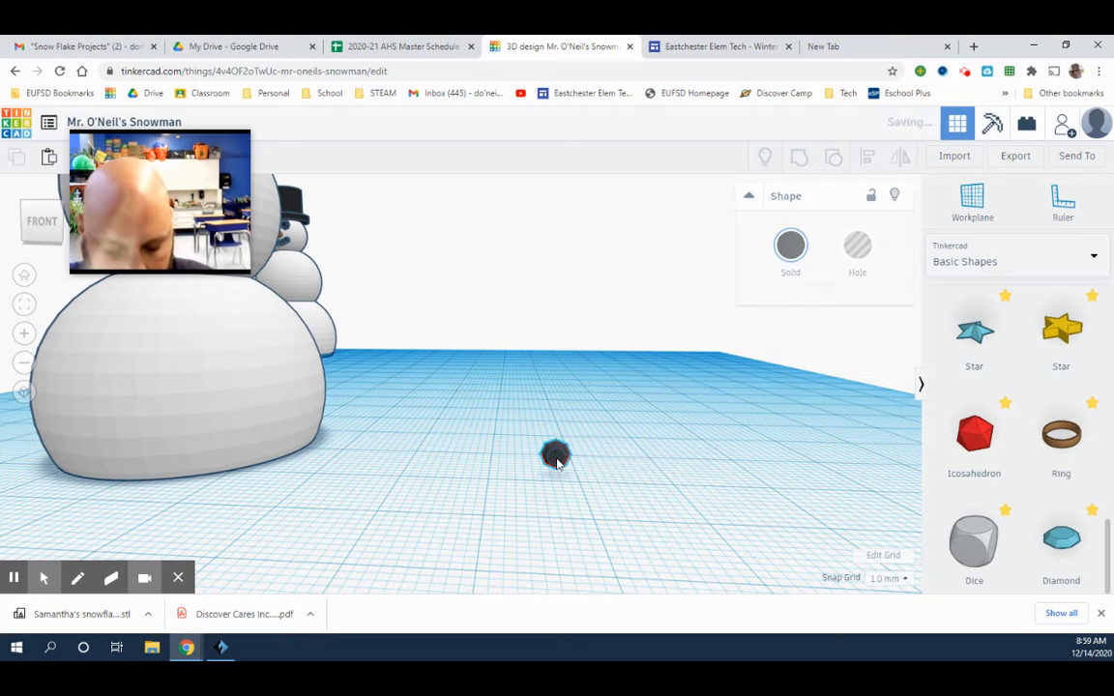
pyautogui.press('Right')
pyautogui.press('Right')
pyautogui.press('Right')
pyautogui.press('Right')
pyautogui.press('Right')
pyautogui.press('Right')
pyautogui.press('Right')
pyautogui.press('Right')
pyautogui.press('Right')
pyautogui.press('Right')
pyautogui.press('Right')
pyautogui.press('Right')
pyautogui.press('Right')
pyautogui.press('Right')
pyautogui.press('Right')
pyautogui.press('Right')
pyautogui.press('Right')
pyautogui.press('Right')
pyautogui.press('Right')
pyautogui.press('Right')
pyautogui.press('Right')
pyautogui.press('Right')
pyautogui.press('Right')
pyautogui.press('Right')
pyautogui.press('Right')
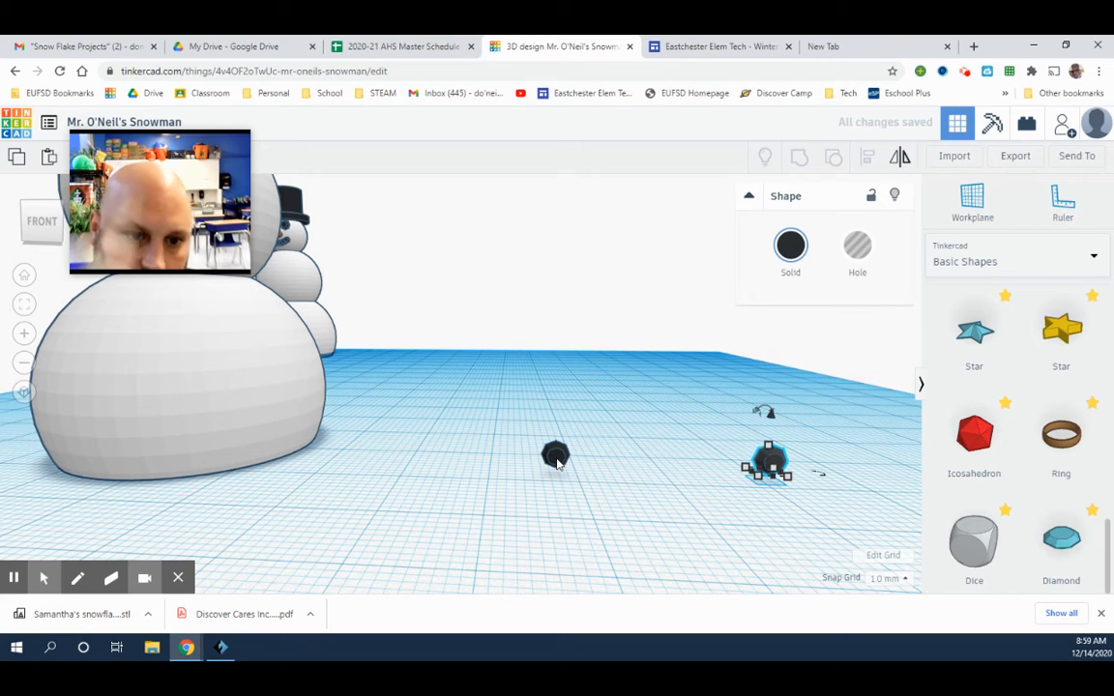
pyautogui.click(326, 522)
# Move the original diamond next to the snowman and raise it about 49 mm to the height of the head
pyautogui.moveTo(441, 541); pyautogui.dragTo(473, 547, button='right')
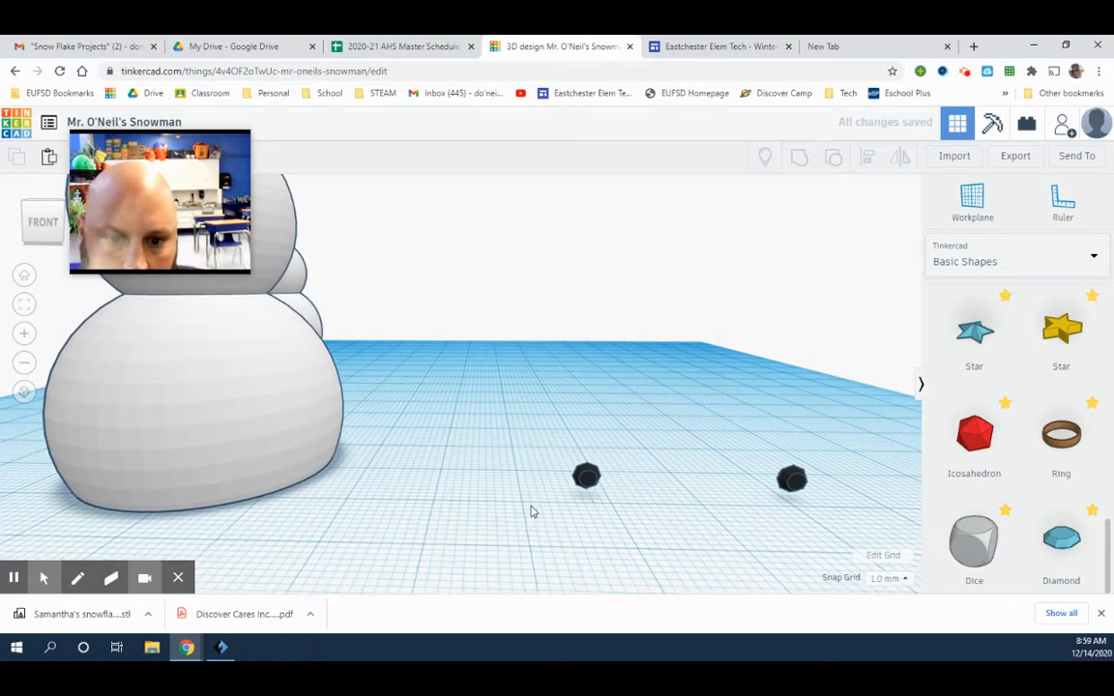
pyautogui.moveTo(592, 483); pyautogui.dragTo(307, 483)
pyautogui.scroll(-6, 386, 552)
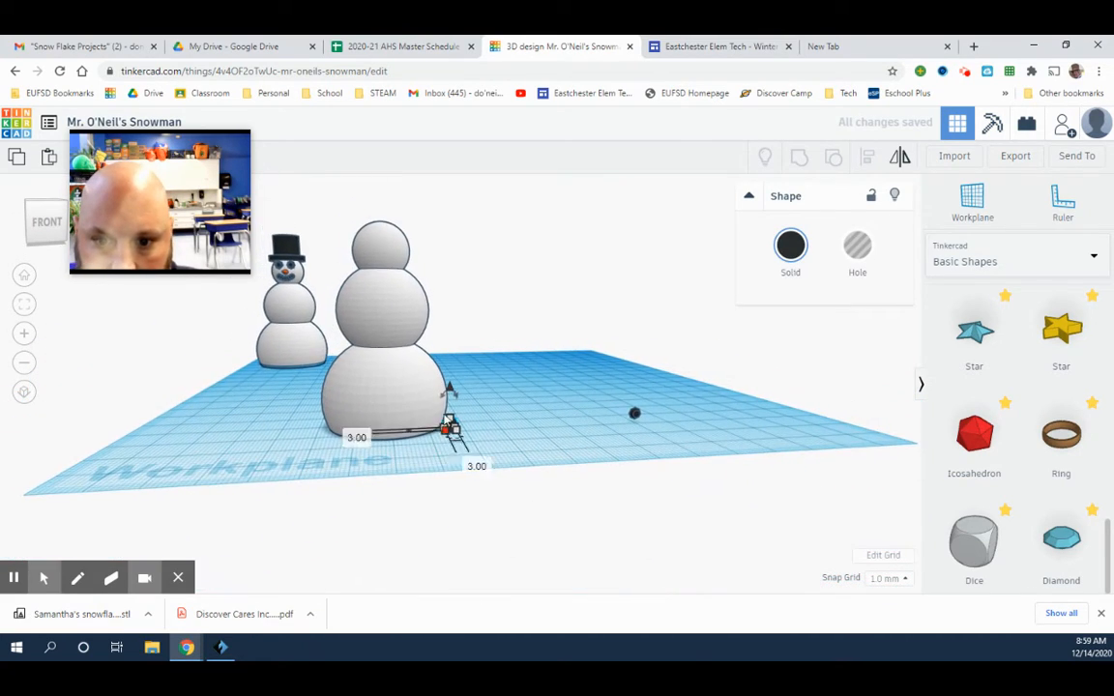
pyautogui.moveTo(447, 392); pyautogui.dragTo(434, 203)
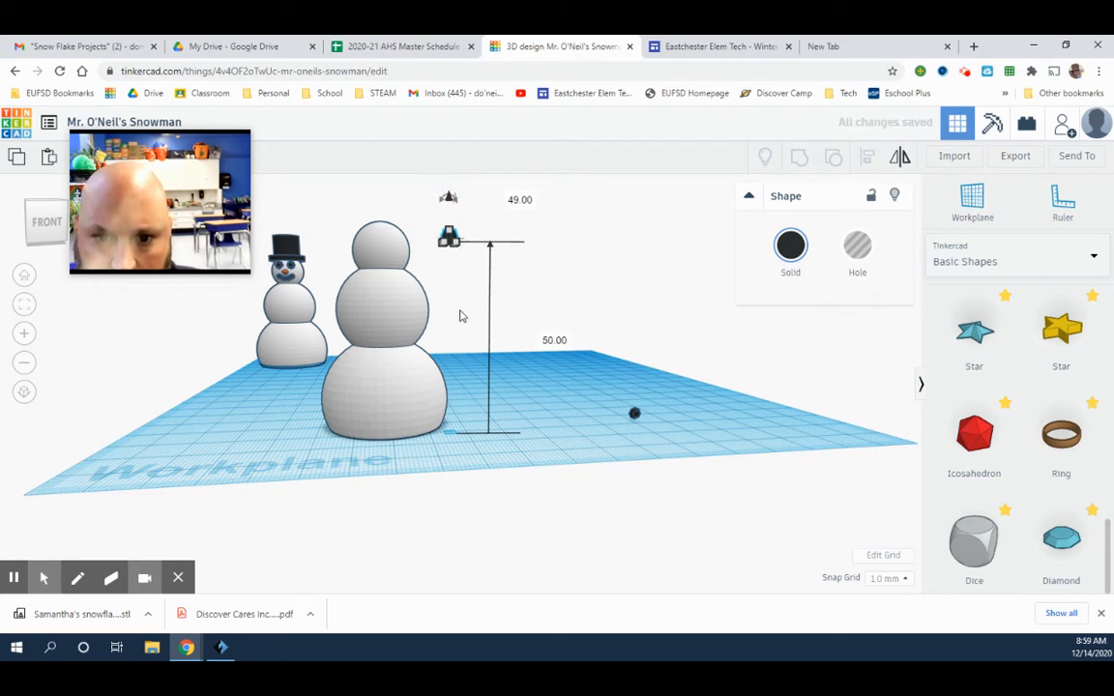
# Position the raised diamond on the front of the snowman's head as the first eye
pyautogui.moveTo(460, 316); pyautogui.dragTo(639, 398, button='right')
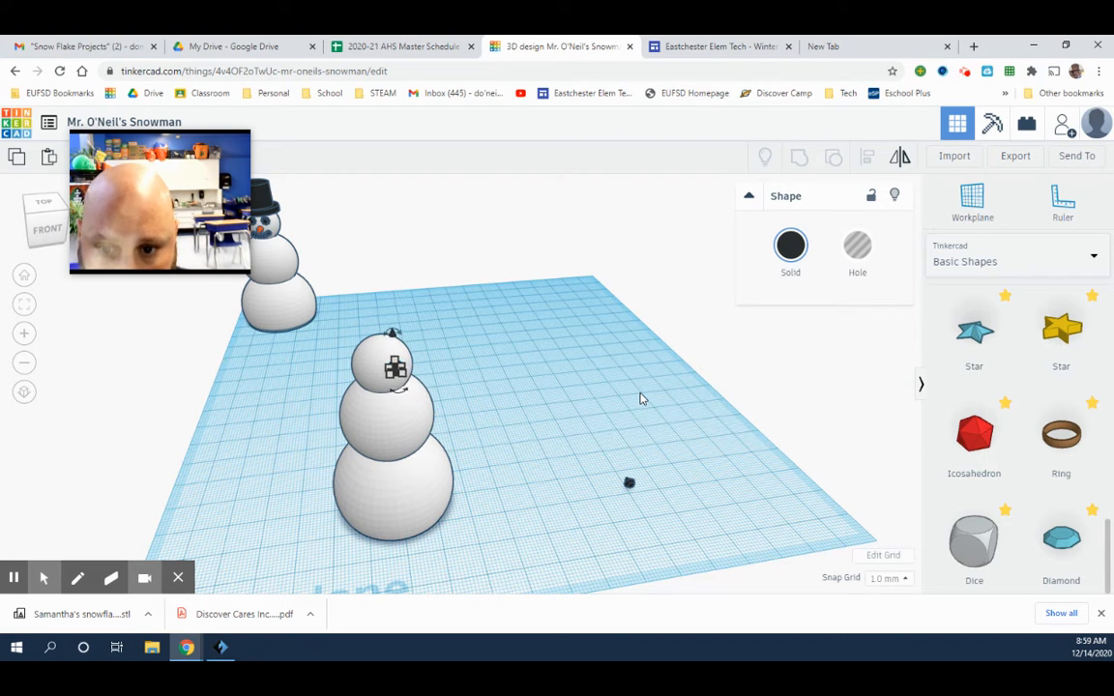
pyautogui.click(551, 400)
pyautogui.moveTo(549, 400); pyautogui.dragTo(560, 441, button='right')
pyautogui.click(426, 407)
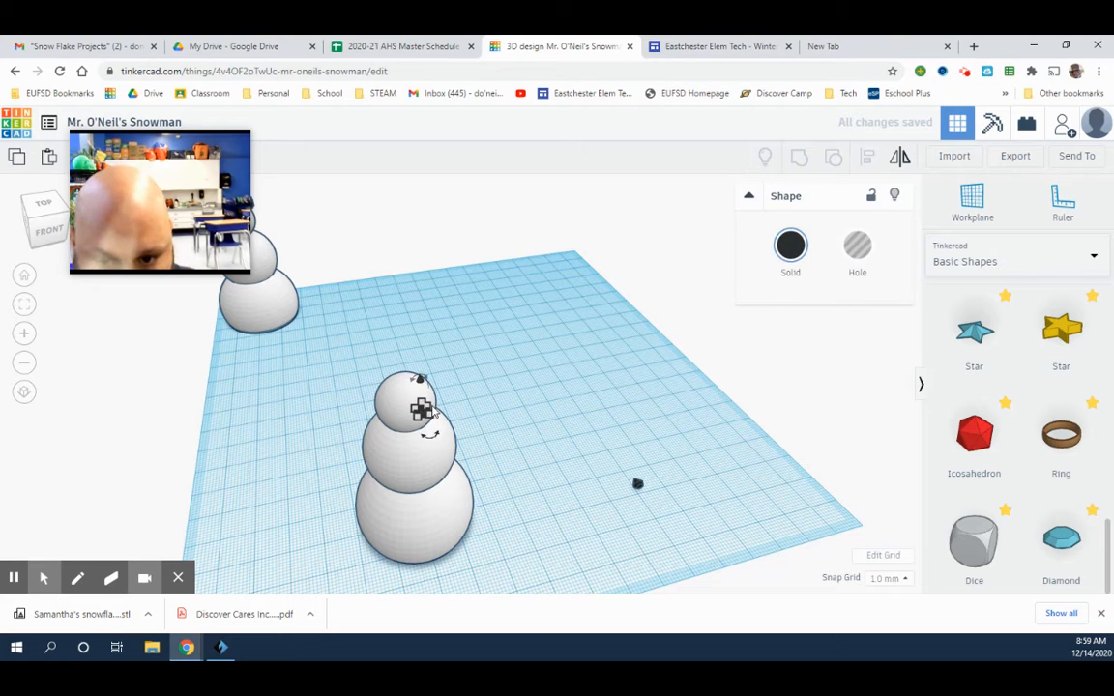
pyautogui.click(481, 399)
pyautogui.moveTo(495, 409); pyautogui.dragTo(413, 336, button='right')
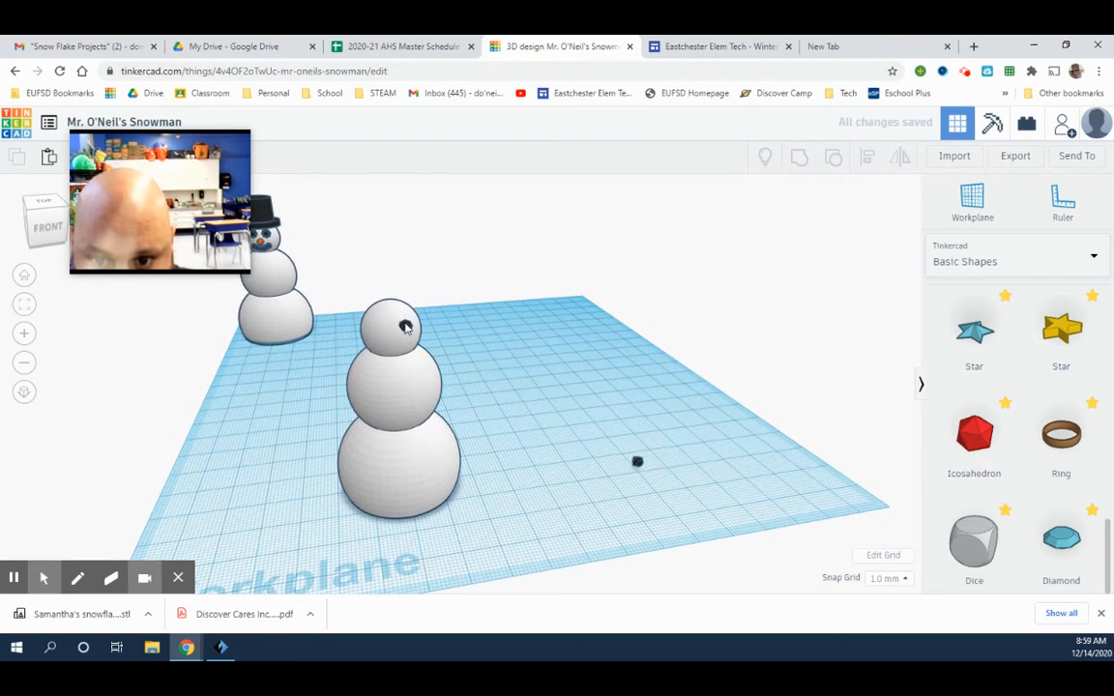
pyautogui.click(406, 326)
pyautogui.click(472, 344)
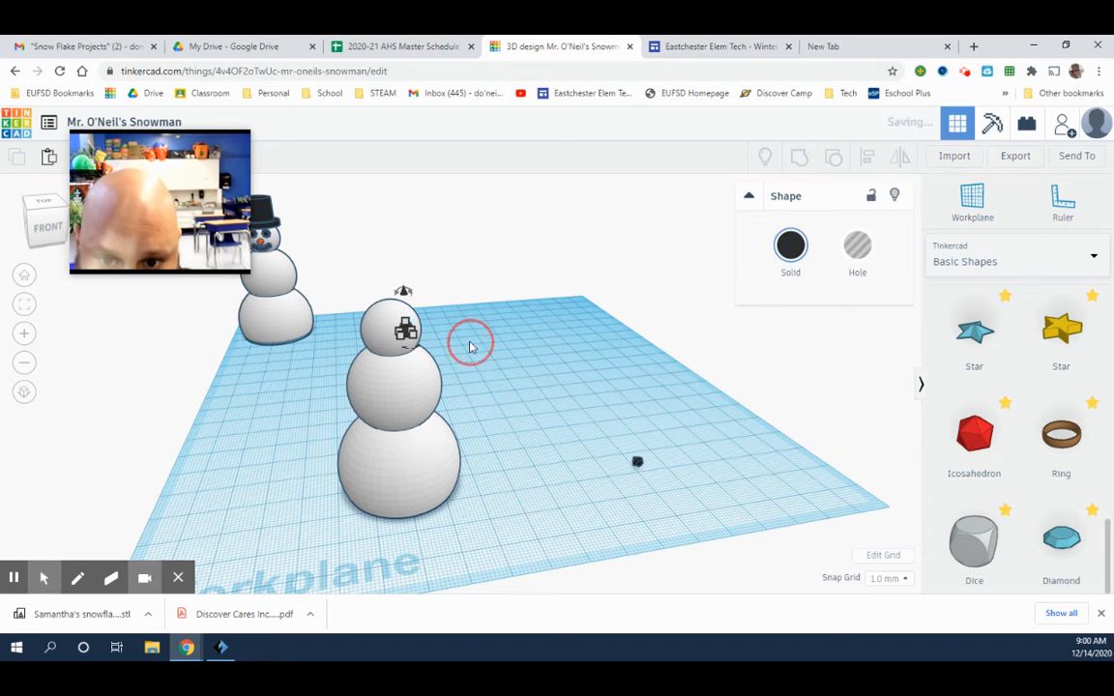
pyautogui.moveTo(472, 344); pyautogui.dragTo(434, 327, button='right')
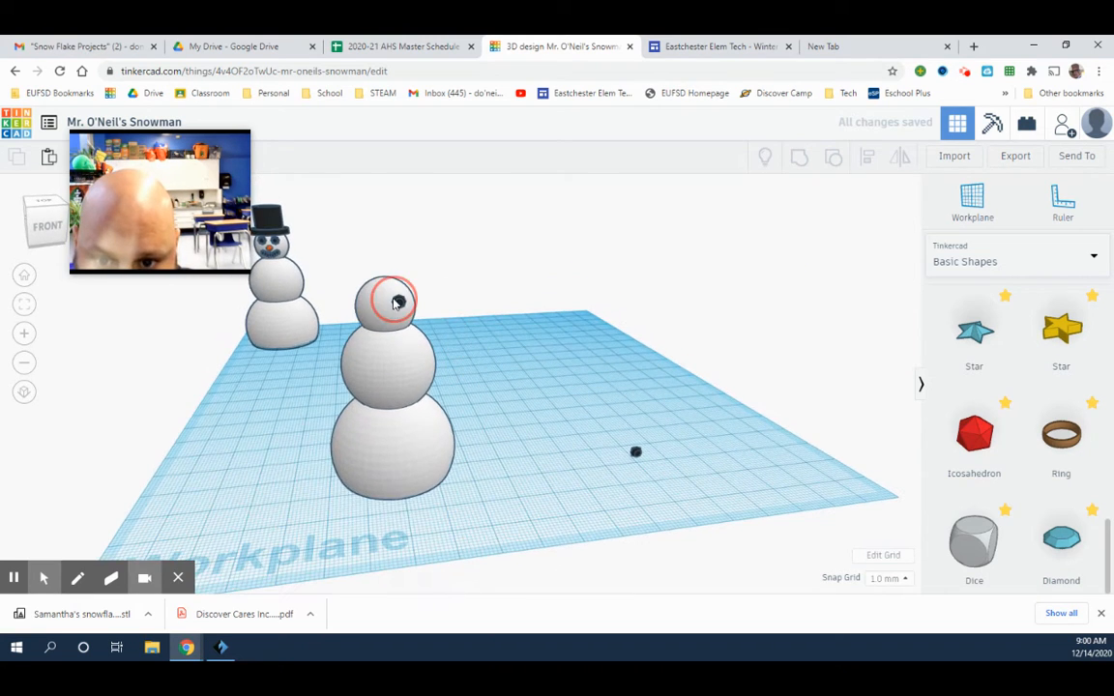
pyautogui.click(401, 309)
pyautogui.scroll(5, 407, 283)
pyautogui.click(333, 215)
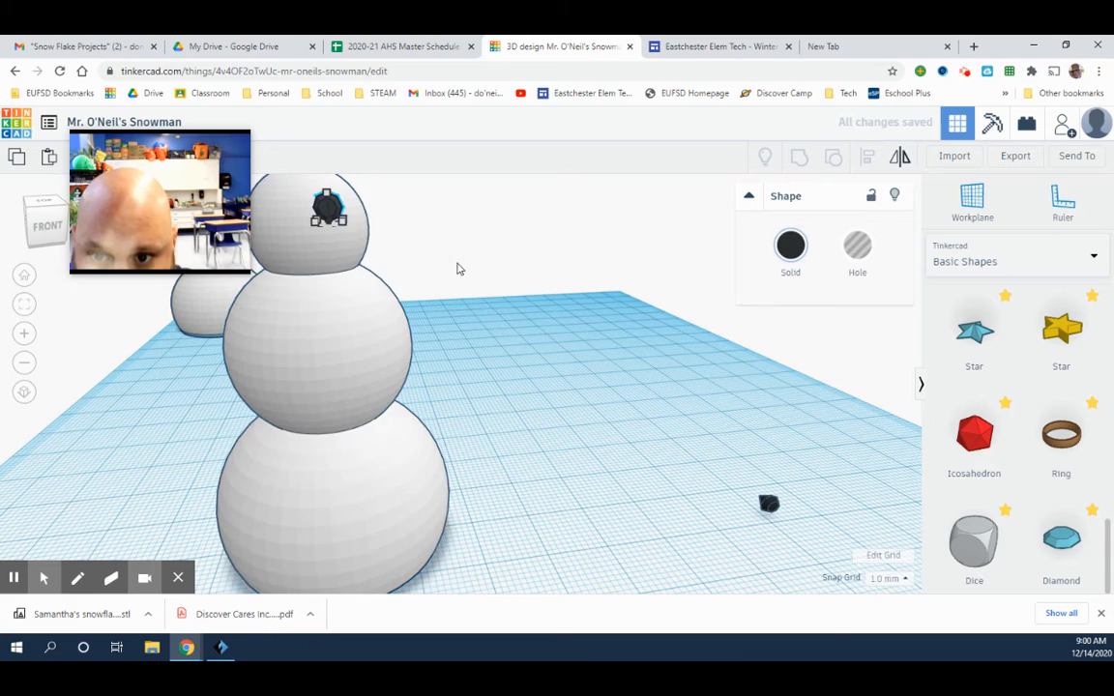
pyautogui.scroll(-2, 468, 273)
# Duplicate the eye diamond and shift the copy across the face to form the second eye
pyautogui.hotkey('ctrl', 'd')
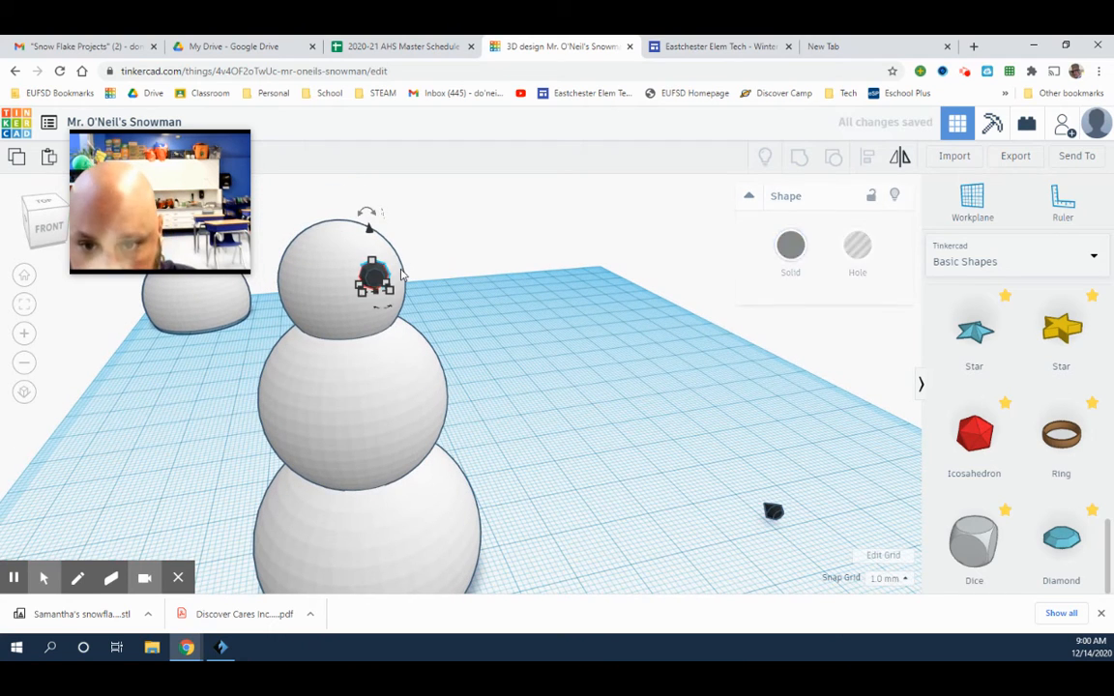
pyautogui.press('Left')
pyautogui.press('Left')
pyautogui.press('Left')
pyautogui.press('Left')
pyautogui.press('Left')
pyautogui.press('Left')
pyautogui.press('Left')
pyautogui.press('Left')
pyautogui.press('Left')
pyautogui.press('Left')
pyautogui.press('Left')
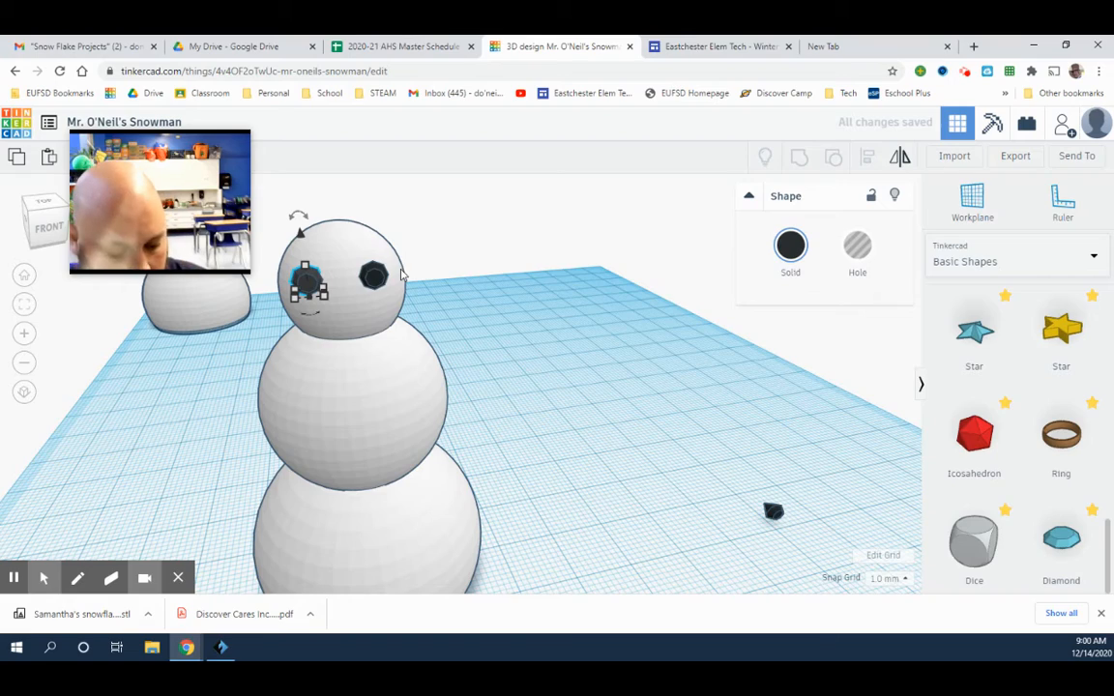
pyautogui.press('Right')
pyautogui.press('Right')
pyautogui.click(473, 330)
# Group both eyes with the snowman and turn on Multicolor so each part keeps its own colour
pyautogui.moveTo(643, 267); pyautogui.dragTo(470, 264, button='right')
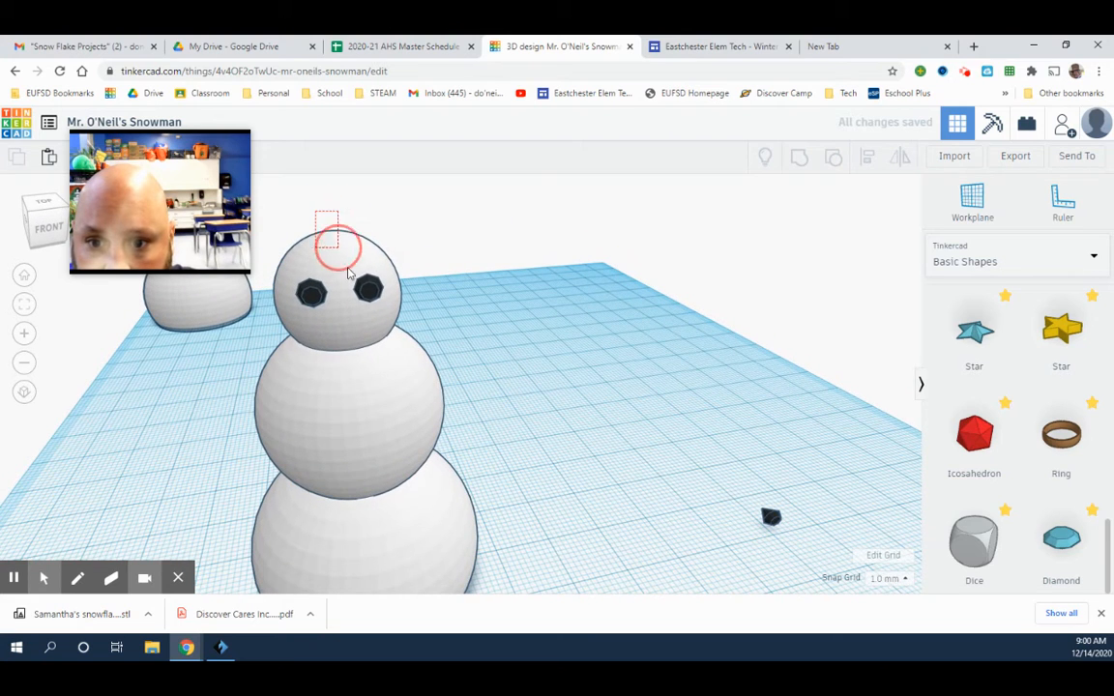
pyautogui.moveTo(350, 273); pyautogui.dragTo(388, 326)
pyautogui.click(801, 160)
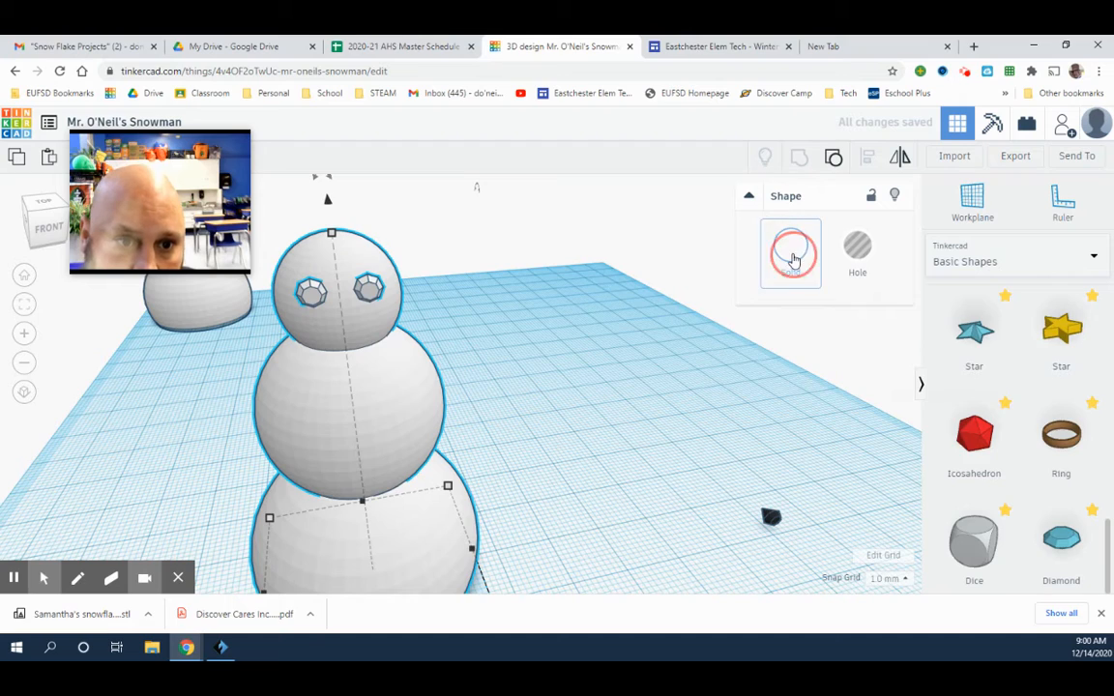
pyautogui.click(790, 246)
pyautogui.click(795, 439)
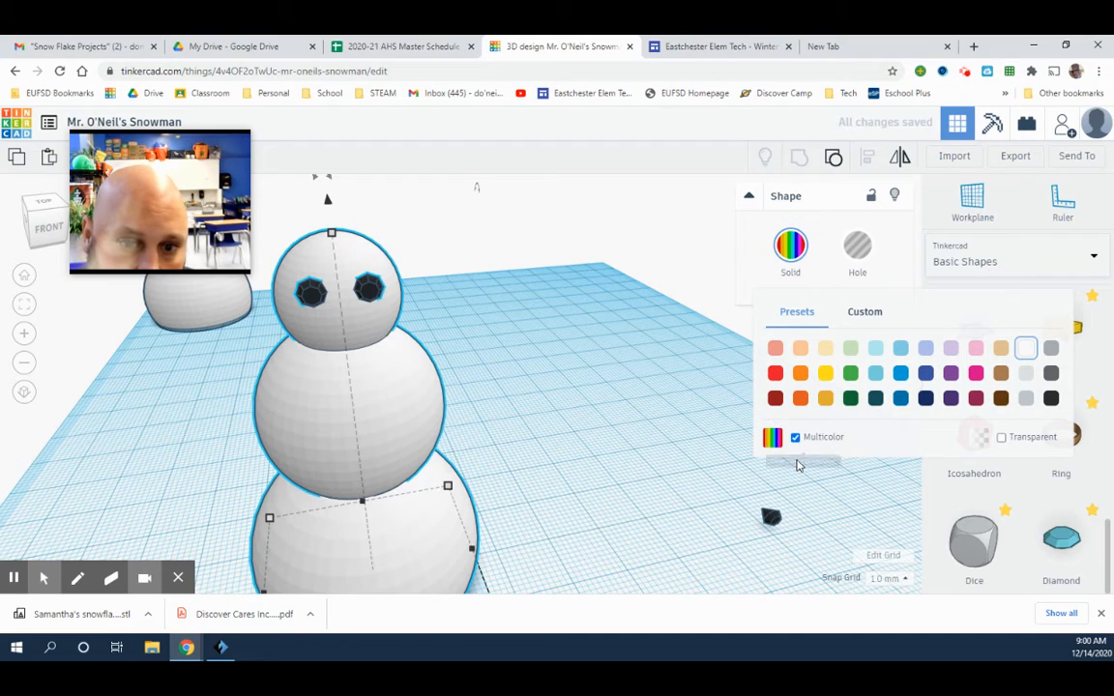
pyautogui.click(679, 443)
# Move the spare black diamond across the workplane, closer to the snowman
pyautogui.moveTo(841, 500); pyautogui.dragTo(821, 463, button='right')
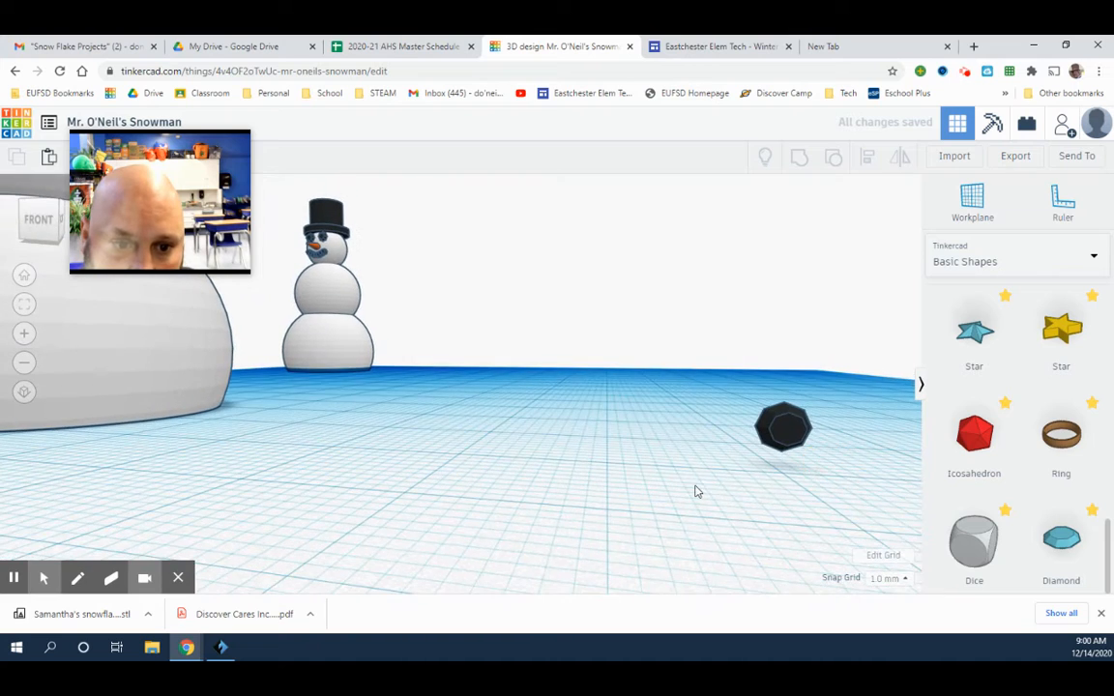
pyautogui.moveTo(696, 488); pyautogui.dragTo(716, 493, button='right')
pyautogui.moveTo(839, 473); pyautogui.dragTo(470, 482)
pyautogui.moveTo(590, 530)
pyautogui.mouseDown(button='right')
pyautogui.moveTo(611, 525)
pyautogui.moveTo(593, 508)
pyautogui.mouseUp(button='right')
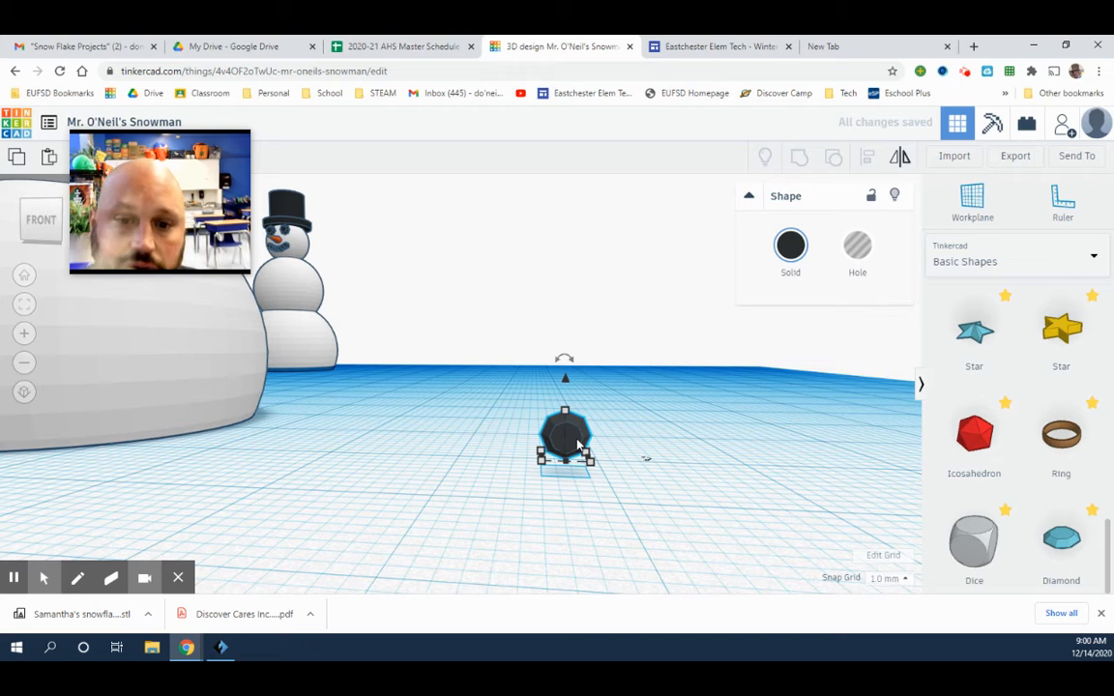
# Duplicate the spare diamond three times with a 2 mm sideways offset to form an overlapping row of four
pyautogui.hotkey('ctrl', 'd')
pyautogui.press('Right')
pyautogui.press('Right')
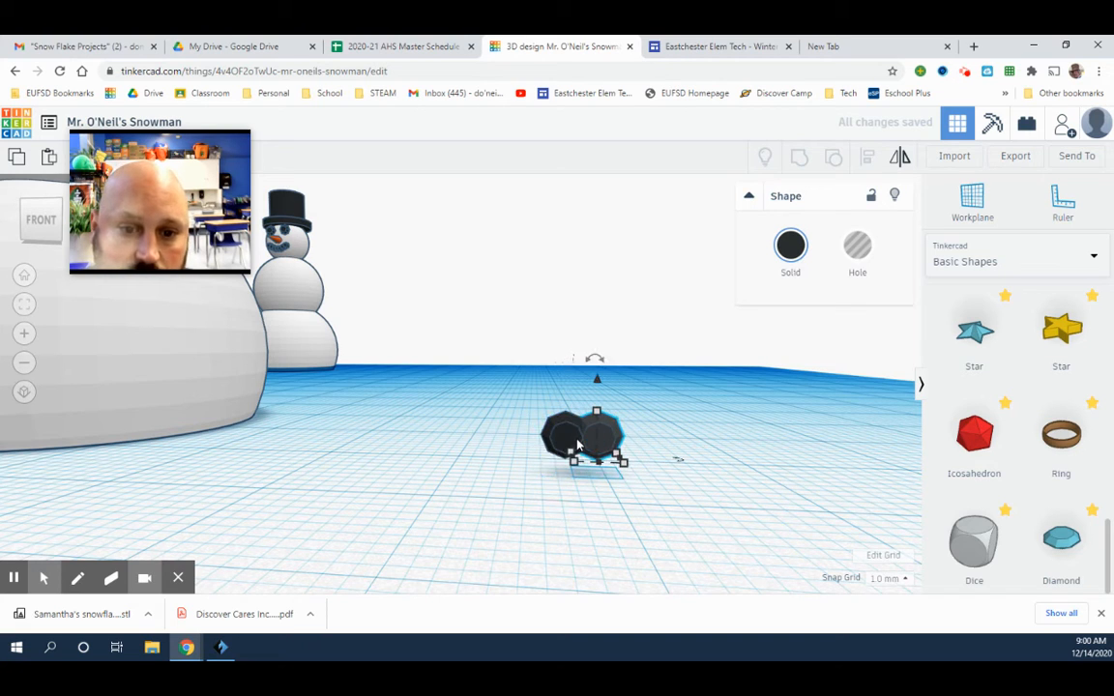
pyautogui.hotkey('ctrl', 'd')
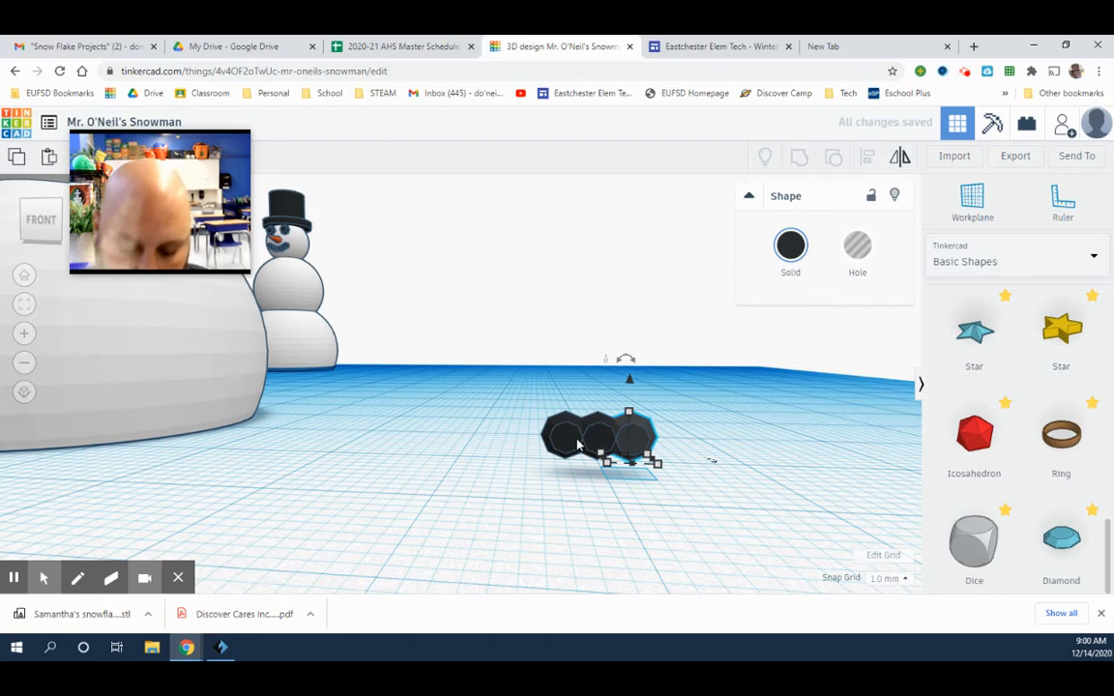
pyautogui.hotkey('ctrl', 'd')
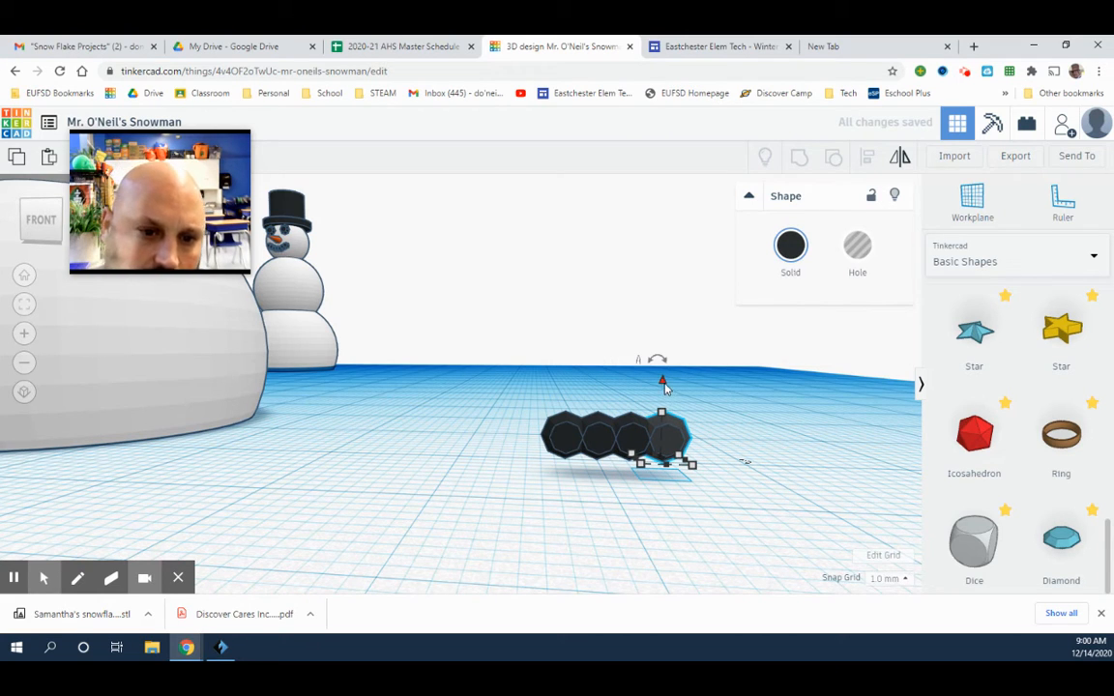
# Raise the last diamond of the row 1 mm and duplicate it with the same offset to curve the smile upward
pyautogui.moveTo(663, 386); pyautogui.dragTo(666, 380)
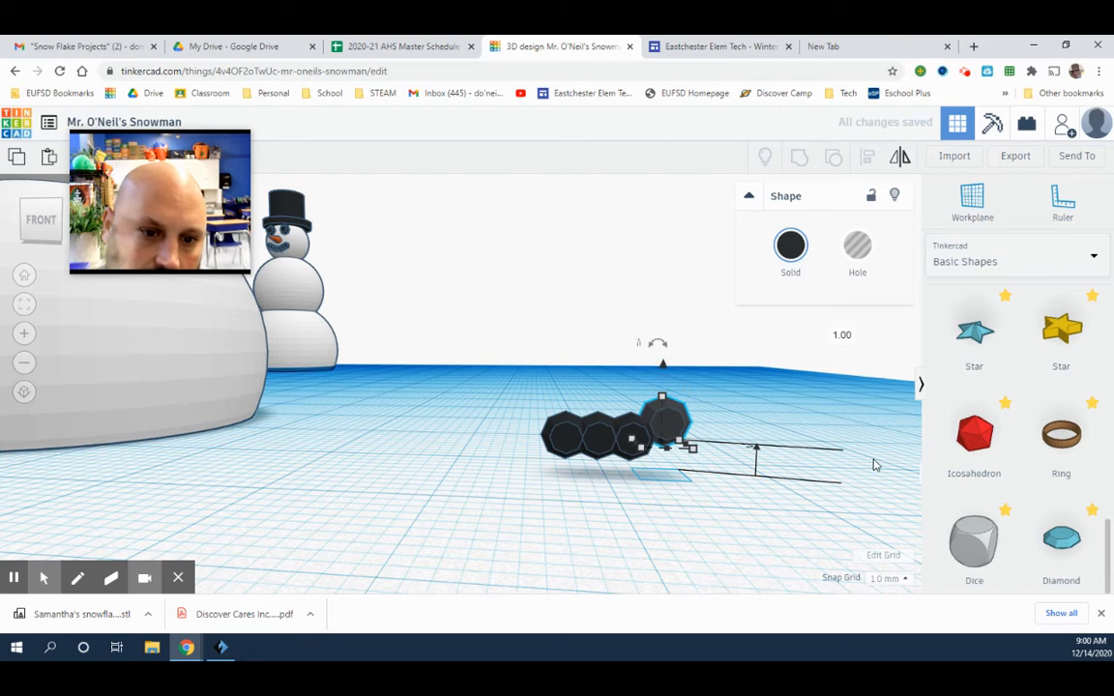
pyautogui.hotkey('ctrl', 'd')
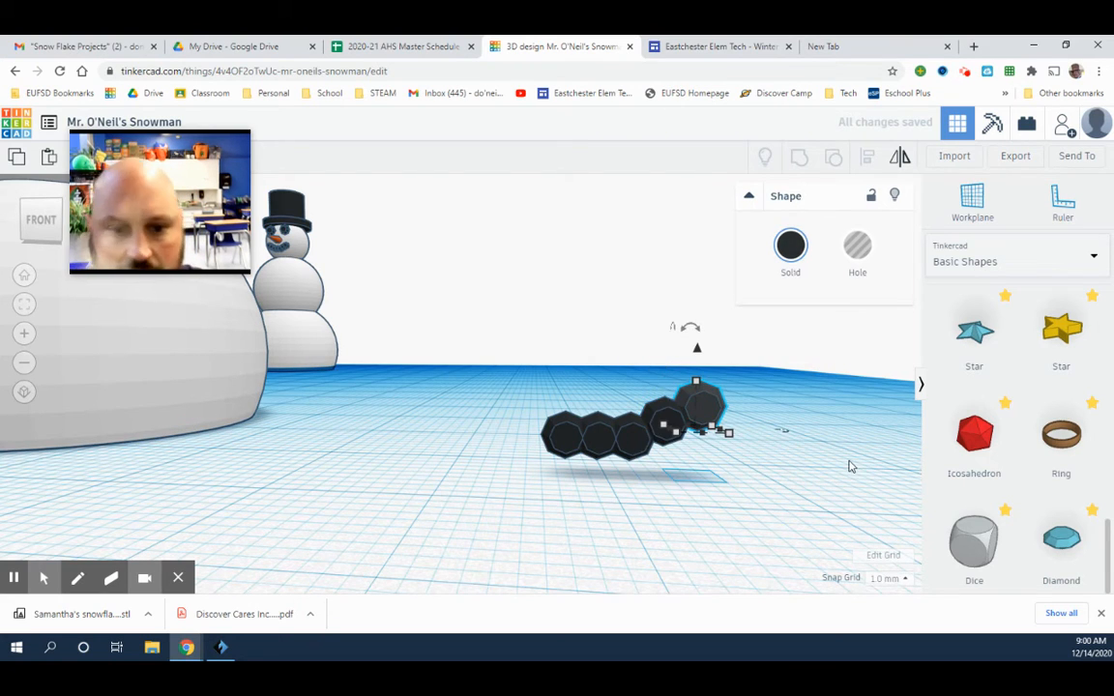
pyautogui.click(741, 499)
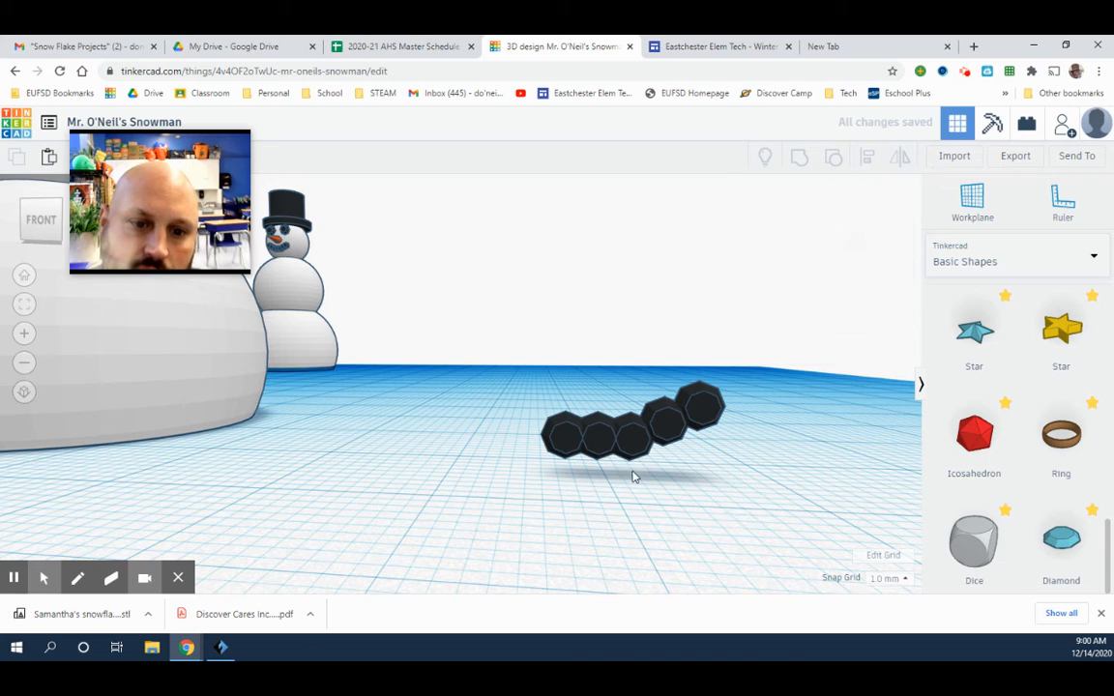
# Duplicate the diamond at the row's other end 2 mm outward, raise the copy and repeat the duplication to mirror the smile's curve
pyautogui.click(556, 441)
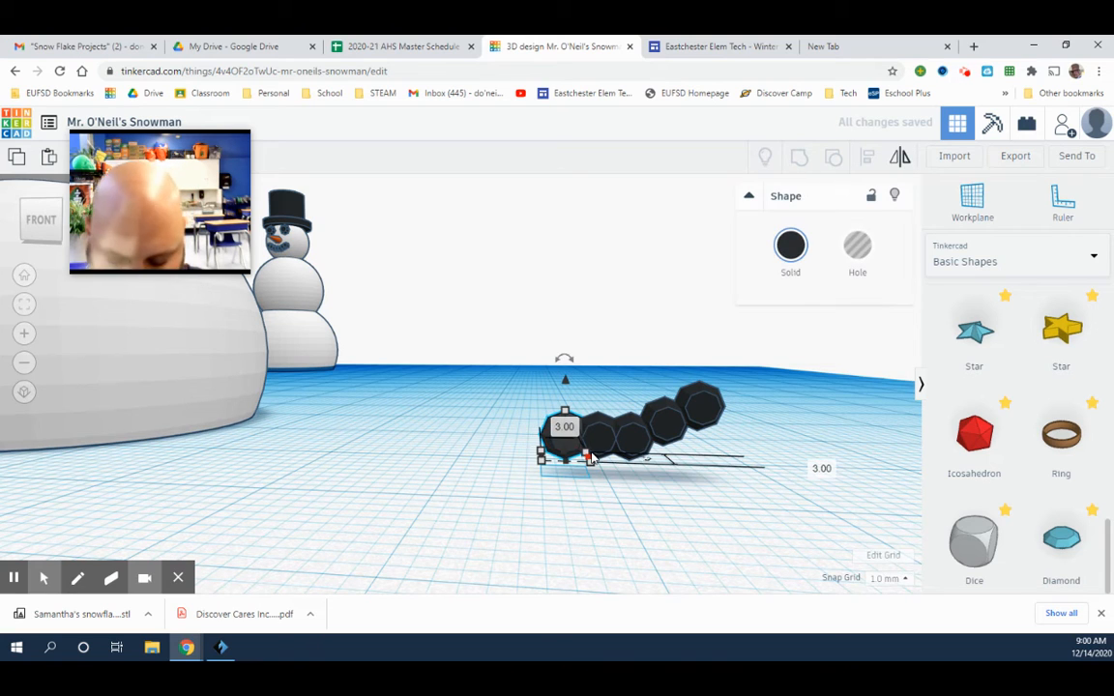
pyautogui.press('Left')
pyautogui.press('Left')
pyautogui.press('Left')
pyautogui.press('Left')
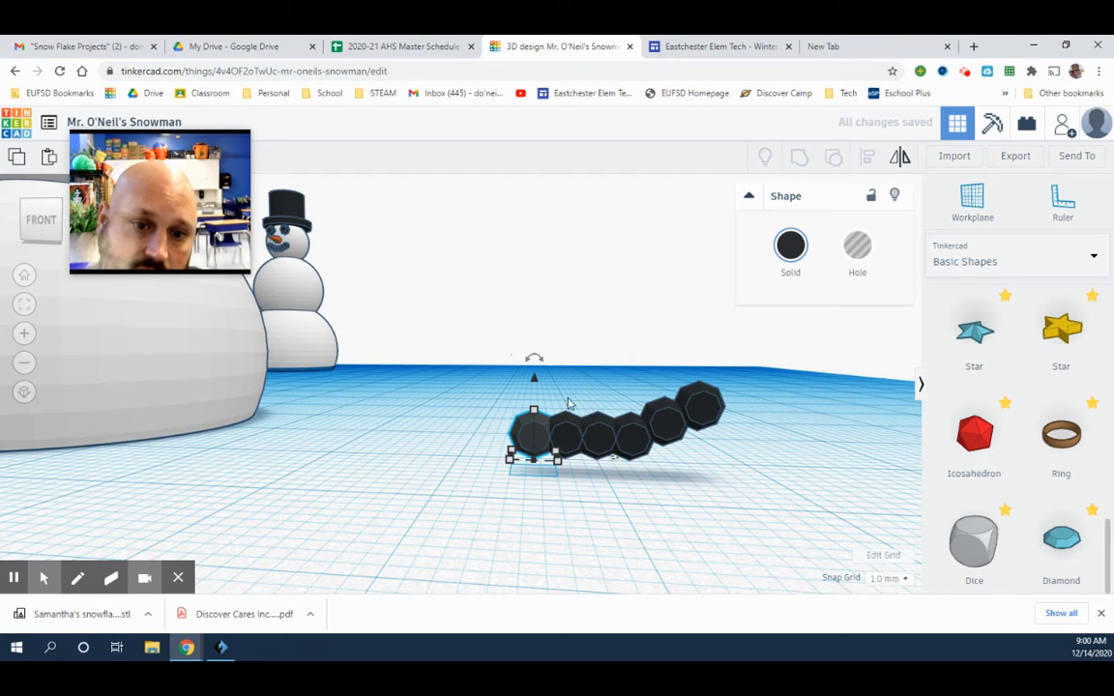
pyautogui.moveTo(534, 383)
pyautogui.mouseDown()
pyautogui.moveTo(532, 365)
pyautogui.moveTo(537, 376)
pyautogui.mouseUp()
pyautogui.hotkey('ctrl', 'd')
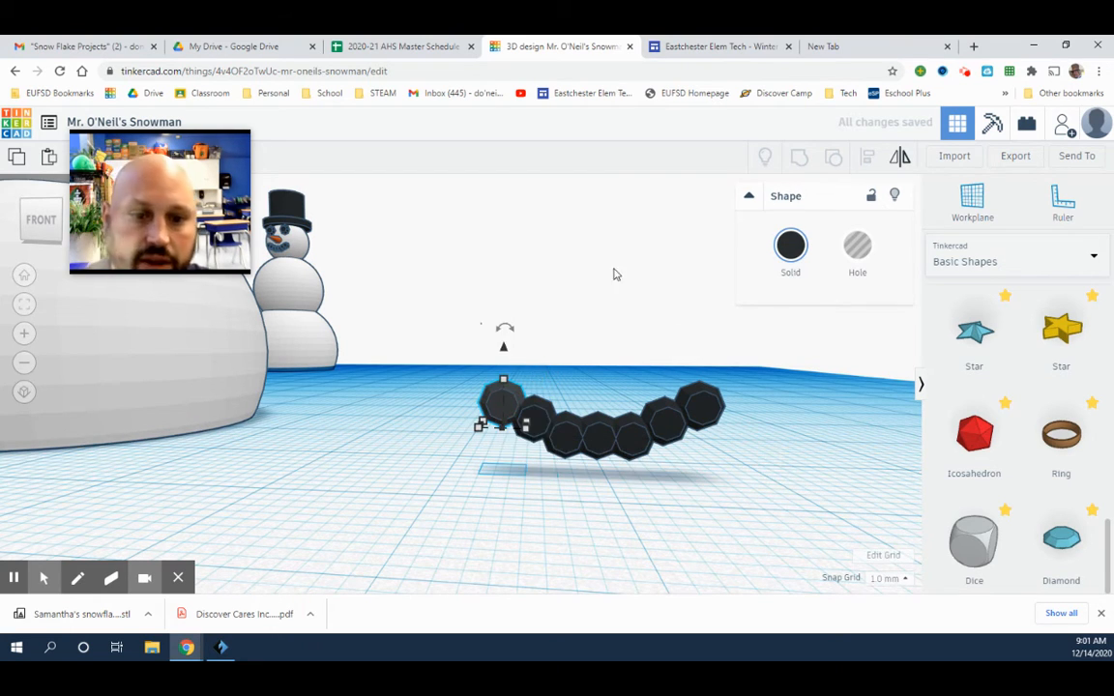
# Group the seven black diamonds of the smile into a single shape
pyautogui.click(556, 506)
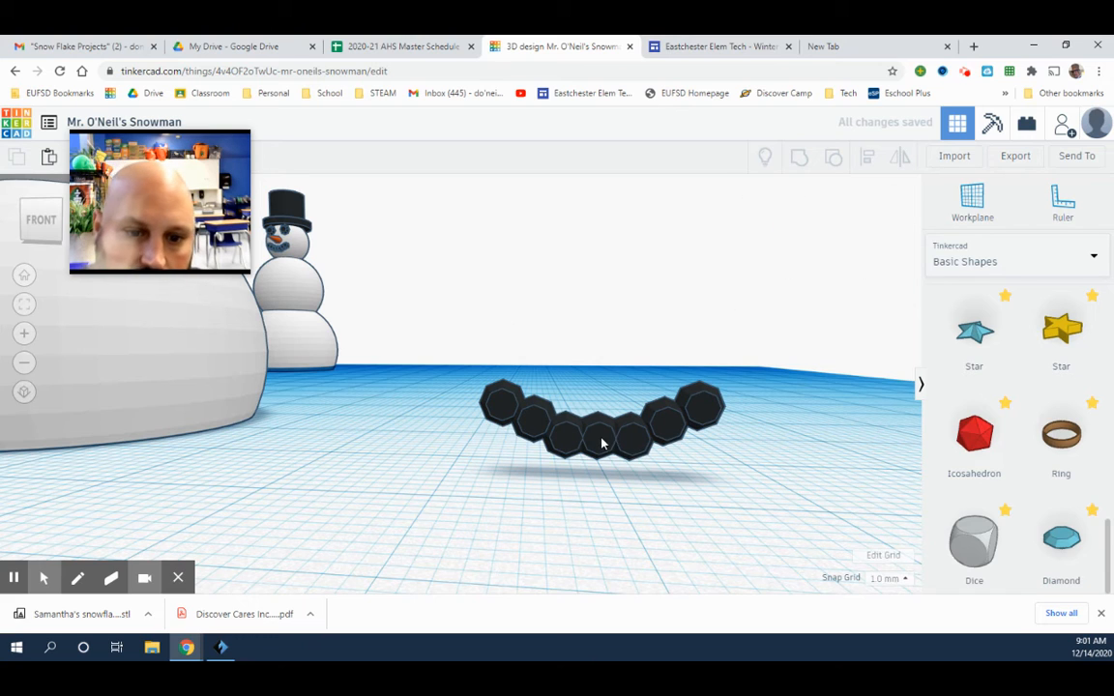
pyautogui.moveTo(465, 350); pyautogui.dragTo(766, 499)
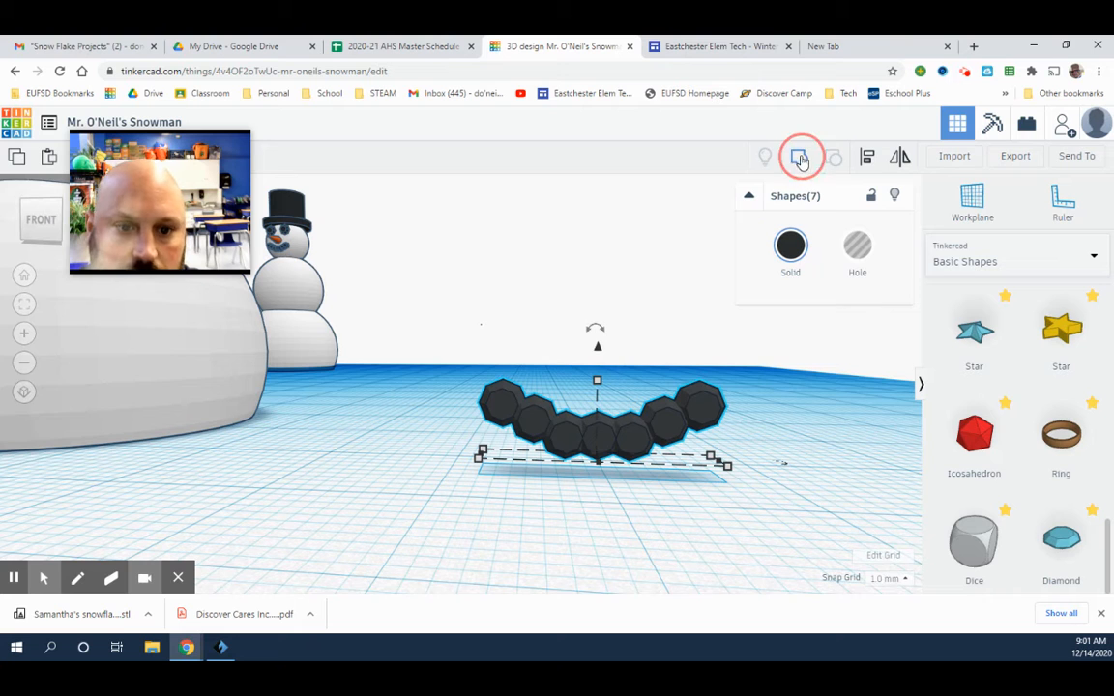
pyautogui.click(673, 522)
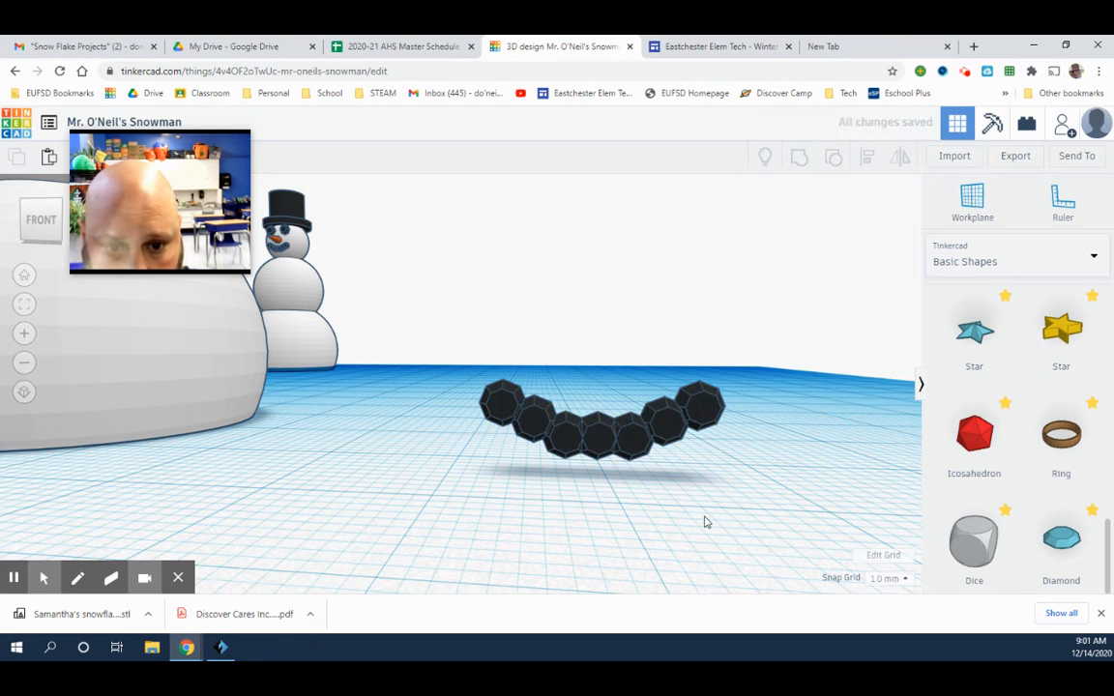
# Set the grouped smile's width to 10 mm
pyautogui.click(704, 435)
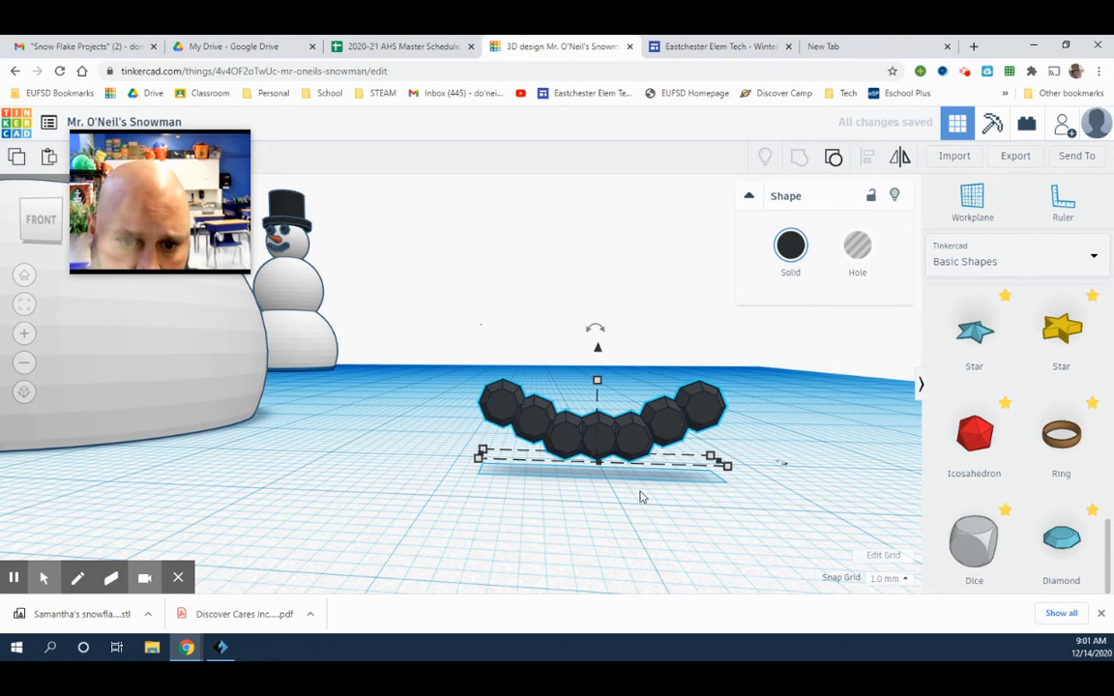
pyautogui.moveTo(641, 494); pyautogui.dragTo(707, 504, button='right')
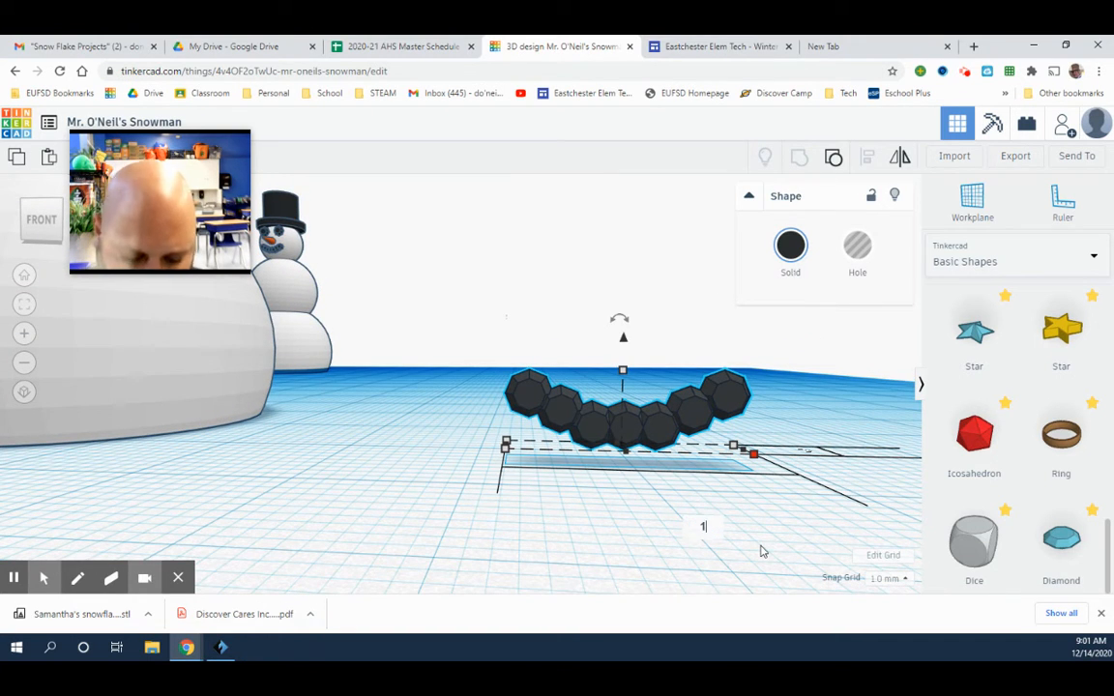
pyautogui.press('Return')
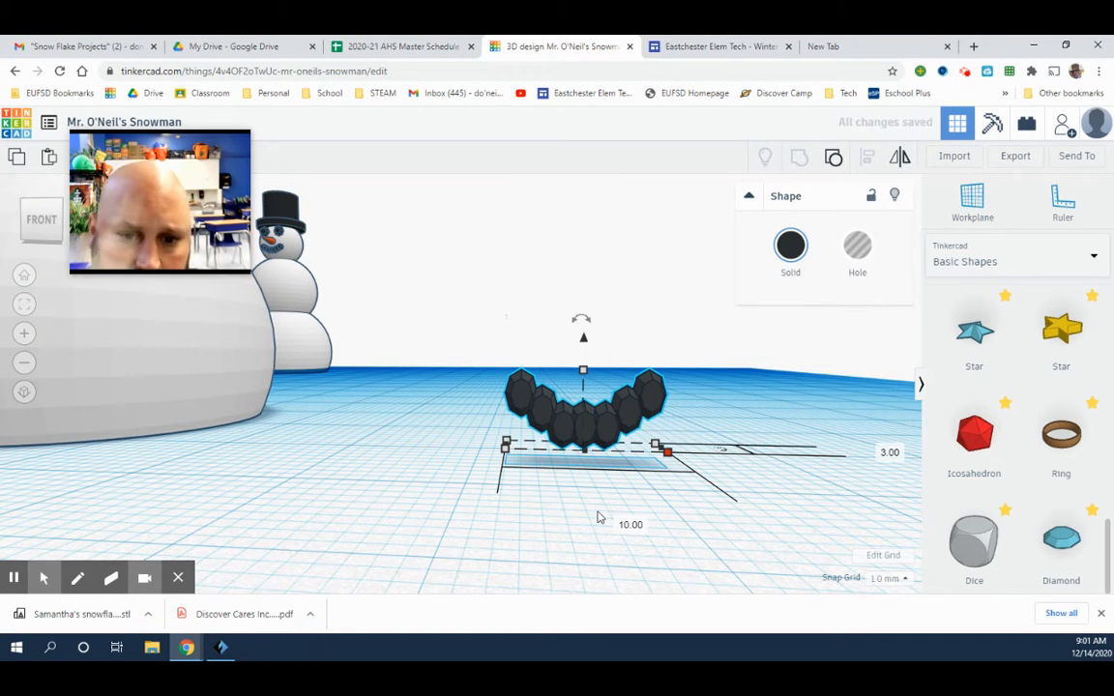
pyautogui.moveTo(597, 517); pyautogui.dragTo(630, 521, button='right')
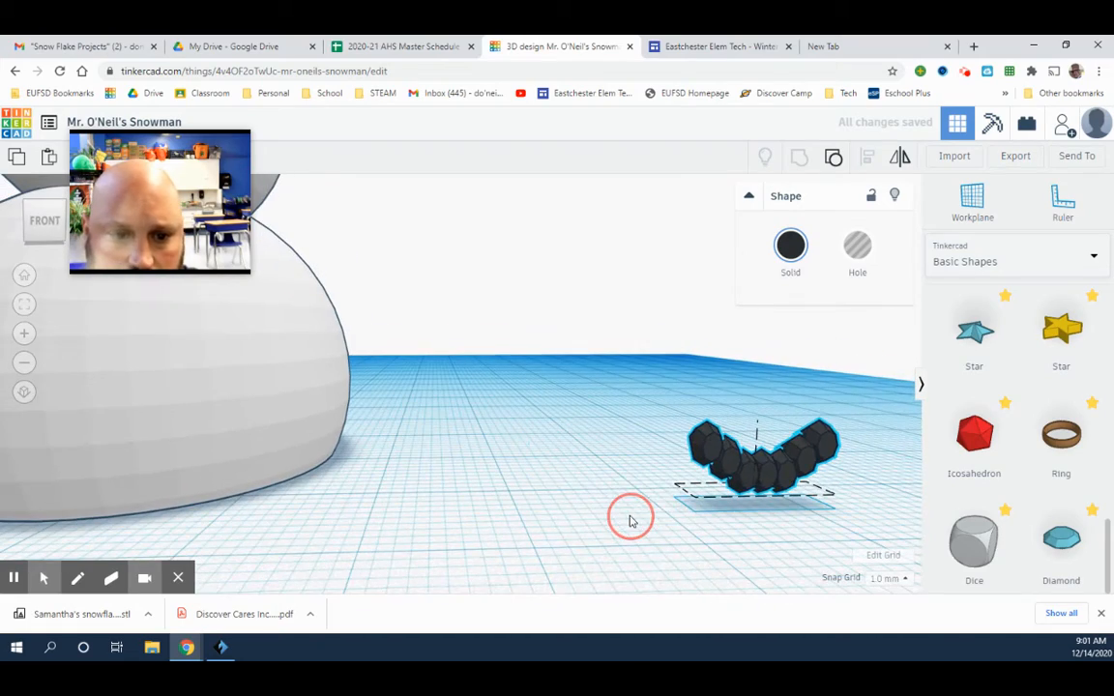
# Move the smile in front of the snowman and raise it 41 mm to the head
pyautogui.moveTo(682, 445); pyautogui.dragTo(39, 526)
pyautogui.moveTo(241, 565); pyautogui.dragTo(340, 528, button='right')
pyautogui.scroll(-4, 306, 547)
pyautogui.moveTo(464, 490); pyautogui.dragTo(371, 492)
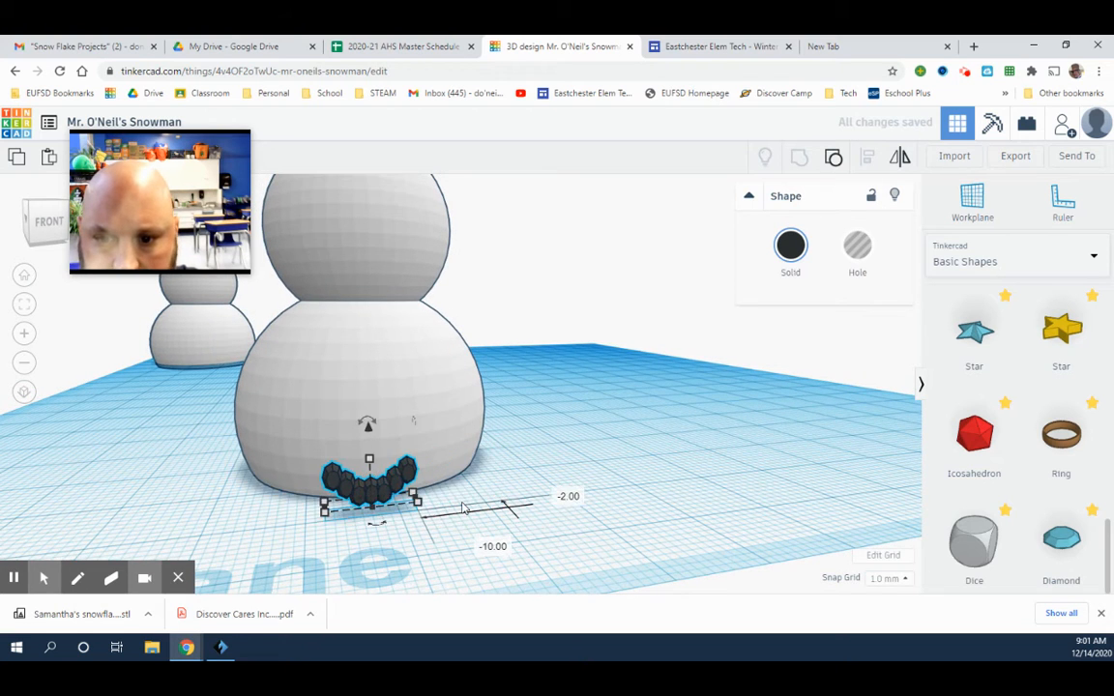
pyautogui.scroll(-3, 464, 509)
pyautogui.moveTo(410, 430); pyautogui.dragTo(418, 183)
pyautogui.scroll(-2, 559, 293)
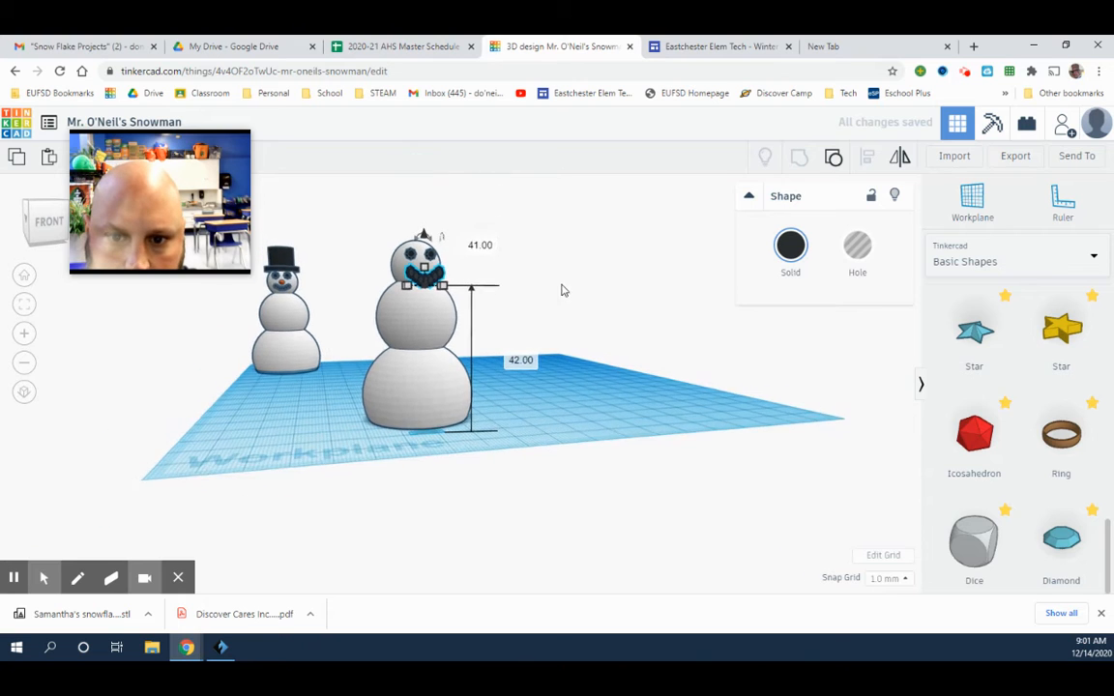
# Adjust the smile's position so it sits on the lower face beneath the eyes
pyautogui.moveTo(564, 292); pyautogui.dragTo(555, 307, button='right')
pyautogui.scroll(1, 523, 334)
pyautogui.scroll(1, 522, 334)
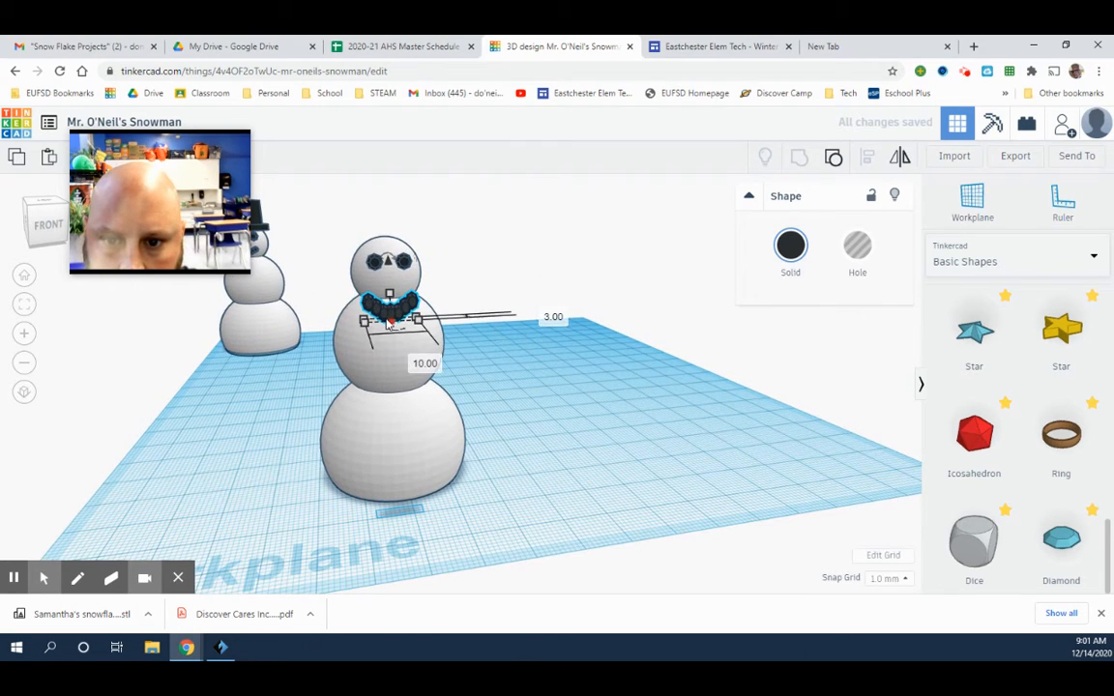
pyautogui.moveTo(391, 269); pyautogui.dragTo(388, 259)
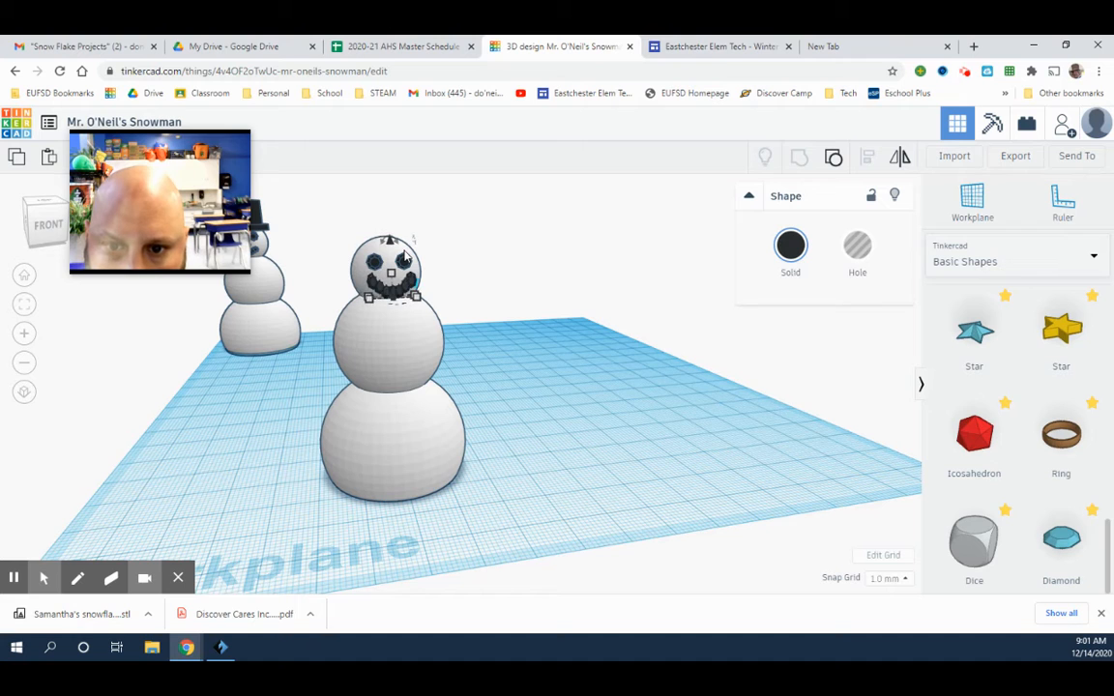
pyautogui.click(554, 380)
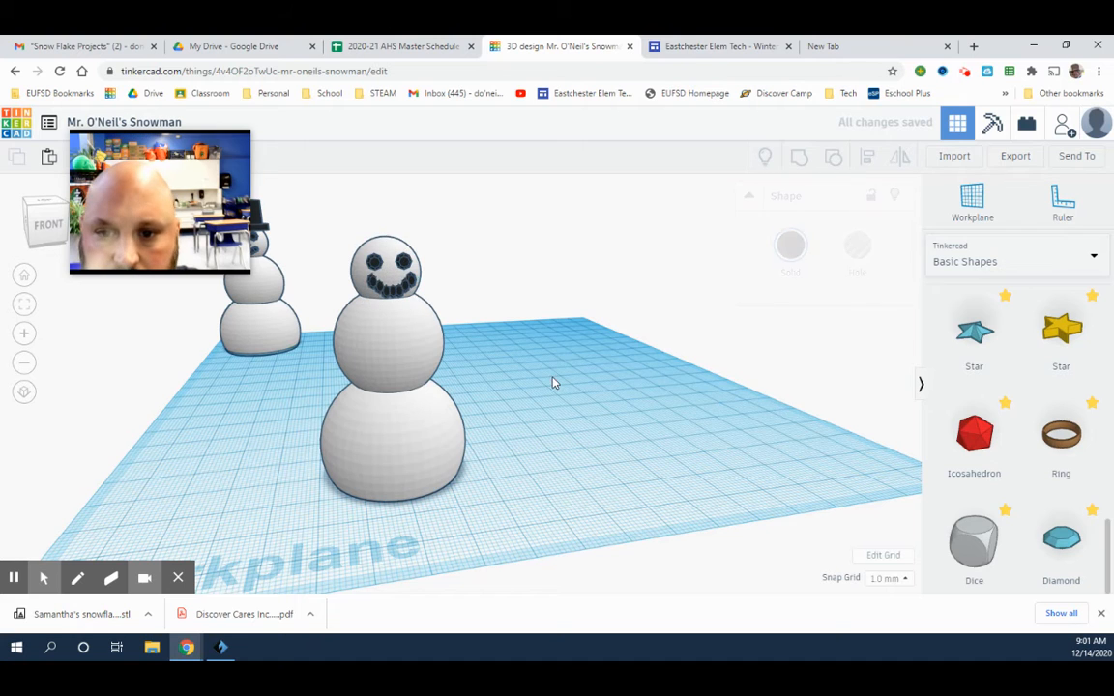
# Align the smile and the snowman's body on their common centre across the width
pyautogui.moveTo(554, 380); pyautogui.dragTo(505, 345, button='right')
pyautogui.moveTo(356, 242); pyautogui.dragTo(426, 478)
pyautogui.click(867, 157)
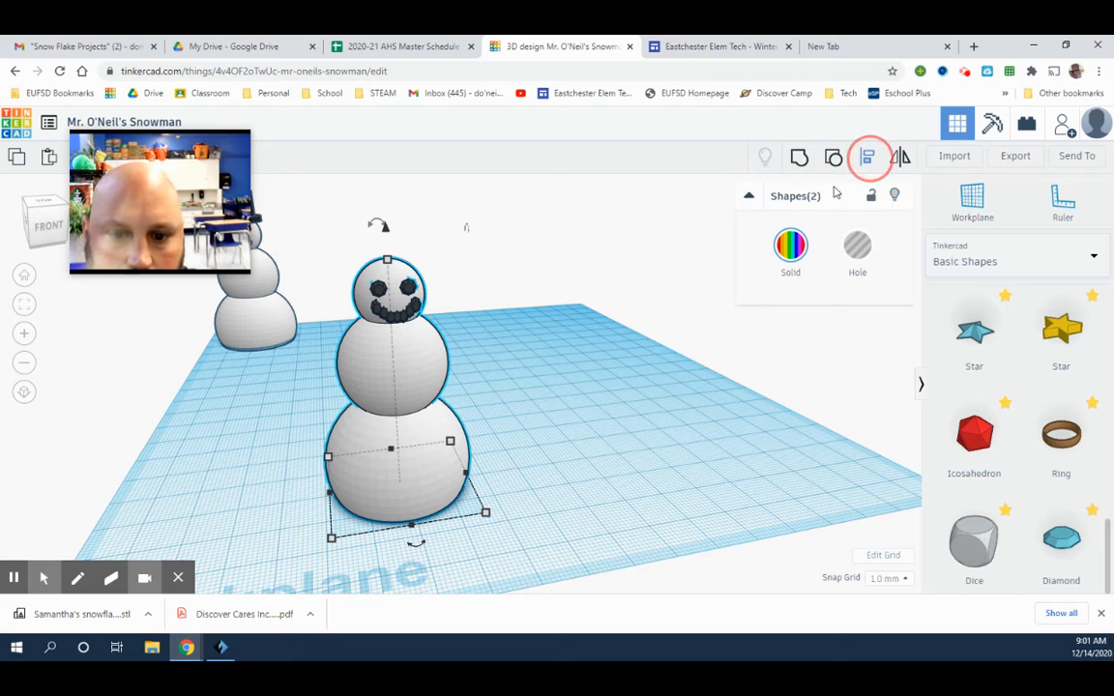
pyautogui.click(417, 545)
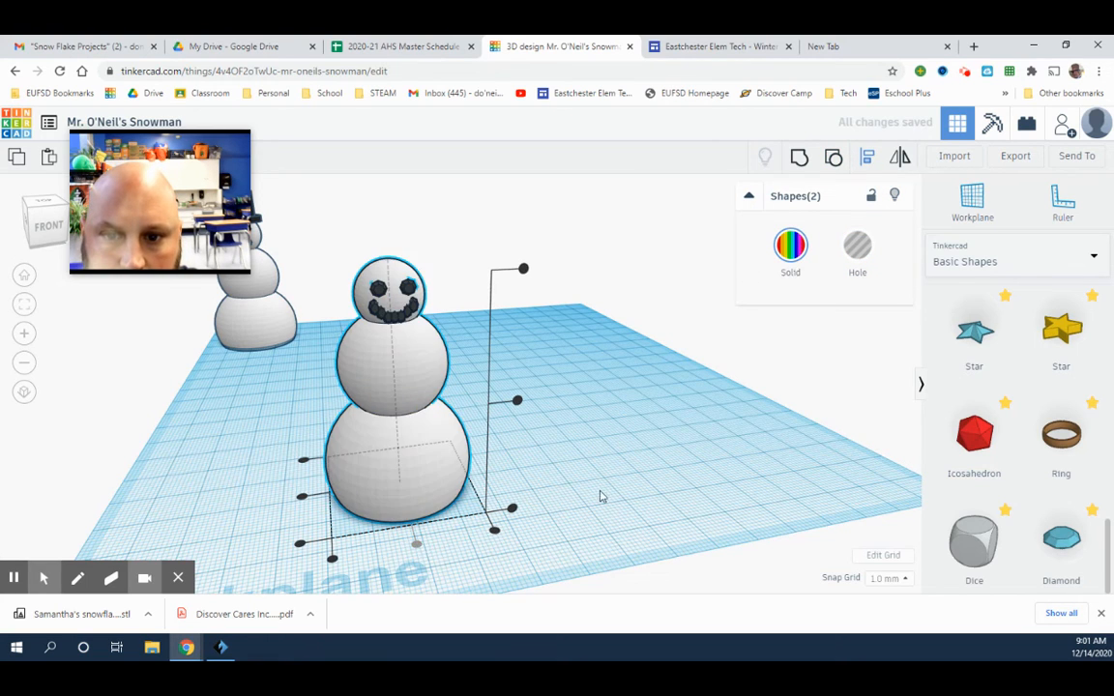
pyautogui.click(628, 479)
pyautogui.moveTo(631, 478)
pyautogui.mouseDown(button='right')
pyautogui.moveTo(626, 462)
pyautogui.moveTo(634, 527)
pyautogui.moveTo(613, 483)
pyautogui.moveTo(619, 465)
pyautogui.mouseUp(button='right')
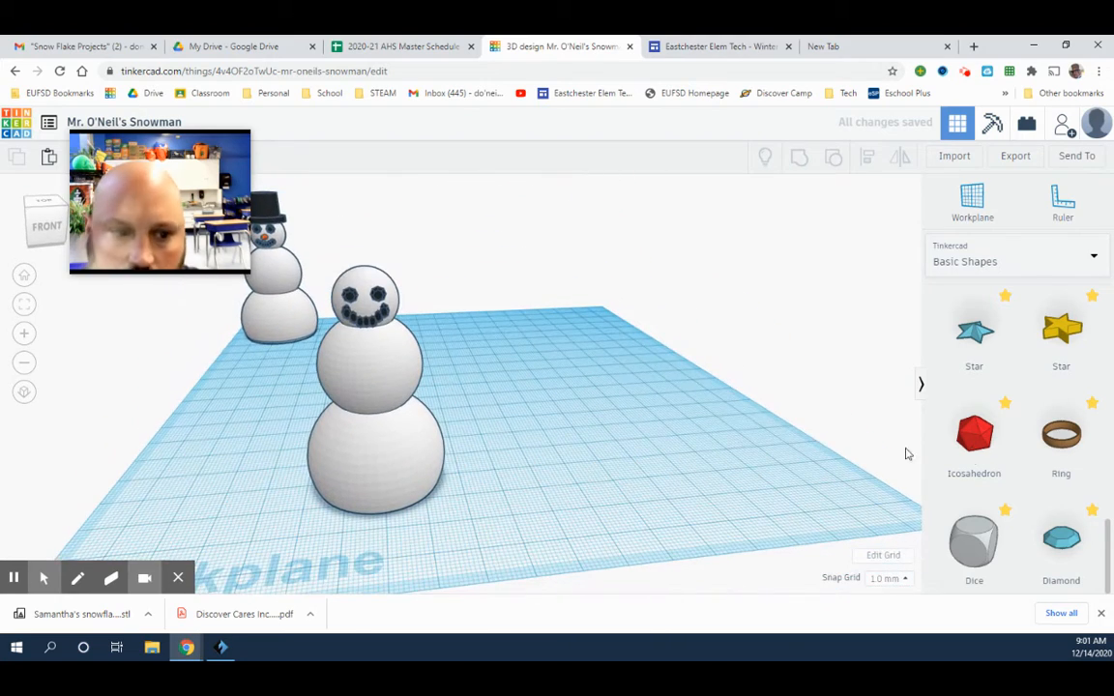
# Add a cone to the workplane beside the snowman and colour it dark orange
pyautogui.scroll(3, 1022, 456)
pyautogui.scroll(7, 1025, 457)
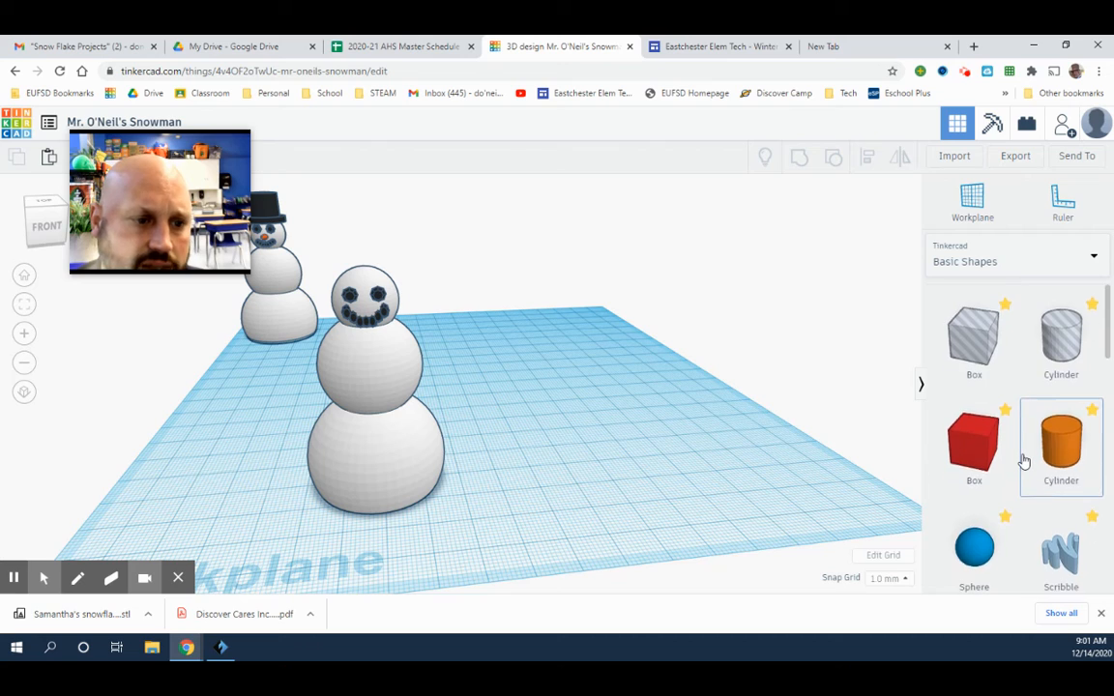
pyautogui.scroll(-3, 1021, 460)
pyautogui.moveTo(1060, 387); pyautogui.dragTo(580, 466)
pyautogui.moveTo(667, 474); pyautogui.dragTo(592, 461, button='right')
pyautogui.click(791, 247)
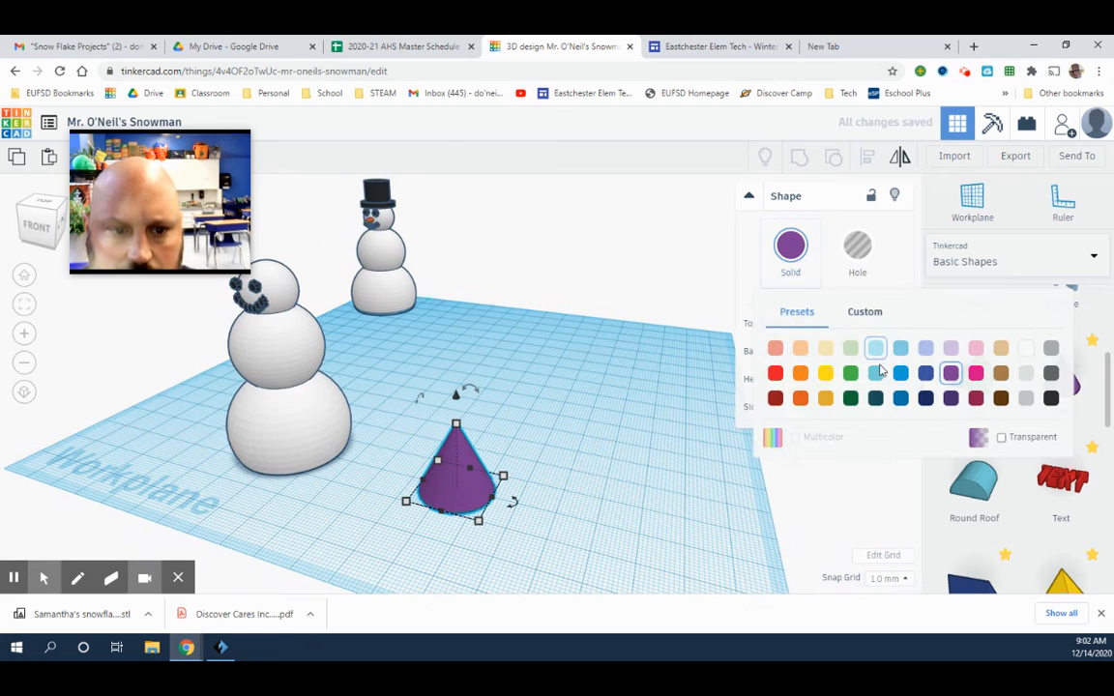
pyautogui.click(801, 400)
# Shrink the orange cone's base to 7 mm deep and narrow its width
pyautogui.moveTo(600, 513); pyautogui.dragTo(422, 530, button='right')
pyautogui.moveTo(417, 523); pyautogui.dragTo(422, 489)
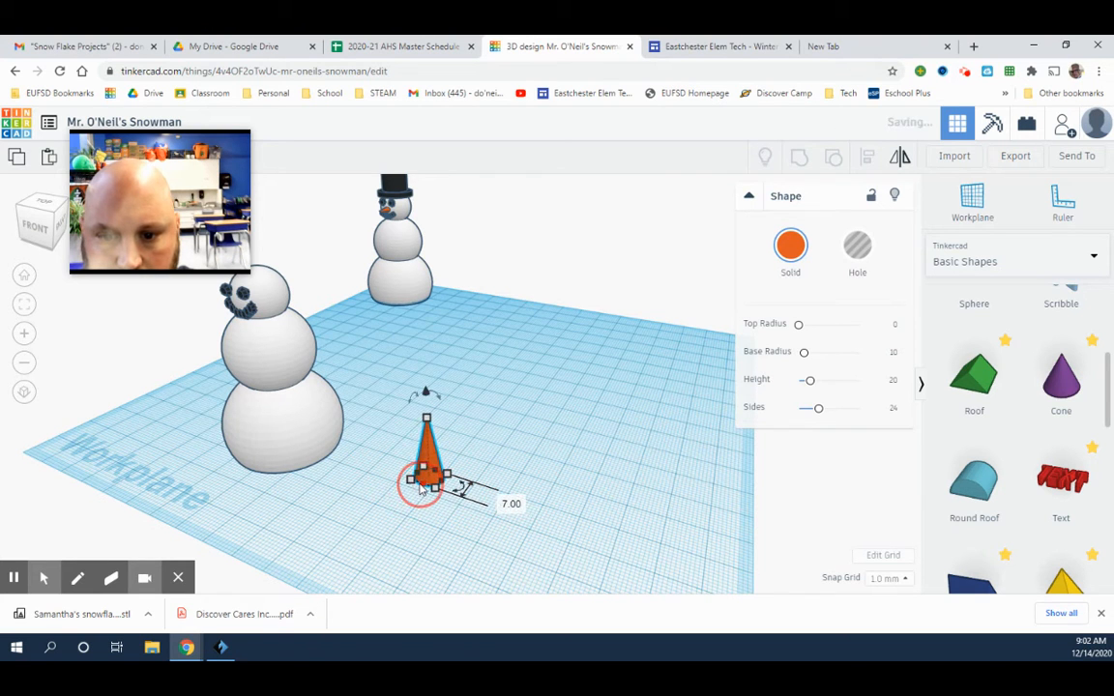
pyautogui.moveTo(468, 520); pyautogui.dragTo(508, 526, button='right')
pyautogui.scroll(2, 508, 526)
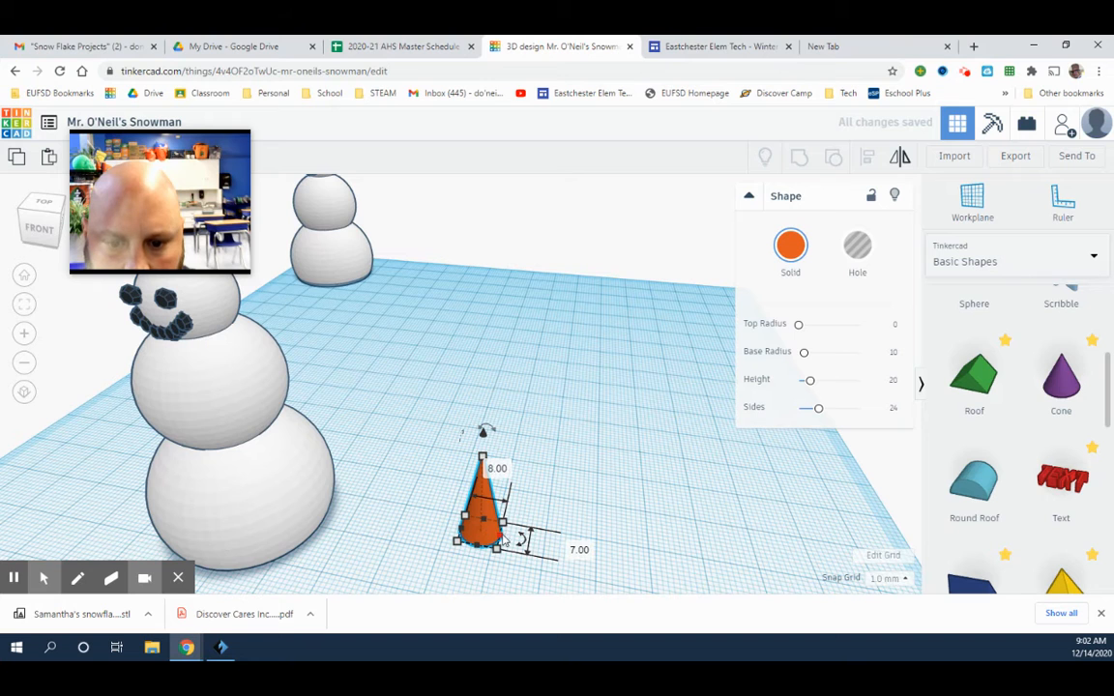
pyautogui.moveTo(504, 539); pyautogui.dragTo(475, 533)
pyautogui.click(591, 585)
pyautogui.moveTo(591, 584); pyautogui.dragTo(522, 571, button='right')
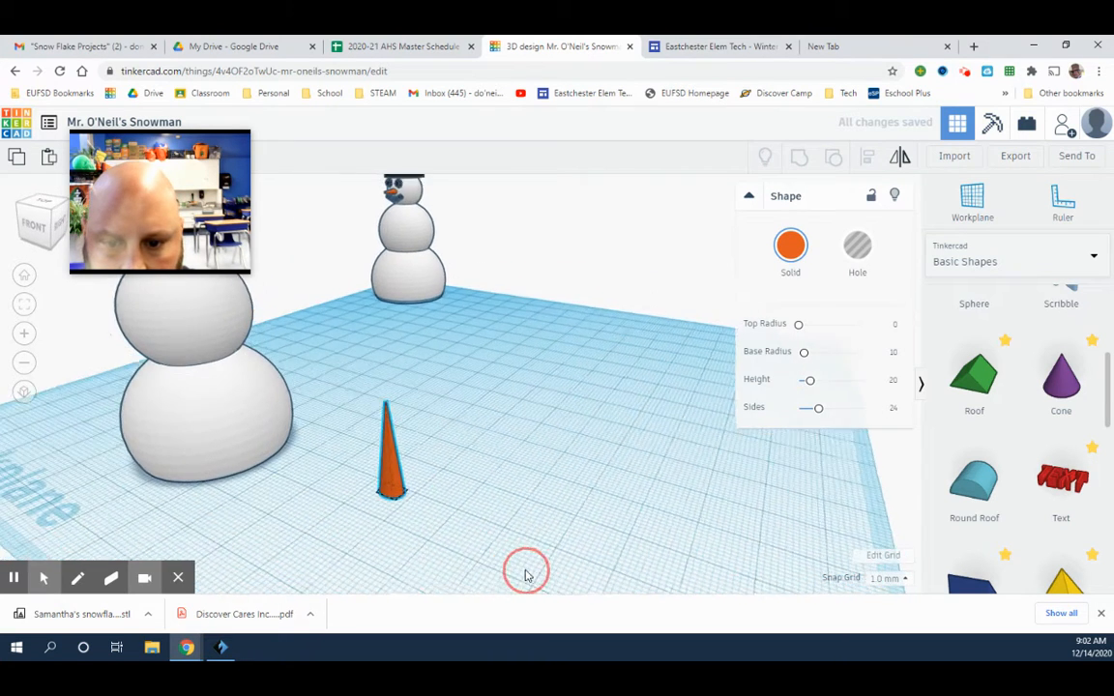
# Reduce the cone's base further to about 5 mm wide and 4 mm deep to form a slim carrot
pyautogui.click(379, 484)
pyautogui.click(384, 487)
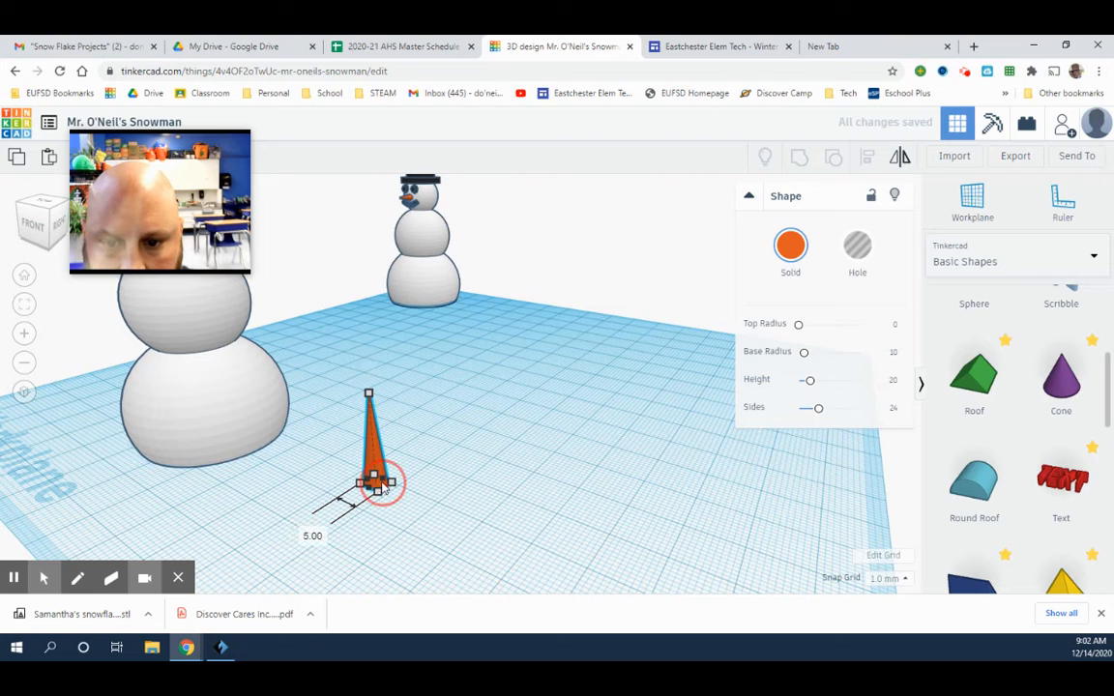
pyautogui.click(386, 488)
pyautogui.moveTo(386, 489); pyautogui.dragTo(373, 491)
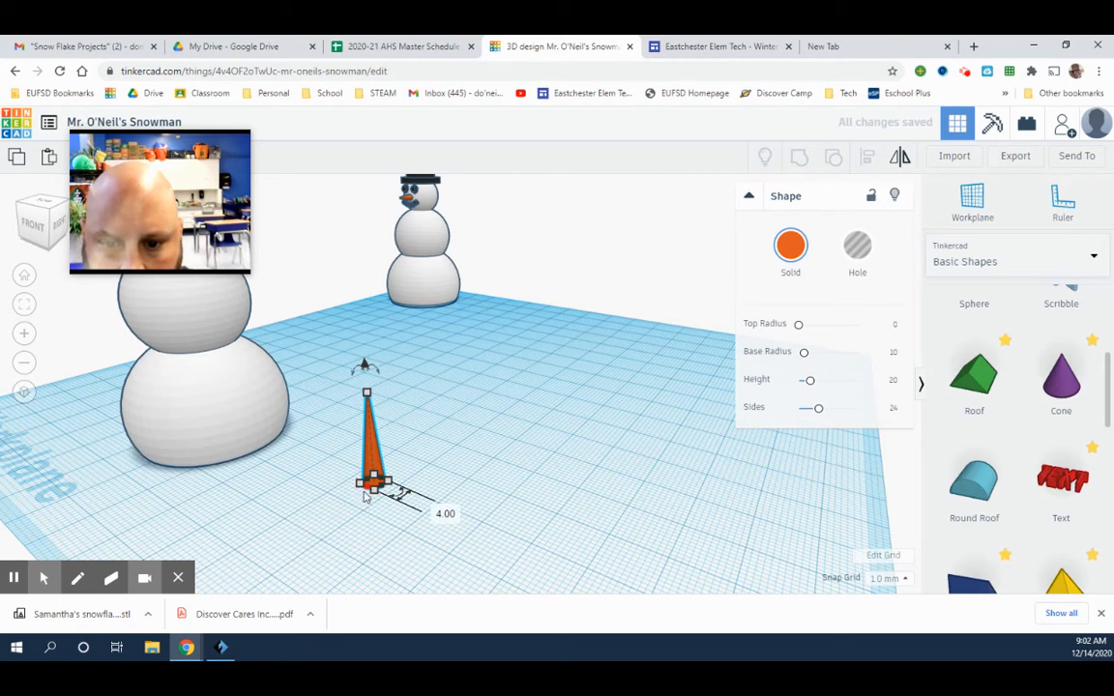
pyautogui.click(378, 522)
pyautogui.moveTo(378, 522); pyautogui.dragTo(417, 503, button='right')
pyautogui.click(417, 488)
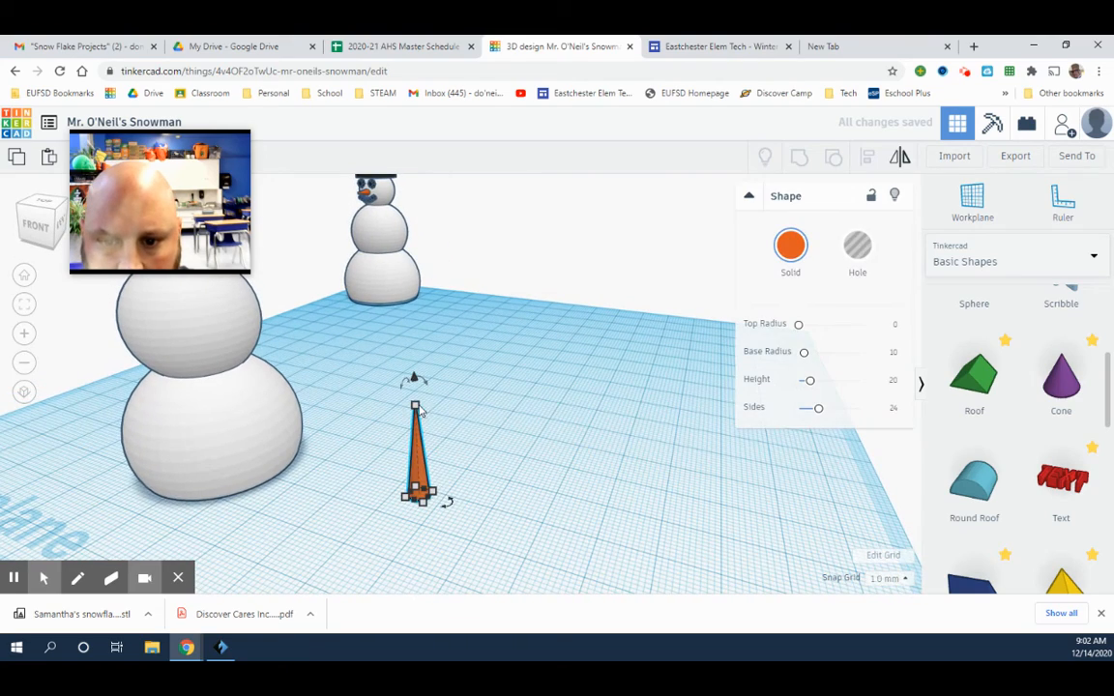
# Rotate the cone 90° so that its tip points forward, parallel to the workplane
pyautogui.click(520, 522)
pyautogui.moveTo(522, 514); pyautogui.dragTo(356, 464, button='right')
pyautogui.click(357, 470)
pyautogui.moveTo(340, 367); pyautogui.dragTo(291, 478)
pyautogui.click(417, 532)
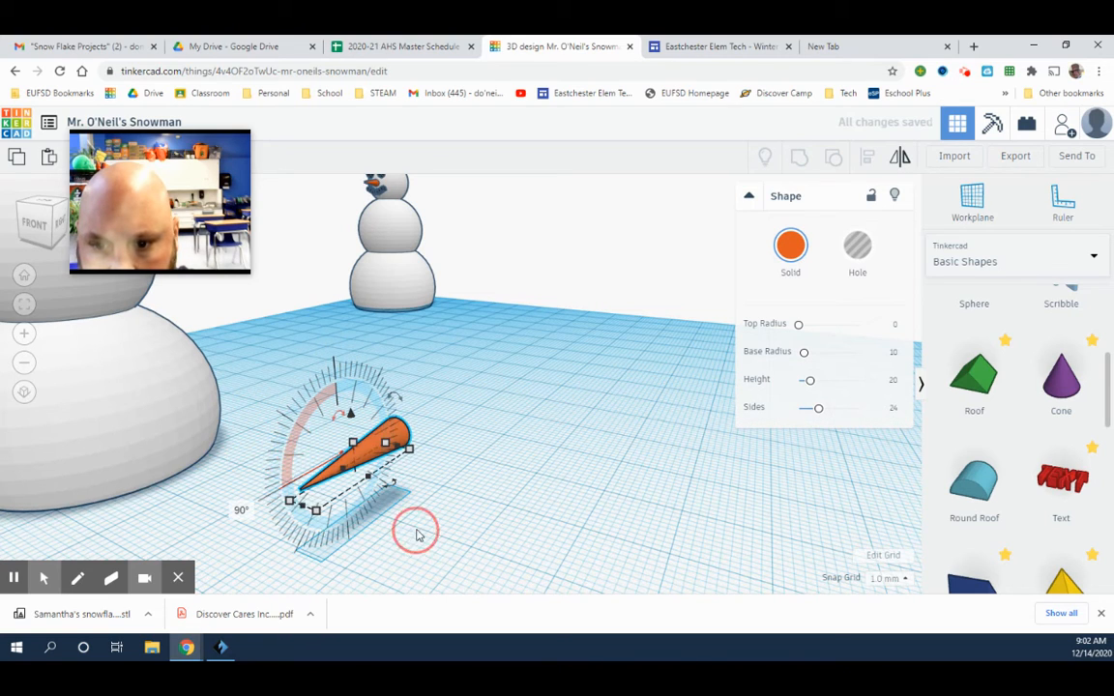
# Move the cone beside the snowman and raise it 39.5 mm to head height
pyautogui.moveTo(422, 532); pyautogui.dragTo(480, 485, button='right')
pyautogui.moveTo(314, 384); pyautogui.dragTo(215, 373)
pyautogui.moveTo(231, 445); pyautogui.dragTo(355, 475, button='right')
pyautogui.scroll(-5, 354, 476)
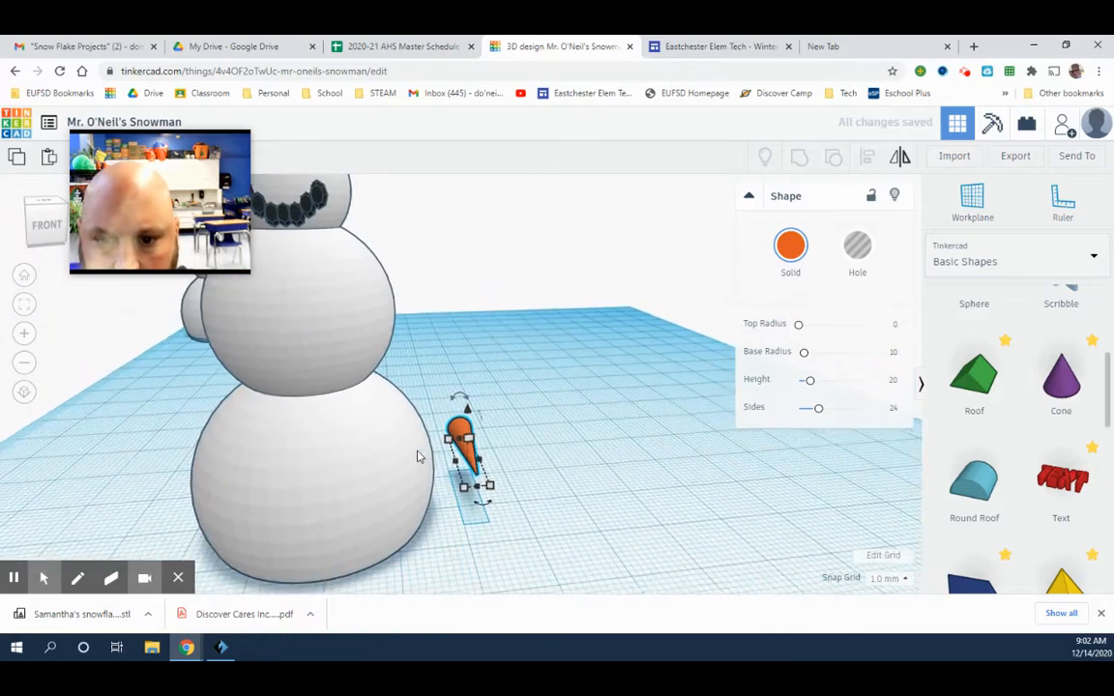
pyautogui.moveTo(464, 396); pyautogui.dragTo(456, 221)
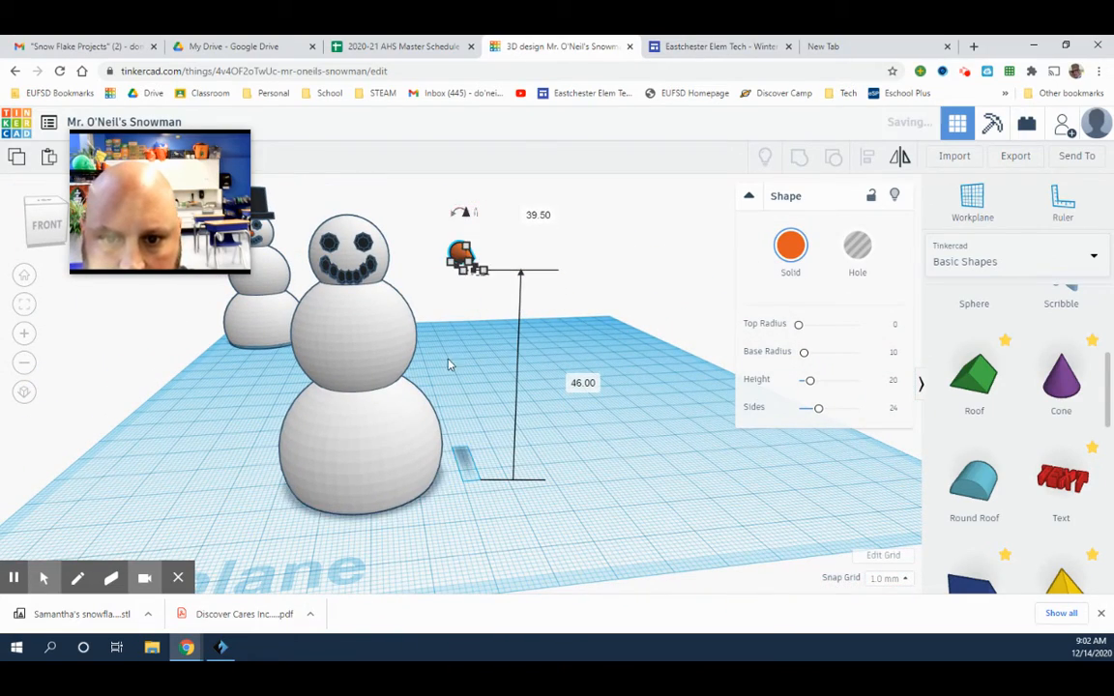
# Nudge the cone sideways in grid steps until it lines up with the middle of the snowman's face
pyautogui.moveTo(448, 366); pyautogui.dragTo(461, 370, button='right')
pyautogui.press('Left')
pyautogui.press('Left')
pyautogui.press('Left')
pyautogui.press('Left')
pyautogui.press('Left')
pyautogui.press('Left')
pyautogui.press('Left')
pyautogui.press('Left')
pyautogui.press('Left')
pyautogui.press('Left')
pyautogui.press('Left')
pyautogui.press('Left')
pyautogui.press('Left')
pyautogui.press('Left')
pyautogui.press('Left')
pyautogui.press('Left')
pyautogui.press('Left')
pyautogui.press('Left')
pyautogui.press('Left')
pyautogui.press('Left')
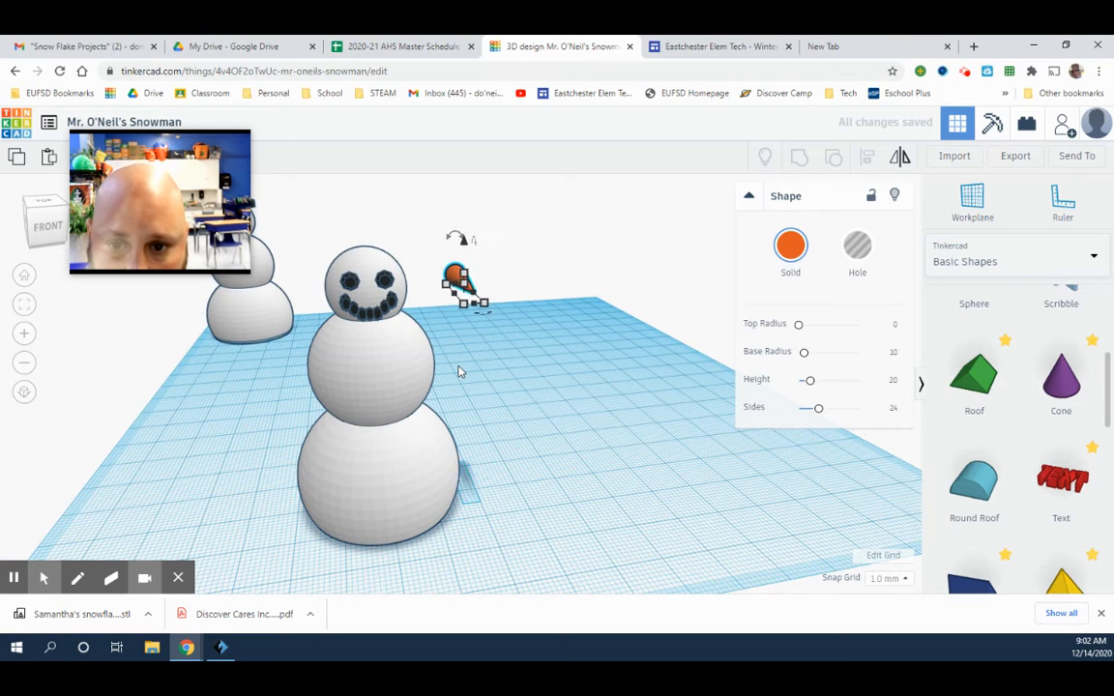
pyautogui.press('Right')
pyautogui.press('Right')
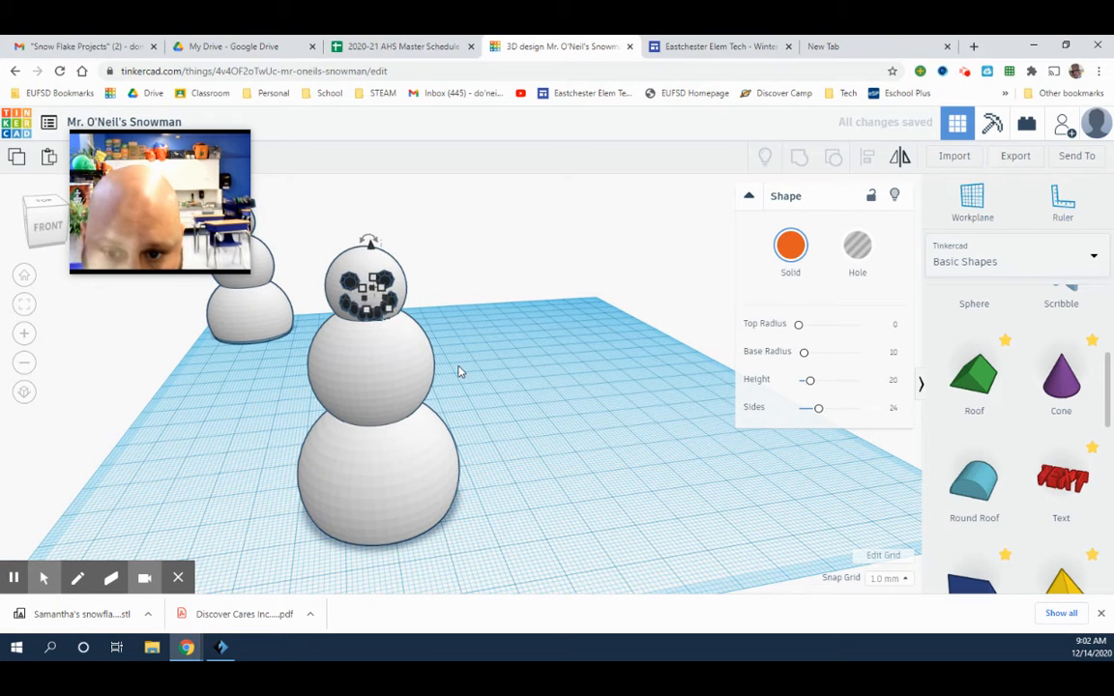
pyautogui.press('Left')
pyautogui.press('Left')
pyautogui.press('Left')
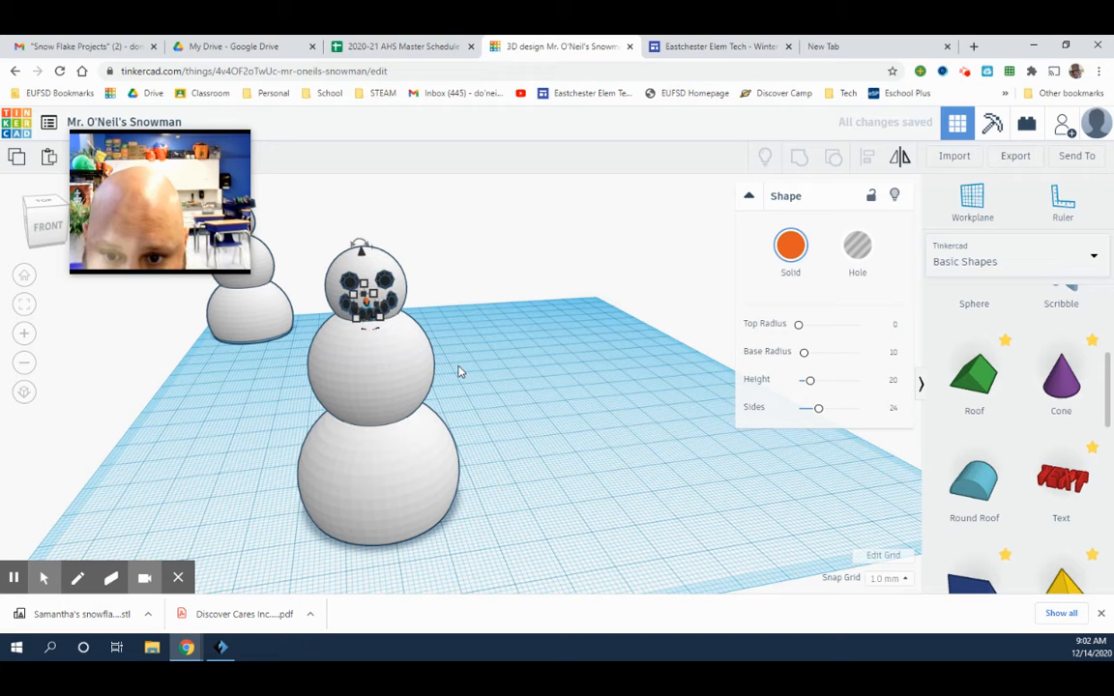
# Reposition the cone slightly so it protrudes from the face as a nose between the eyes and the smile
pyautogui.scroll(5, 459, 223)
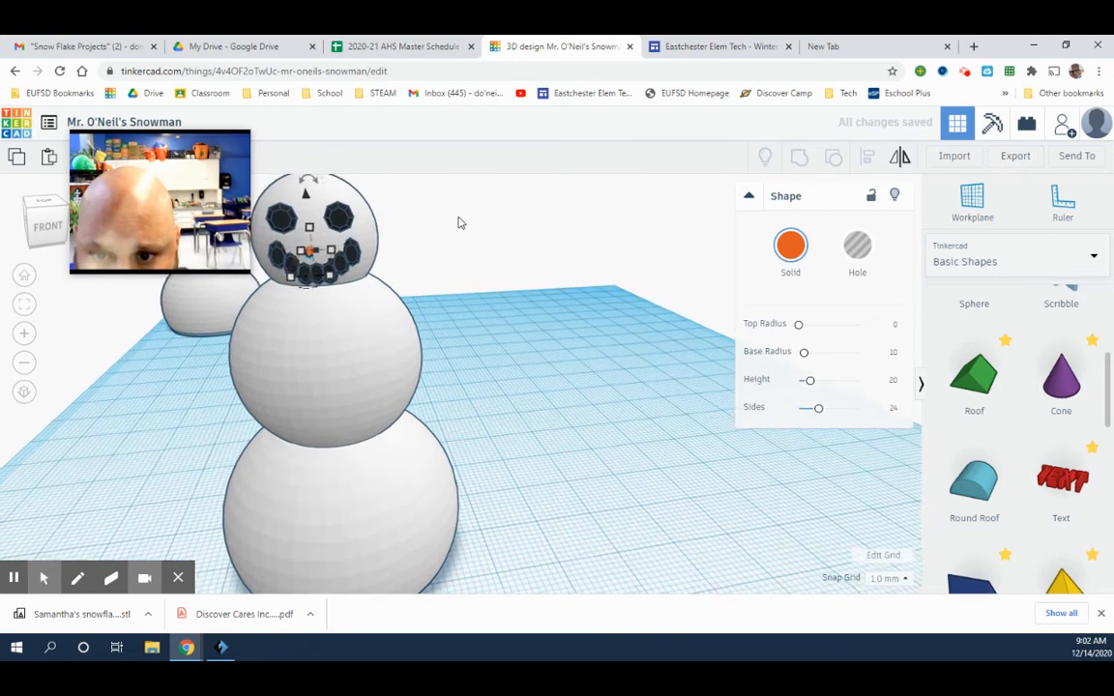
pyautogui.moveTo(317, 200); pyautogui.dragTo(314, 197)
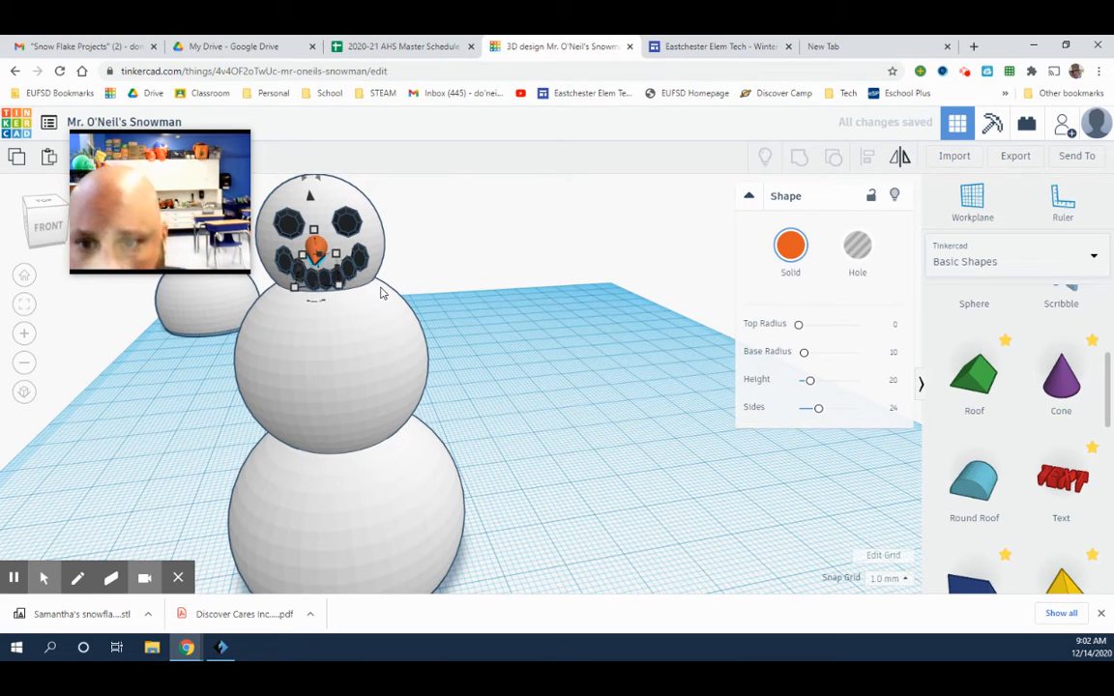
pyautogui.moveTo(693, 285); pyautogui.dragTo(562, 340, button='right')
pyautogui.click(547, 331)
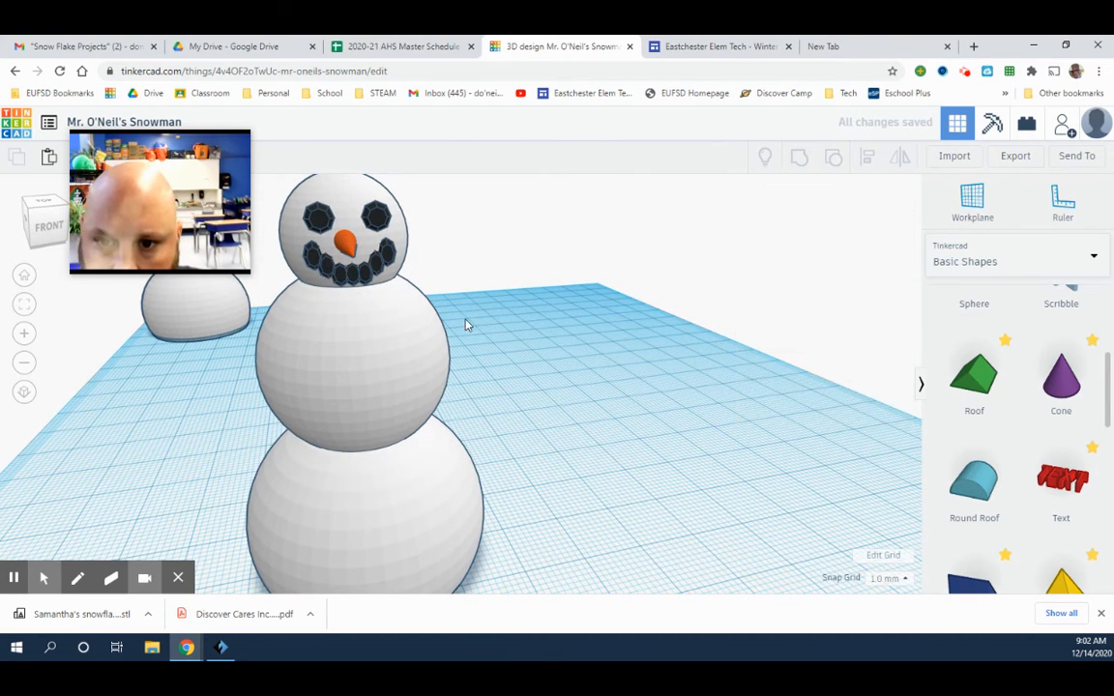
# Align the nose, smile and snowman body on their common centre across the width
pyautogui.moveTo(286, 190); pyautogui.dragTo(786, 360)
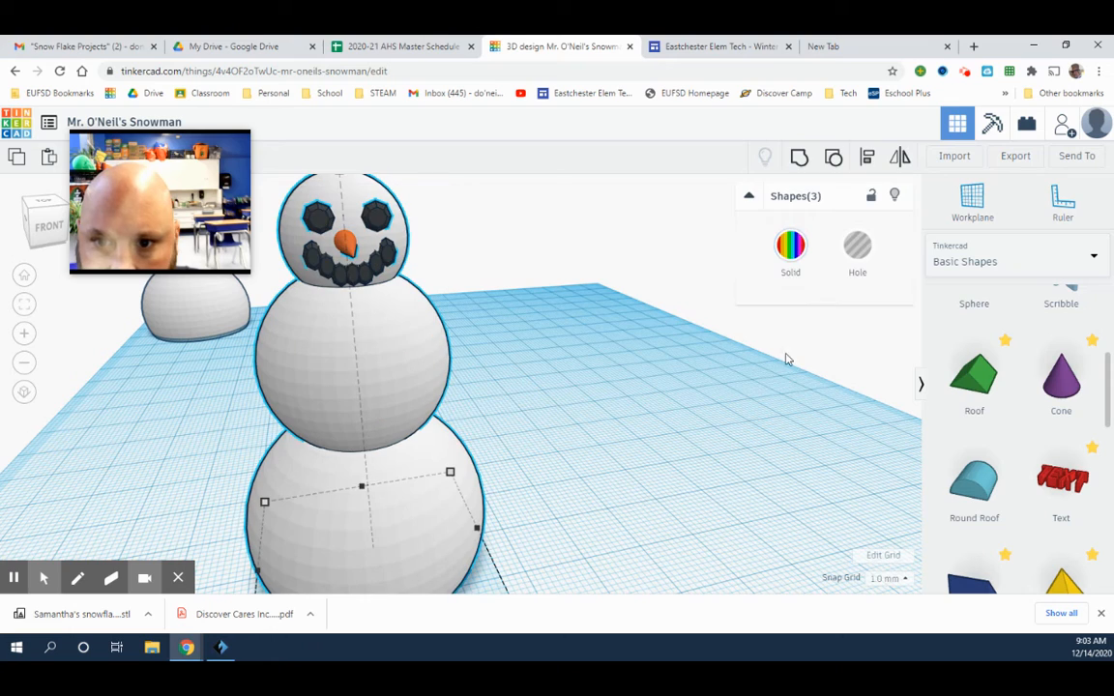
pyautogui.scroll(-5, 547, 411)
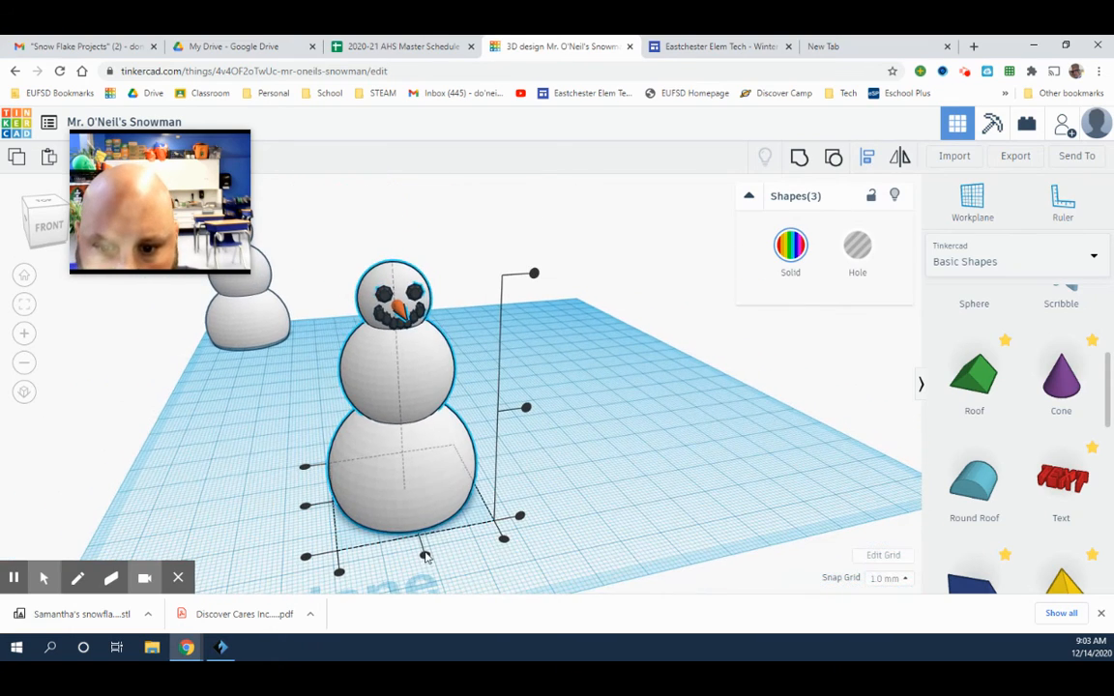
pyautogui.click(426, 555)
pyautogui.click(609, 484)
pyautogui.scroll(3, 596, 480)
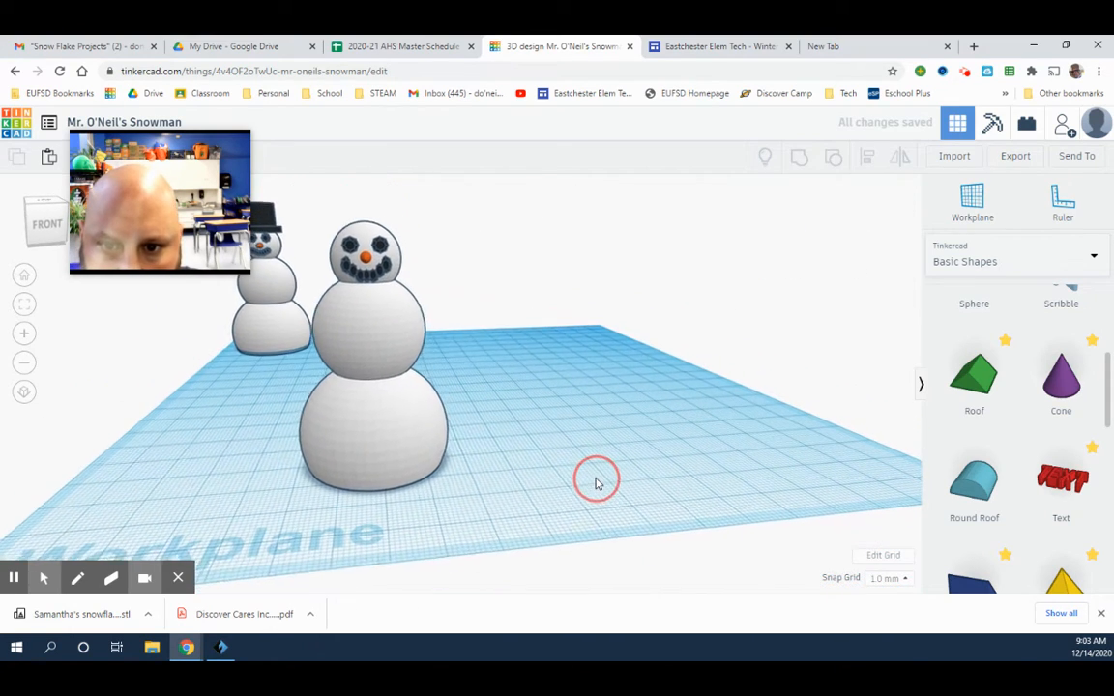
# Group the snowman's body spheres, eyes, smile and nose into a single multicolour object
pyautogui.moveTo(333, 198); pyautogui.dragTo(442, 301)
pyautogui.click(797, 160)
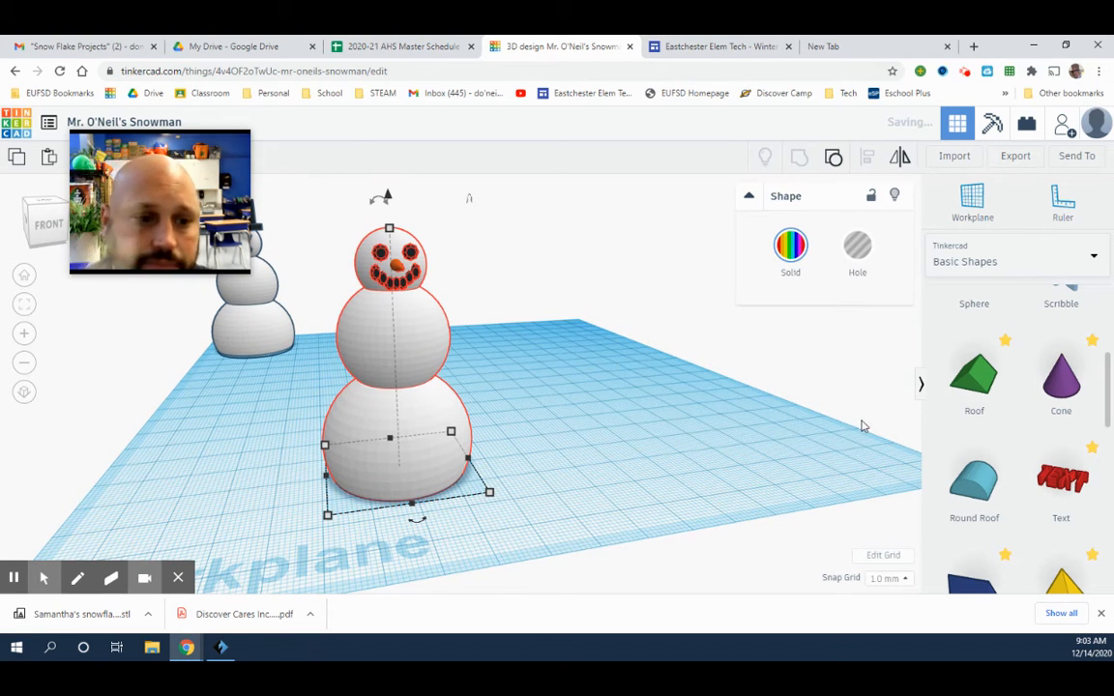
# Place a solid cylinder from the basic shapes on the workplane beside the snowman
pyautogui.scroll(-3, 1005, 442)
pyautogui.scroll(6, 1004, 445)
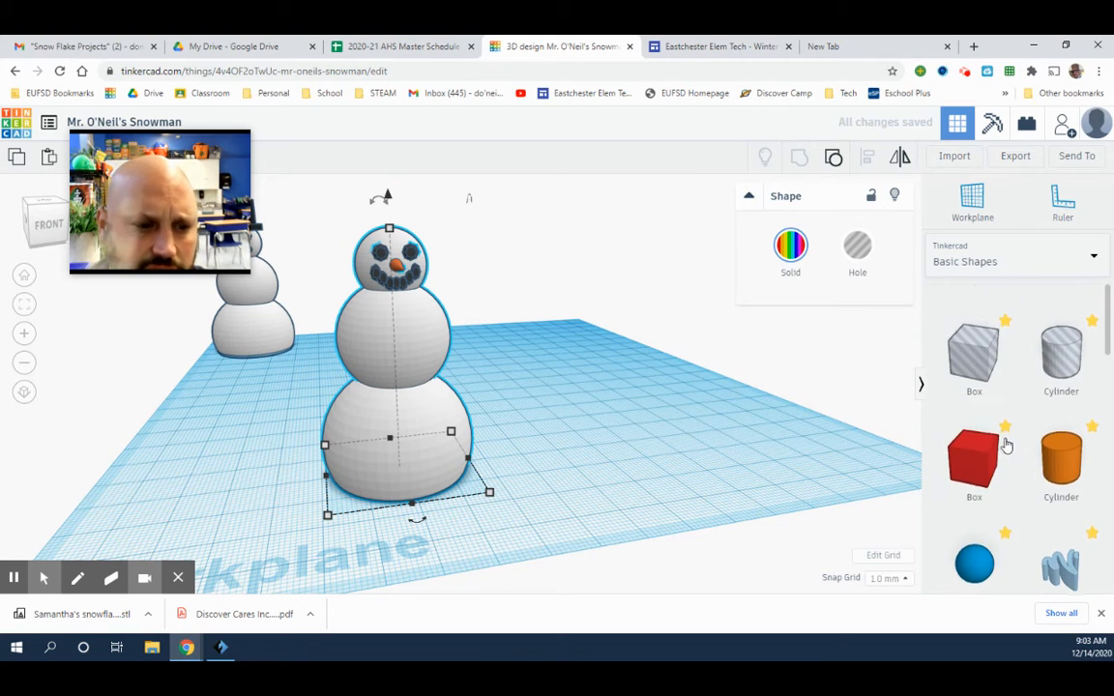
pyautogui.scroll(-1, 1004, 445)
pyautogui.moveTo(1060, 443); pyautogui.dragTo(570, 431)
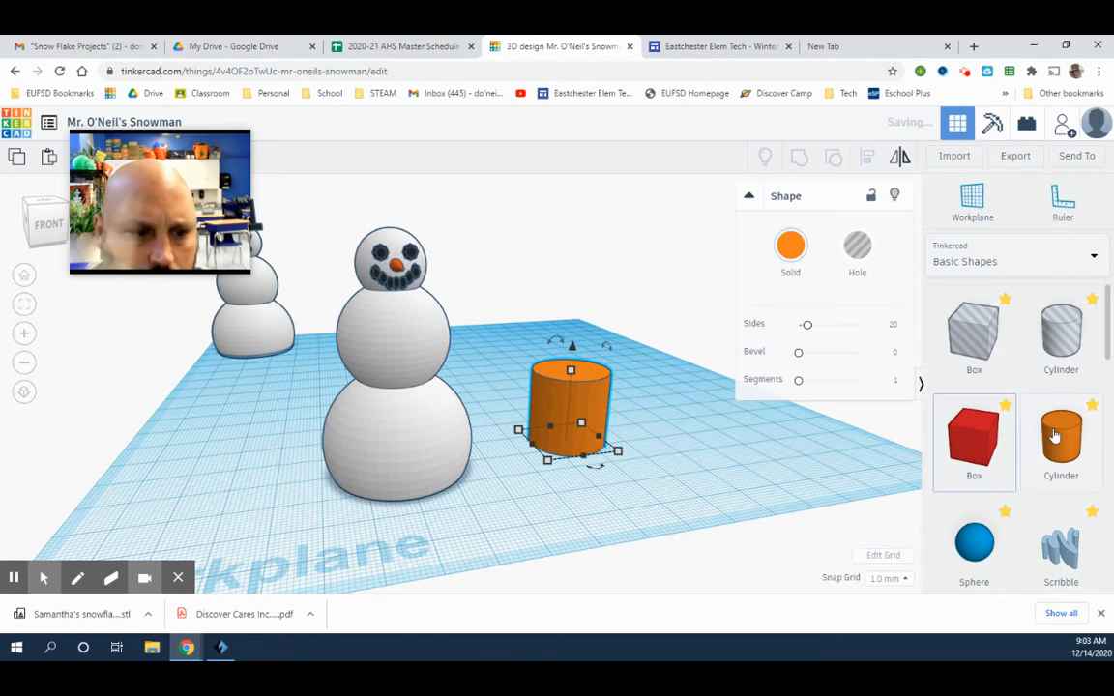
# Smooth the cylinder's round surface by setting its number of sides to 64
pyautogui.moveTo(738, 449); pyautogui.dragTo(729, 452, button='right')
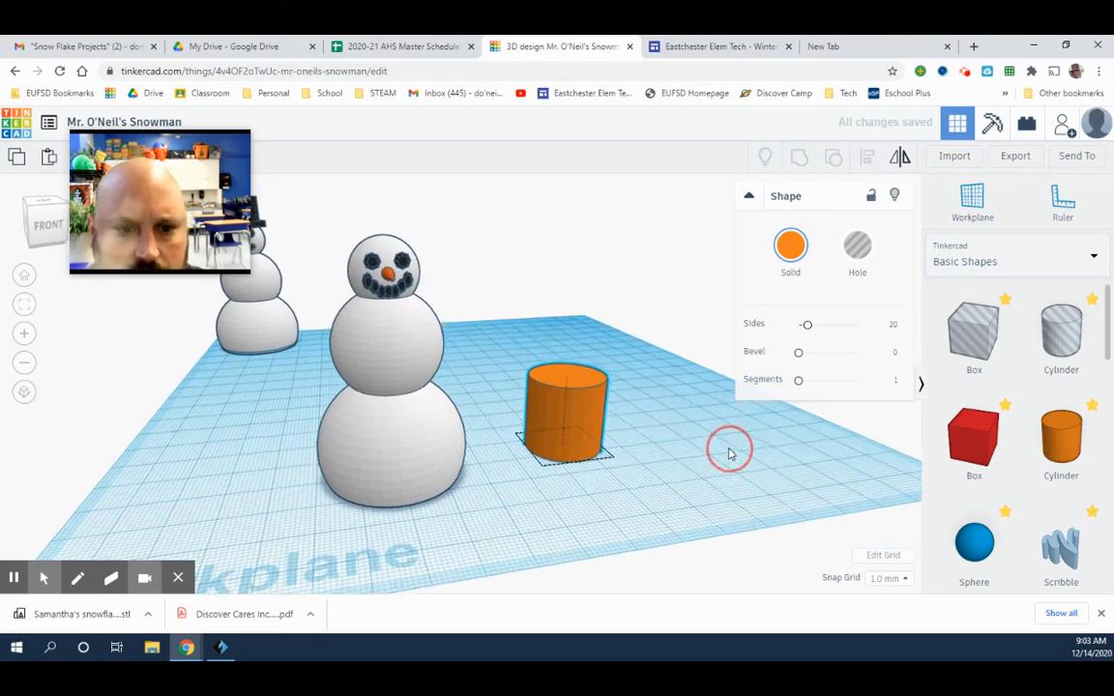
pyautogui.scroll(4, 710, 457)
pyautogui.moveTo(800, 505); pyautogui.dragTo(754, 524, button='right')
pyautogui.scroll(5, 742, 521)
pyautogui.scroll(-5, 730, 519)
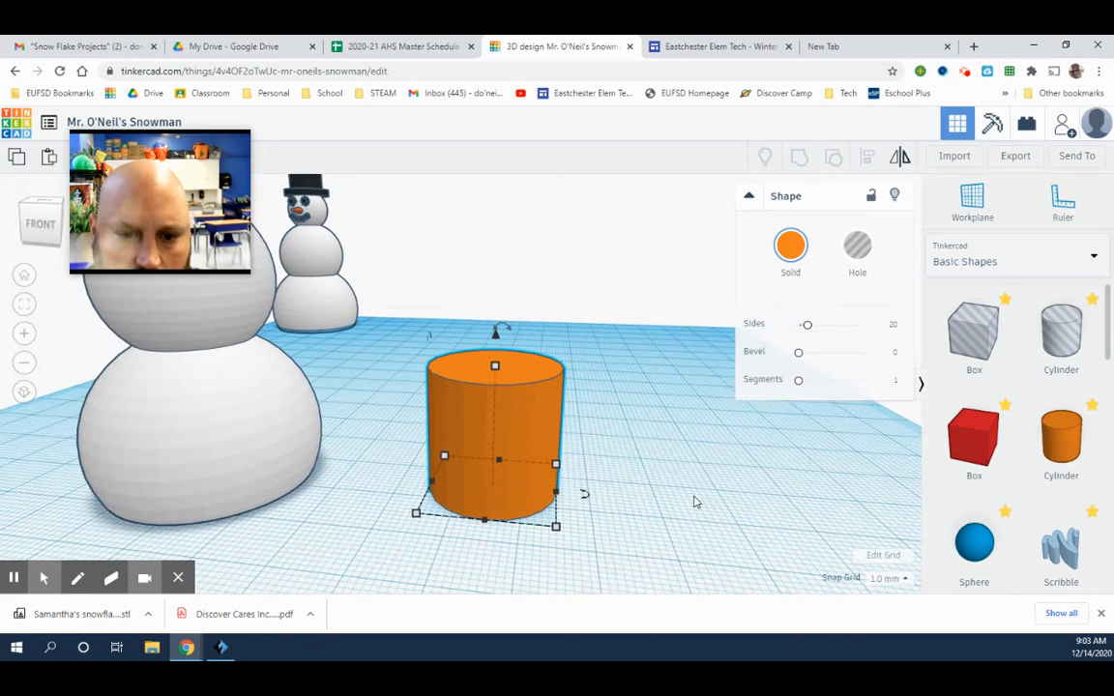
pyautogui.moveTo(693, 500); pyautogui.dragTo(583, 472, button='right')
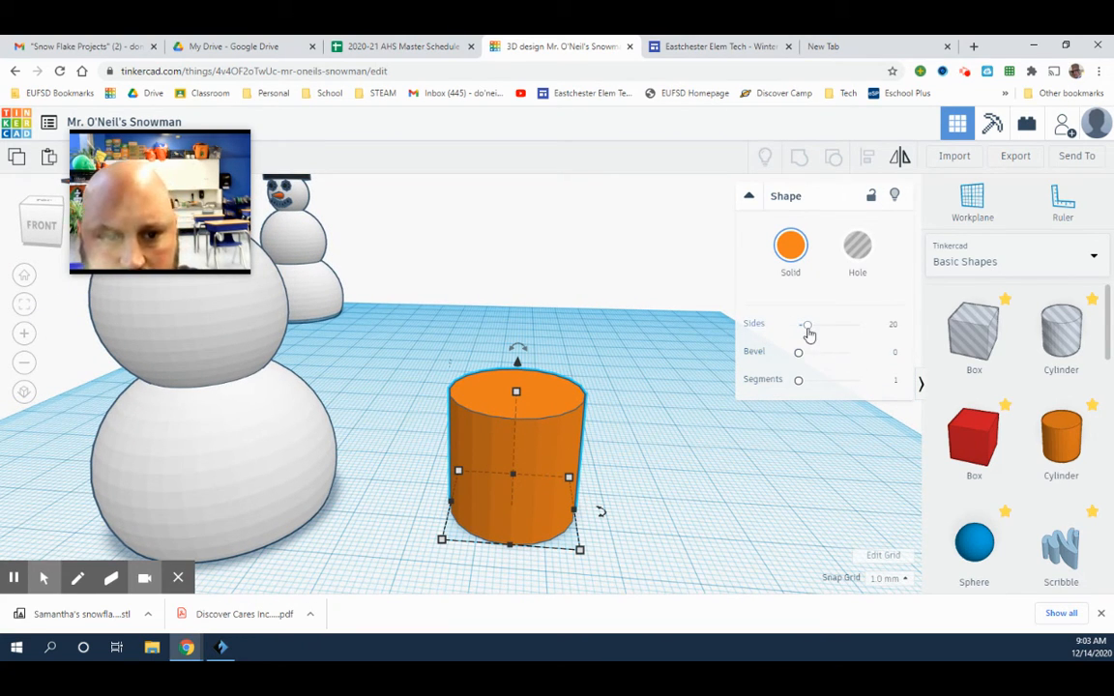
pyautogui.moveTo(809, 333); pyautogui.dragTo(894, 342)
pyautogui.scroll(5, 666, 448)
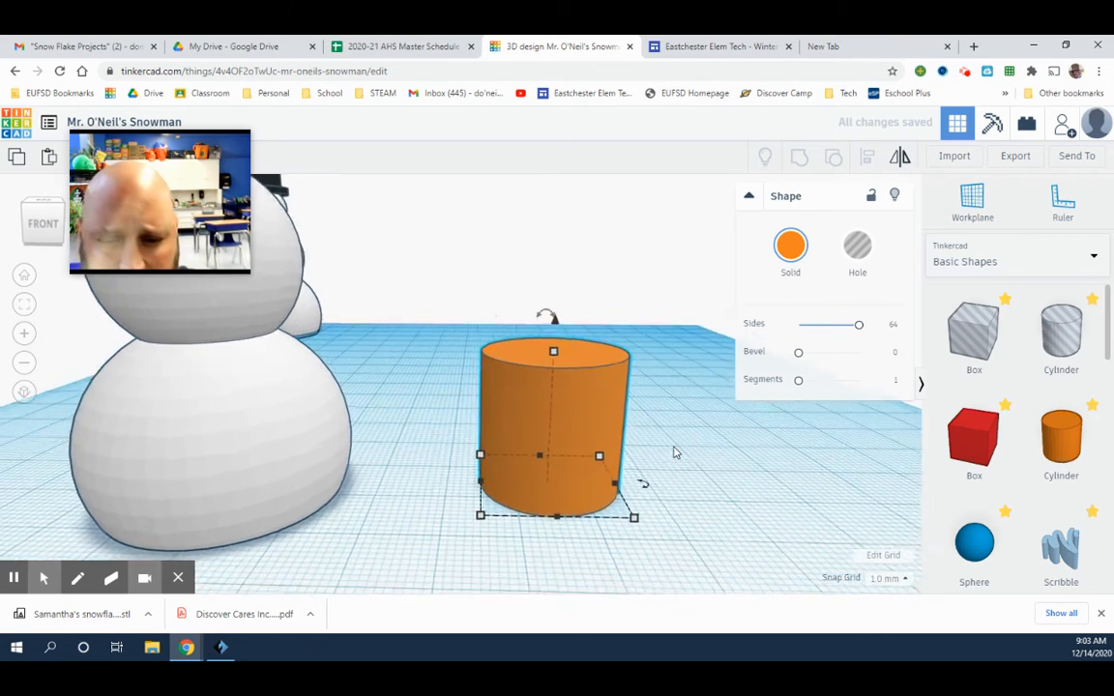
pyautogui.scroll(-5, 764, 475)
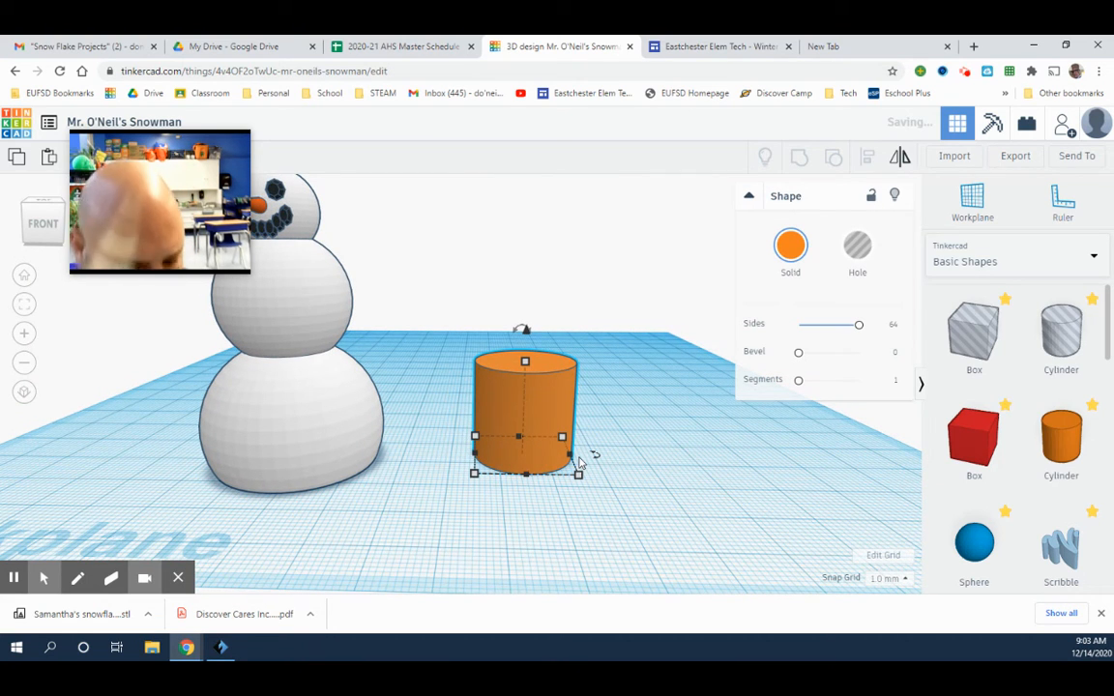
# Duplicate the cylinder and shift the copy sideways away from the snowman until it stands clear of the original
pyautogui.press('Right')
pyautogui.press('Right')
pyautogui.press('Right')
pyautogui.press('Right')
pyautogui.press('Right')
pyautogui.press('Right')
pyautogui.press('Right')
pyautogui.press('Right')
pyautogui.press('Right')
pyautogui.press('Right')
pyautogui.press('Right')
pyautogui.press('Right')
pyautogui.press('Right')
pyautogui.press('Right')
pyautogui.press('Right')
pyautogui.press('Right')
pyautogui.press('Right')
pyautogui.press('Right')
pyautogui.press('Right')
pyautogui.press('Right')
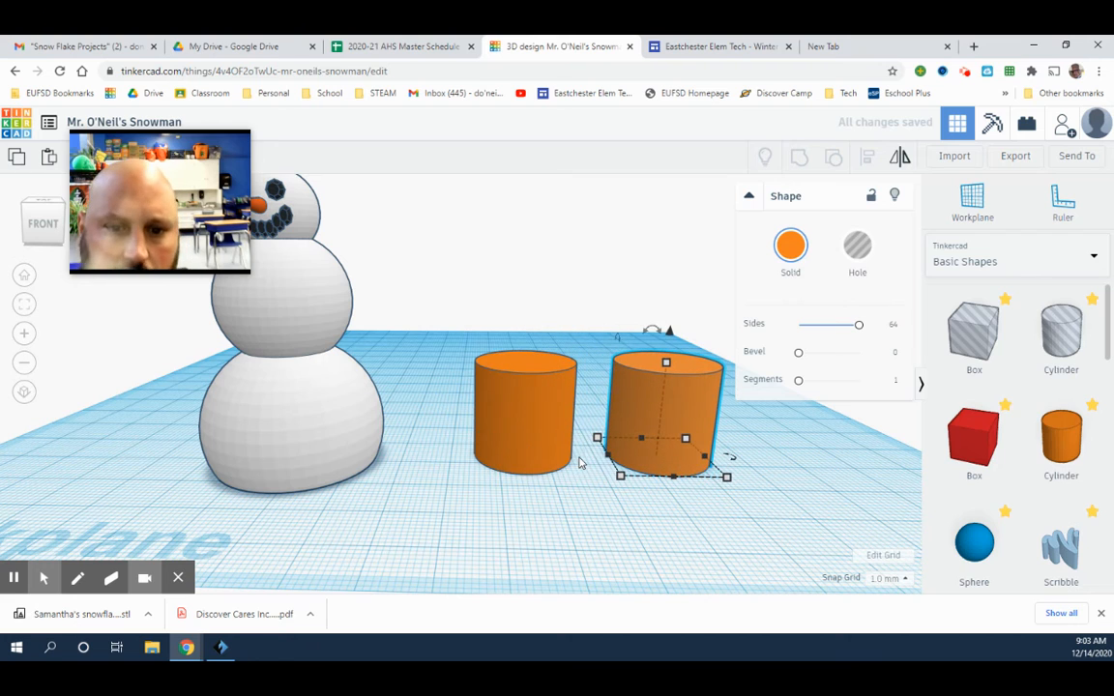
# Flatten the original cylinder, the one nearer the snowman, into a thin disc for the hat brim
pyautogui.click(545, 442)
pyautogui.moveTo(522, 361); pyautogui.dragTo(522, 442)
# Set the tall cylinder's width and length to 15 mm each for the crown of the hat
pyautogui.click(708, 456)
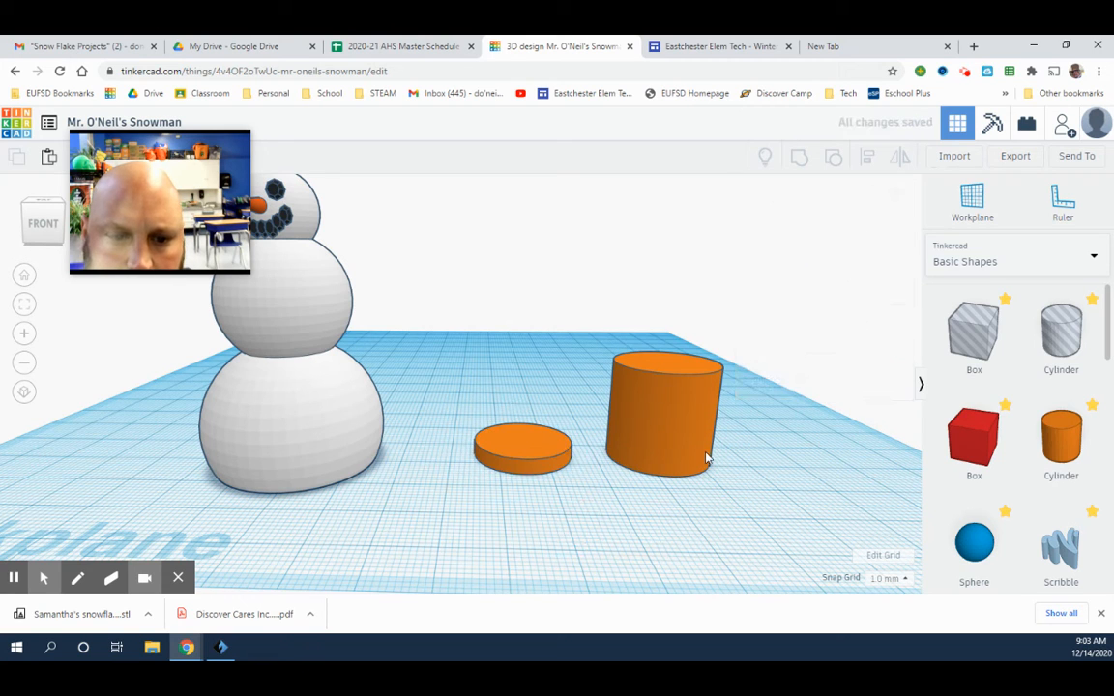
pyautogui.moveTo(728, 475)
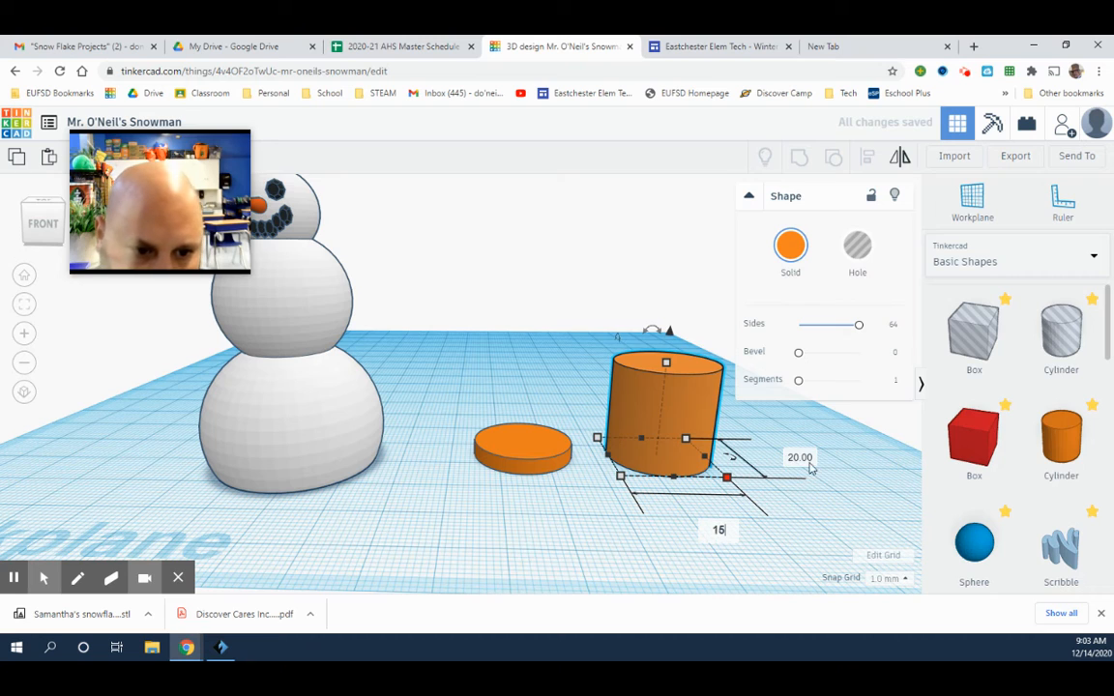
pyautogui.press('Tab')
pyautogui.write('15')
pyautogui.press('Return')
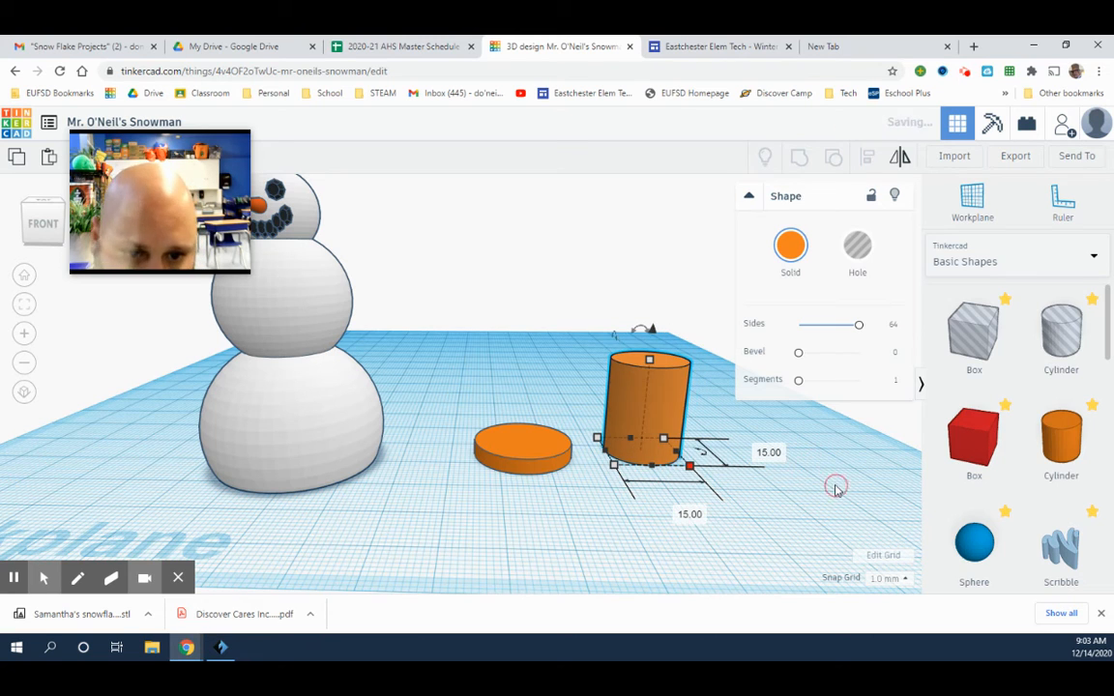
# Move the tall cylinder onto the brim disc and align the two on their common centres in width and depth
pyautogui.click(718, 417)
pyautogui.moveTo(613, 404); pyautogui.dragTo(593, 505)
pyautogui.click(472, 327)
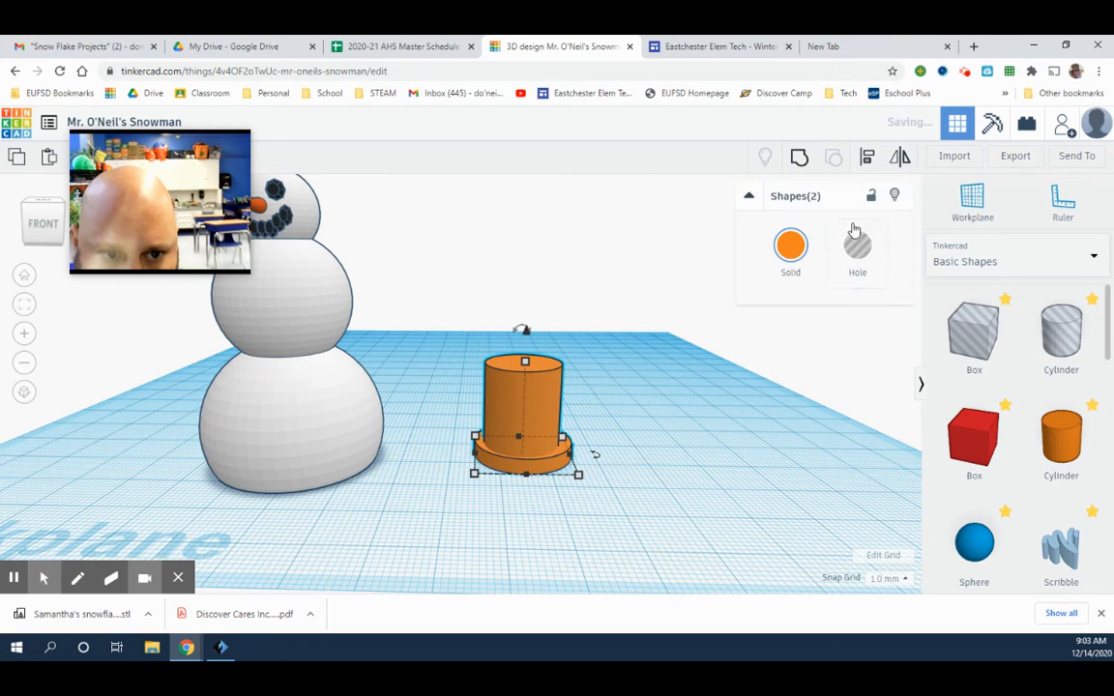
pyautogui.click(870, 160)
pyautogui.click(528, 488)
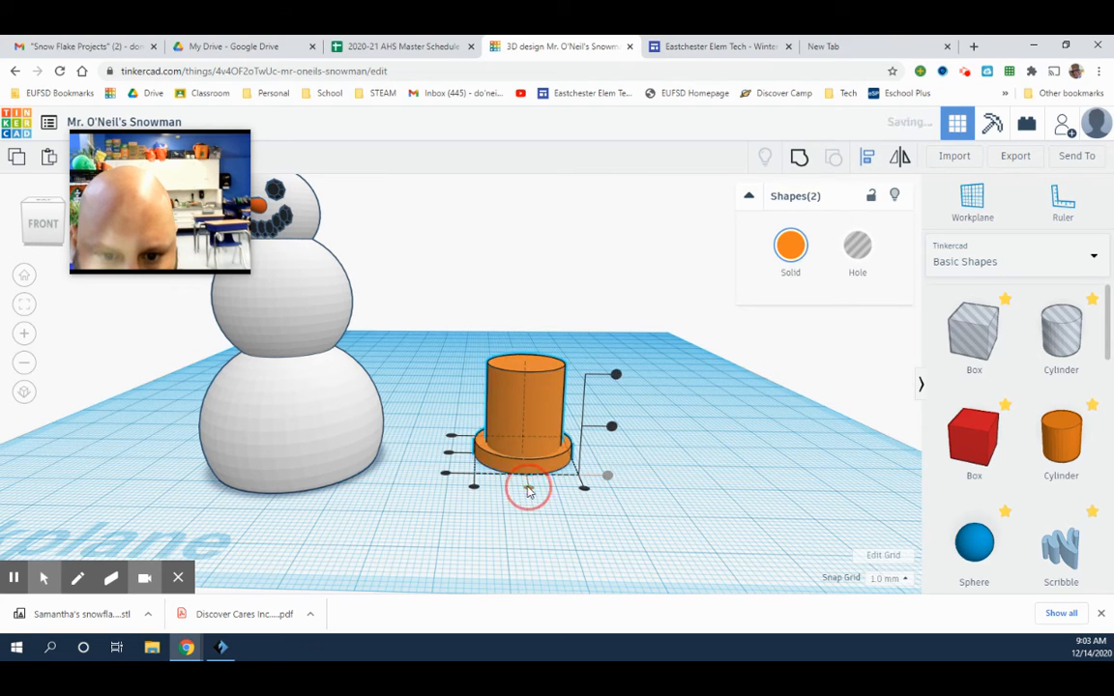
pyautogui.click(449, 453)
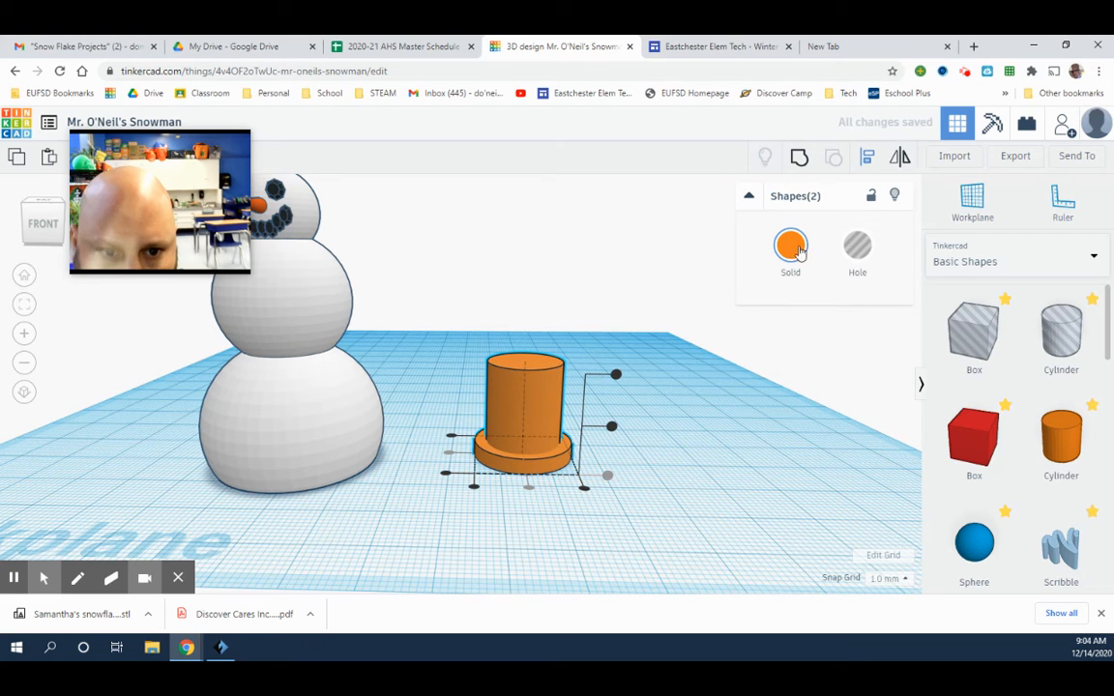
# Group the crown and brim into one hat and colour it black
pyautogui.click(798, 162)
pyautogui.click(795, 263)
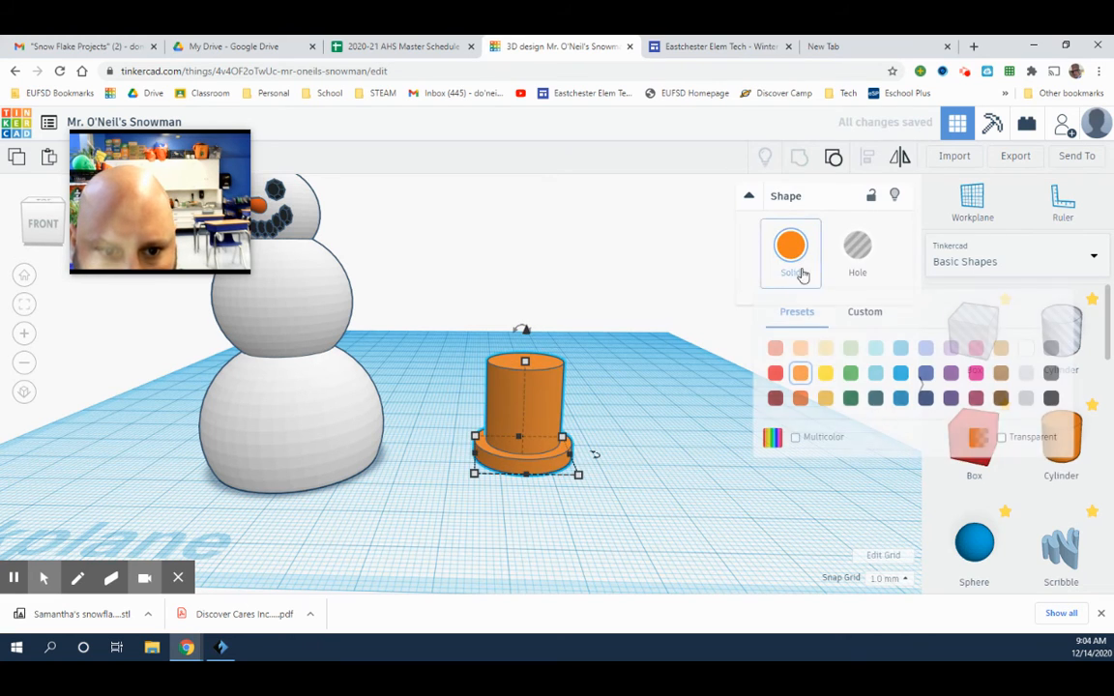
pyautogui.click(1050, 397)
pyautogui.click(589, 509)
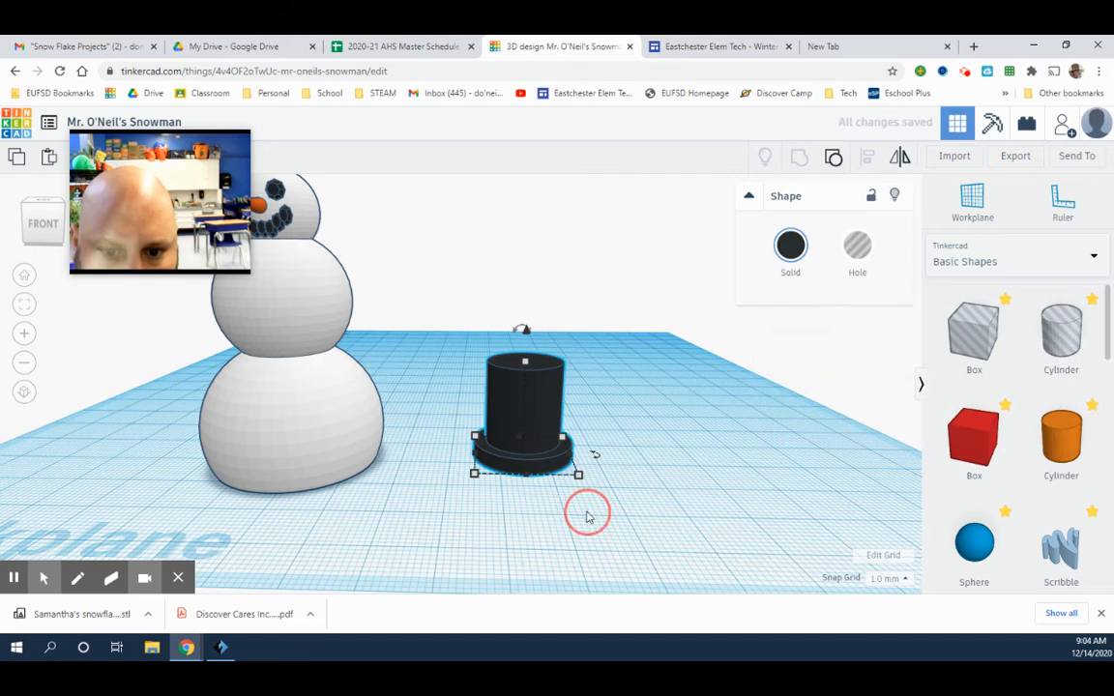
# Move the black hat over the snowman's head and raise it to 53 mm above the workplane
pyautogui.moveTo(589, 510); pyautogui.dragTo(512, 360, button='right')
pyautogui.click(585, 452)
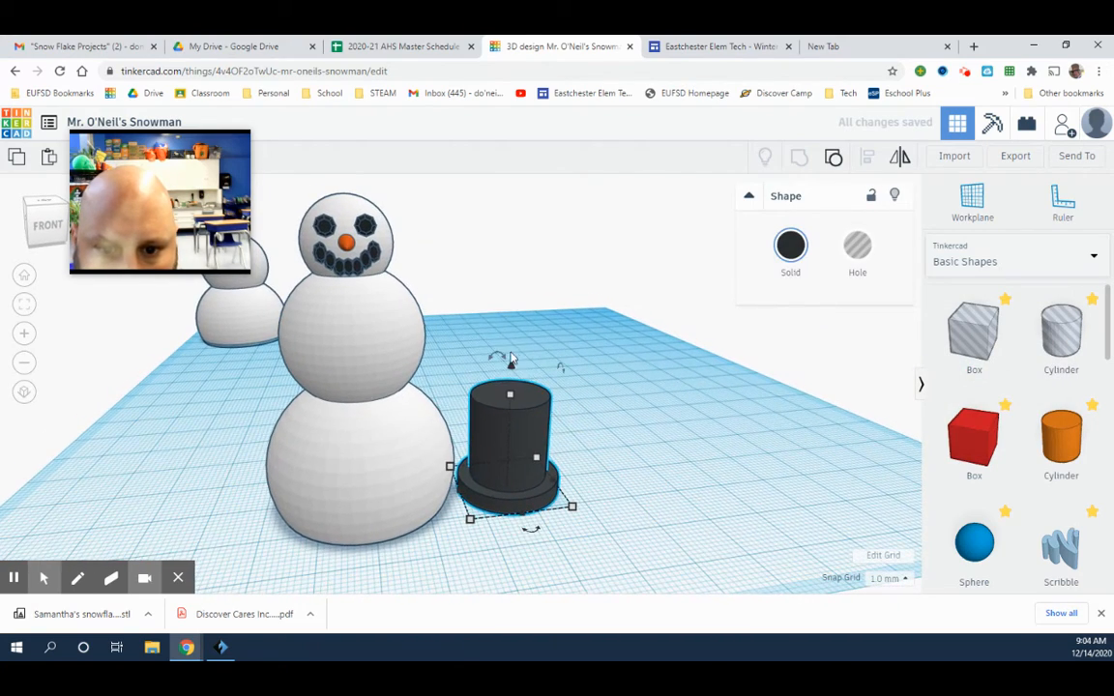
pyautogui.moveTo(512, 365); pyautogui.dragTo(529, 322)
pyautogui.moveTo(529, 323); pyautogui.dragTo(507, 369, button='right')
pyautogui.moveTo(506, 368); pyautogui.dragTo(336, 380)
pyautogui.moveTo(335, 380); pyautogui.dragTo(386, 240, button='right')
pyautogui.moveTo(385, 241); pyautogui.dragTo(384, 196)
pyautogui.scroll(5, 545, 414)
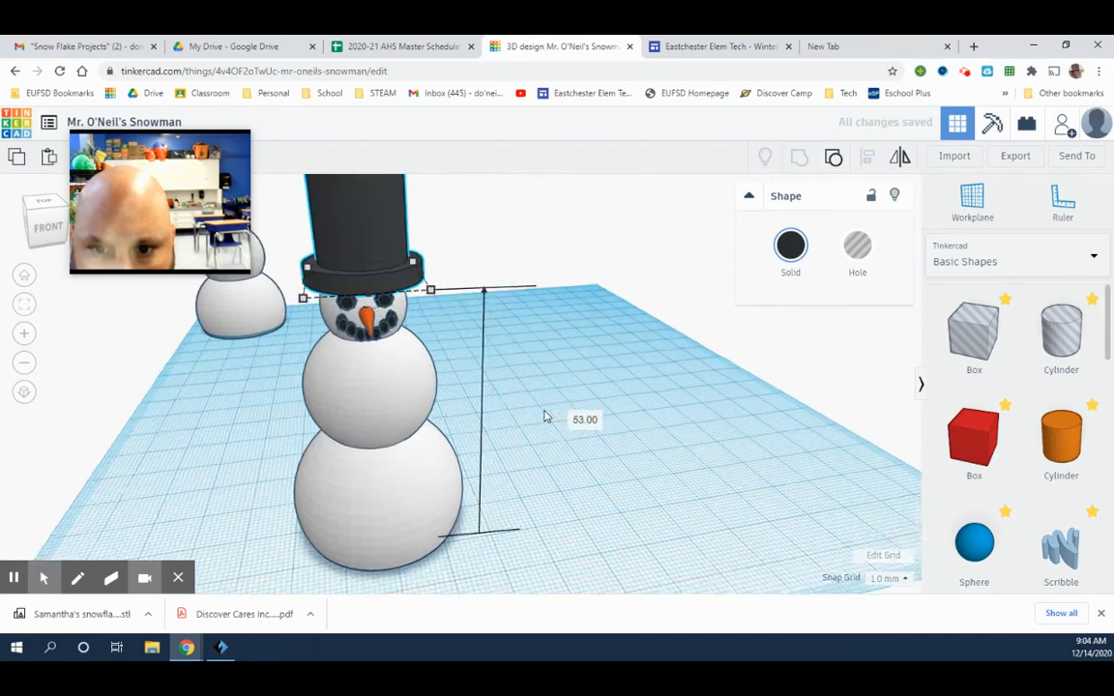
pyautogui.moveTo(543, 409)
pyautogui.mouseDown(button='right')
pyautogui.moveTo(547, 392)
pyautogui.moveTo(519, 405)
pyautogui.moveTo(531, 425)
pyautogui.moveTo(612, 427)
pyautogui.moveTo(536, 432)
pyautogui.moveTo(515, 398)
pyautogui.moveTo(542, 417)
pyautogui.mouseUp(button='right')
pyautogui.scroll(-4, 547, 393)
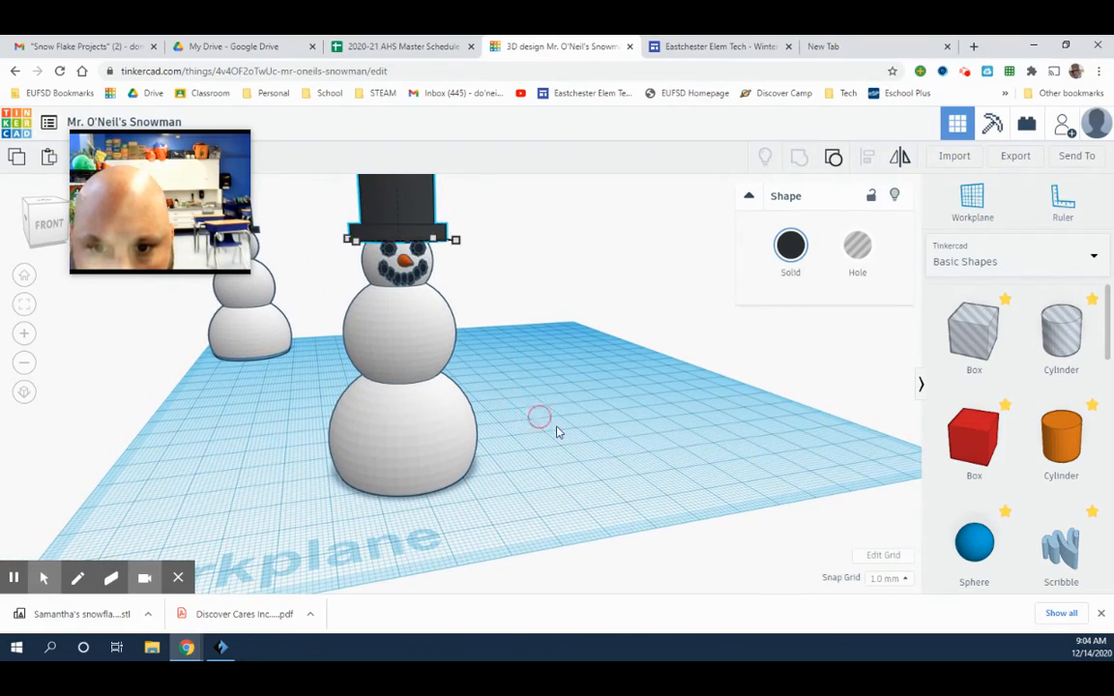
pyautogui.click(581, 438)
pyautogui.scroll(-3, 581, 438)
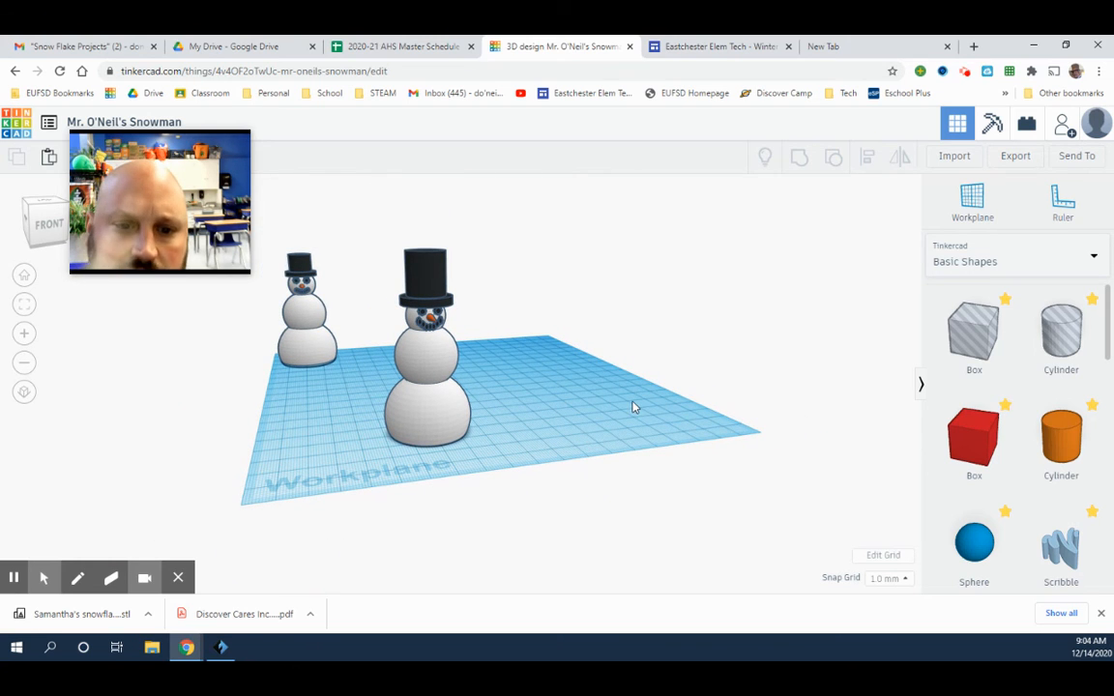
pyautogui.moveTo(634, 405); pyautogui.dragTo(613, 416, button='right')
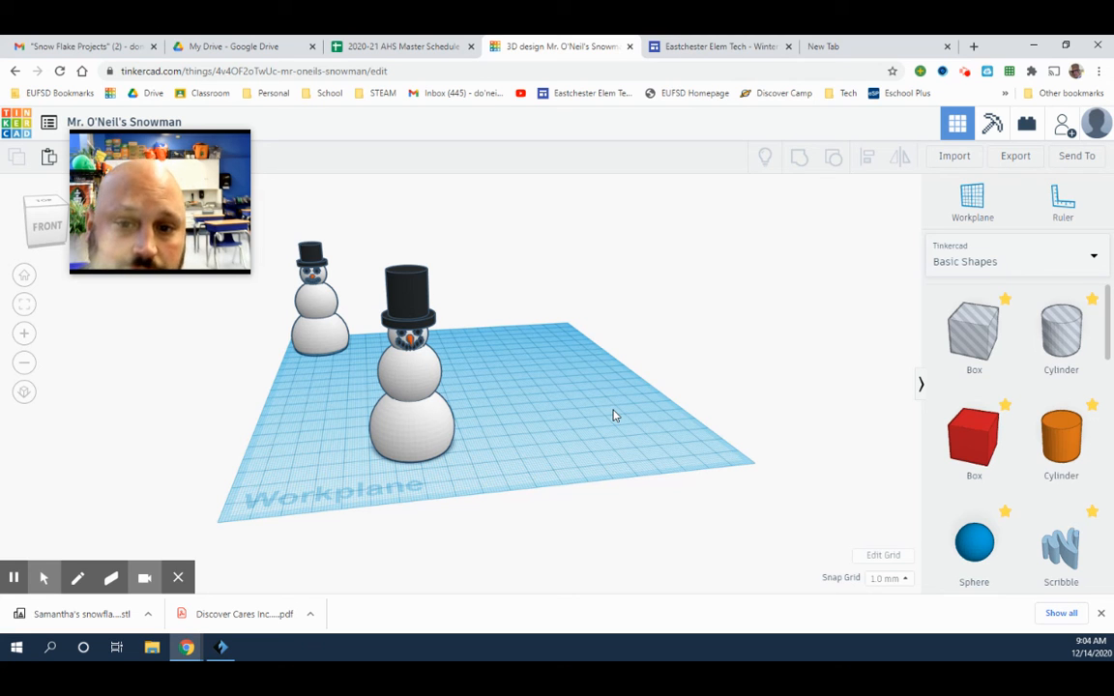
pyautogui.scroll(2, 583, 408)
pyautogui.moveTo(583, 408); pyautogui.dragTo(561, 403, button='right')
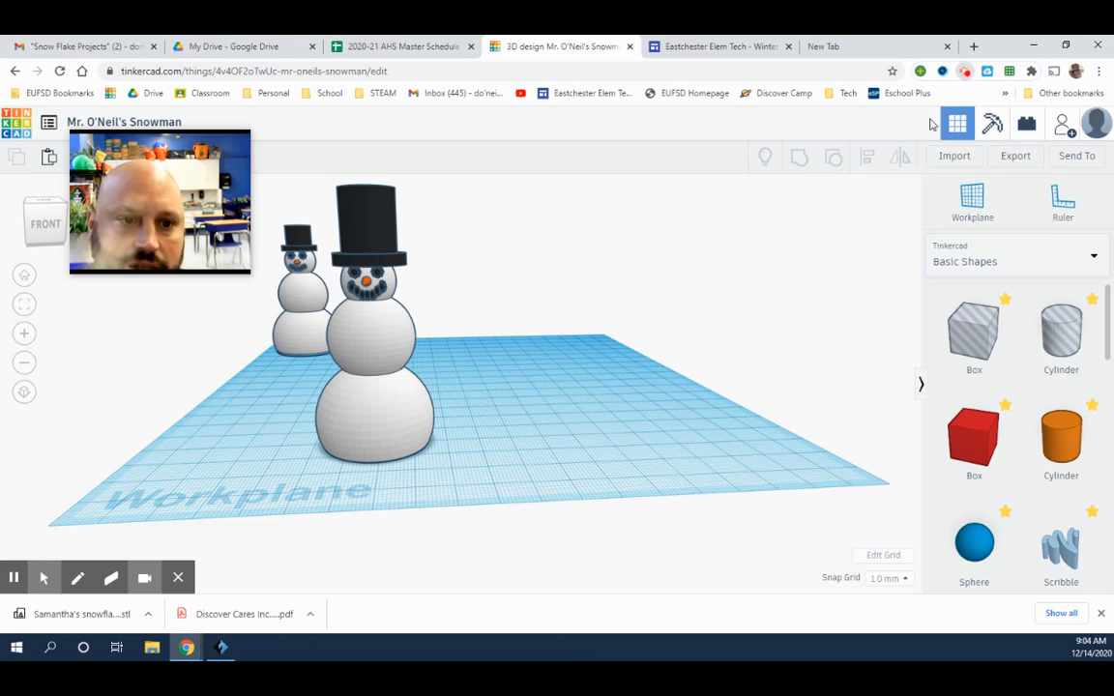
pyautogui.click(964, 71)
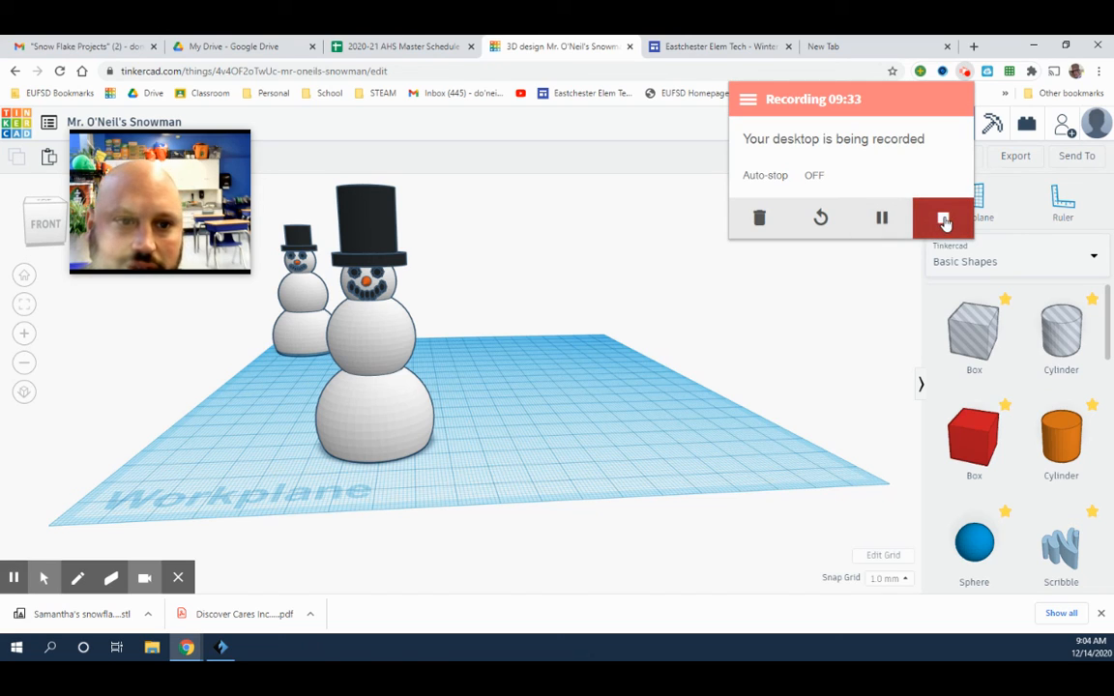